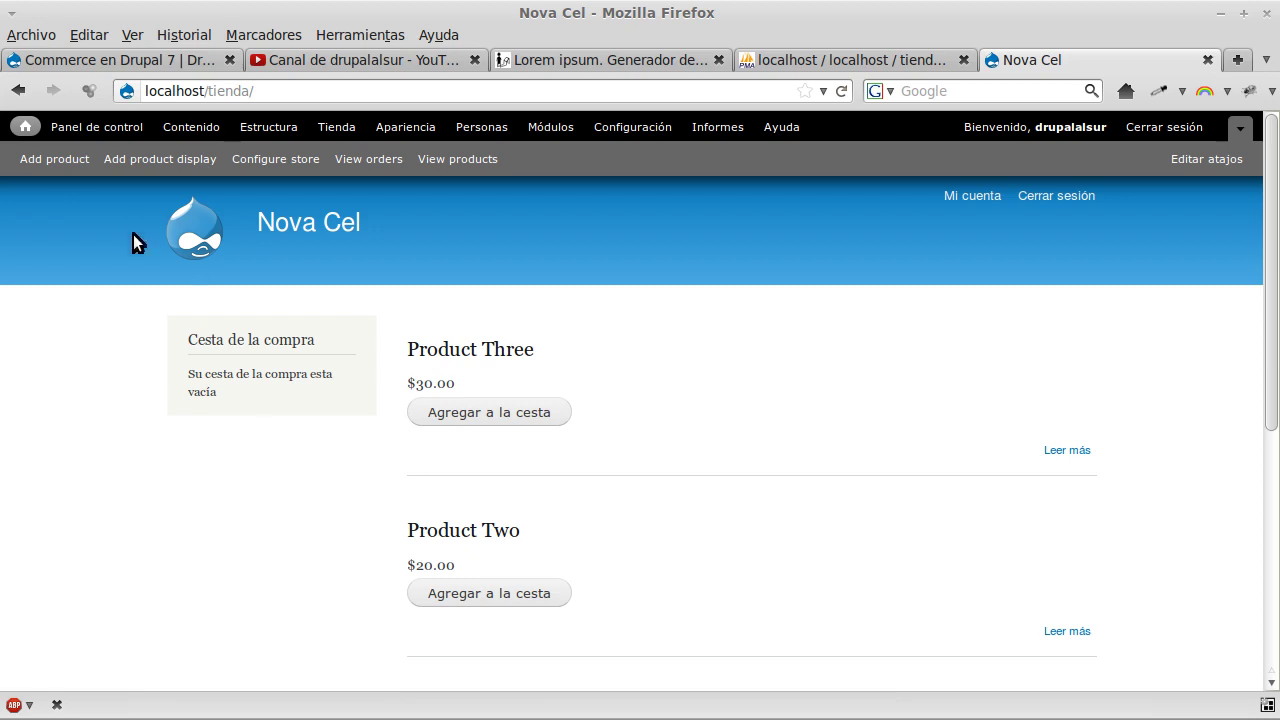
# Start a new store product with SKU code 10001 and the title "Nokia 1616"
pyautogui.click(70, 162)
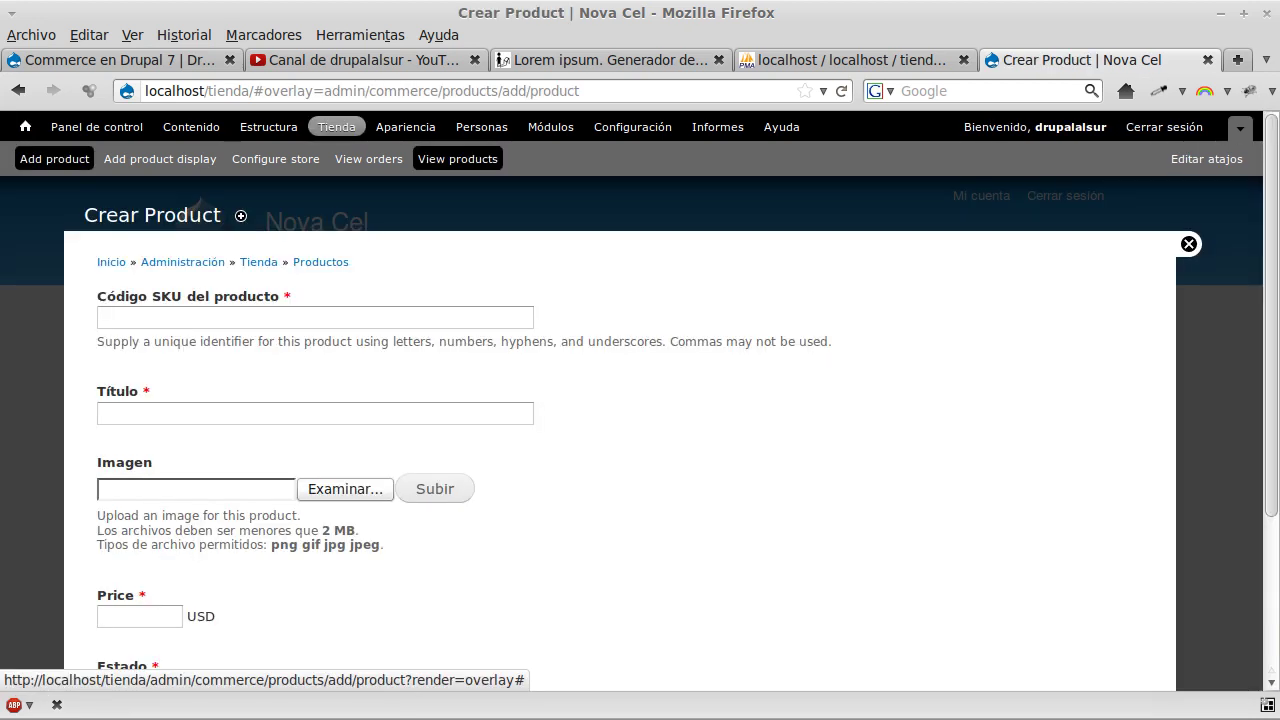
pyautogui.click(226, 318)
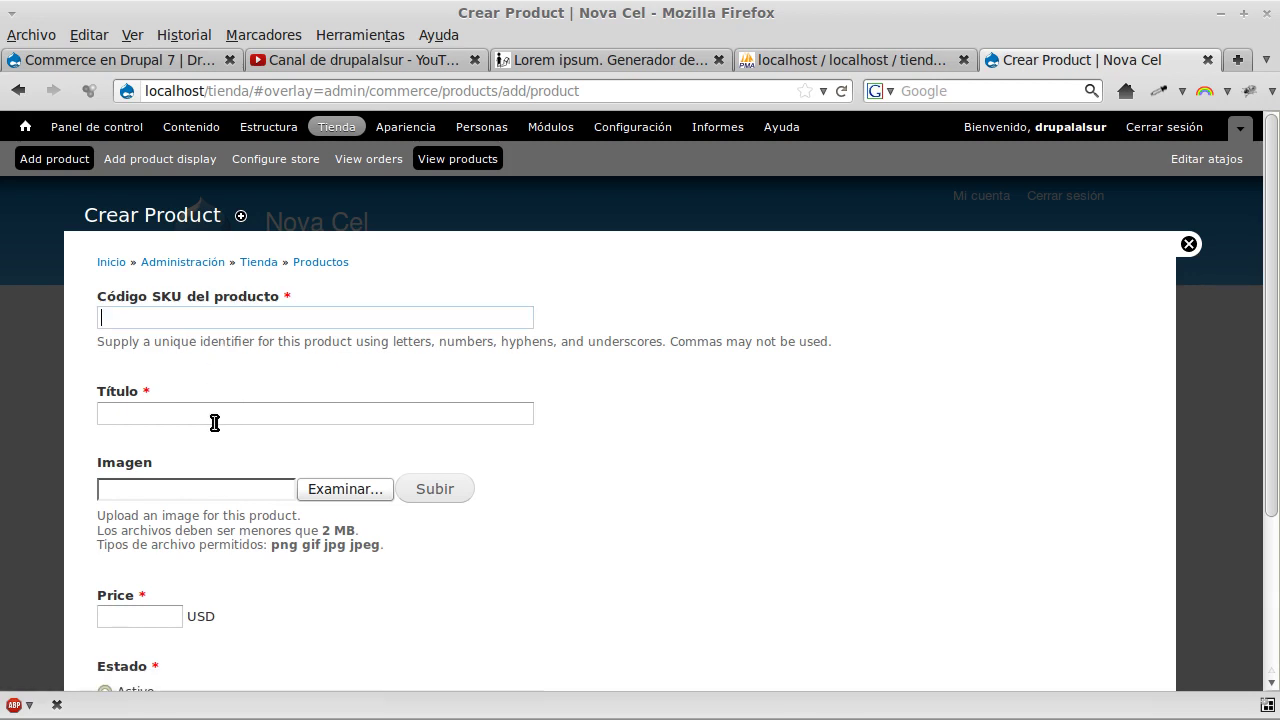
pyautogui.write('10001')
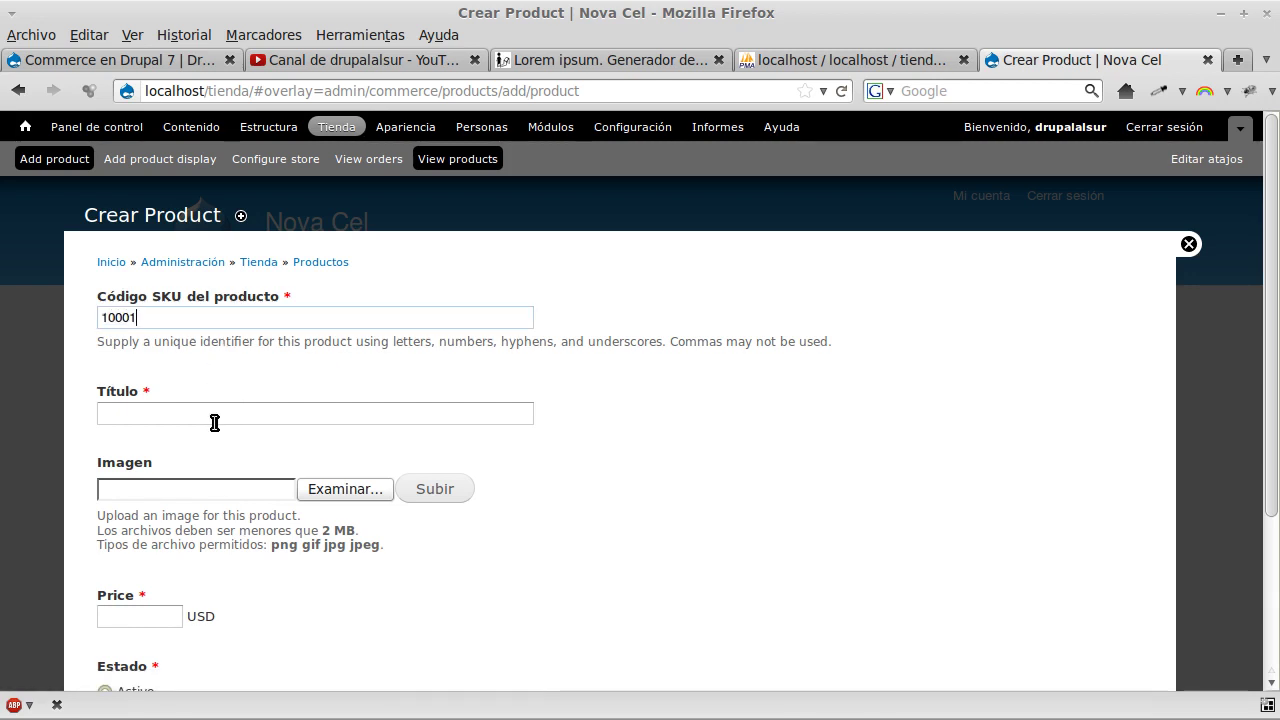
pyautogui.click(218, 414)
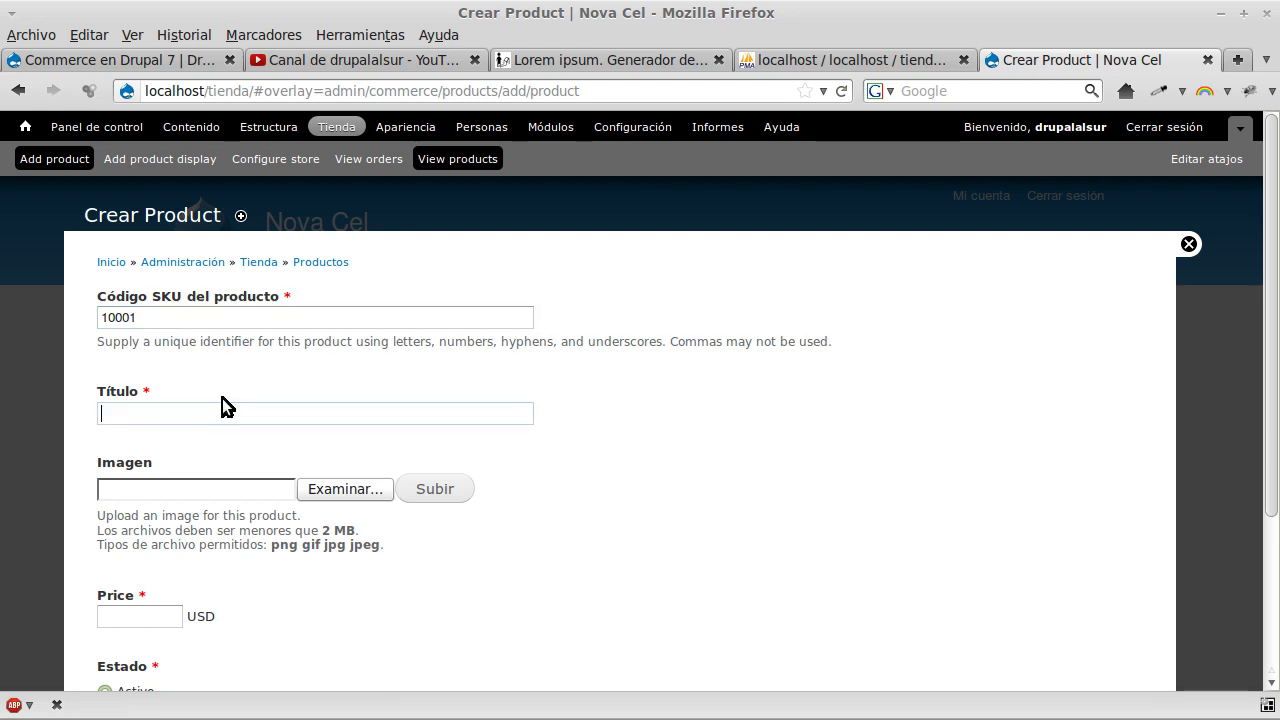
pyautogui.write('Nokia 1616')
# Upload 1616_black_front_604x604.png from the Drupal/img folder as the product's image
pyautogui.press('Tab')
pyautogui.press('Return')
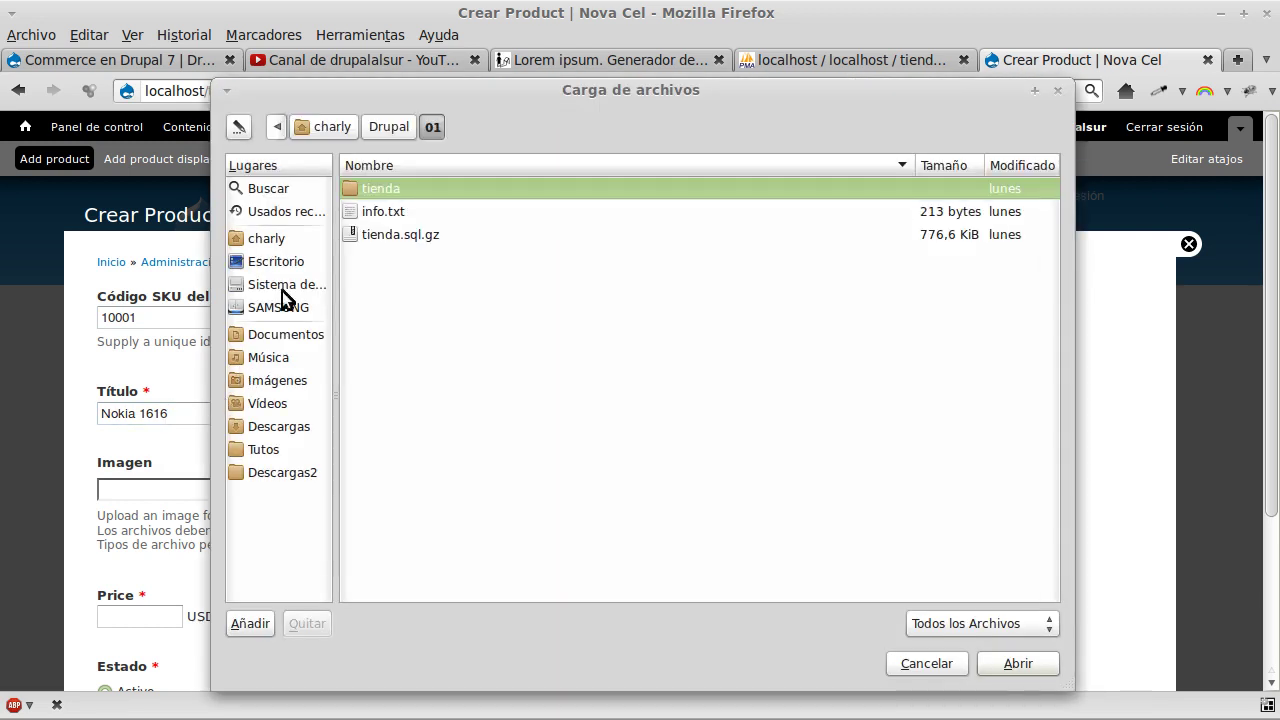
pyautogui.click(390, 130)
pyautogui.doubleClick(377, 211)
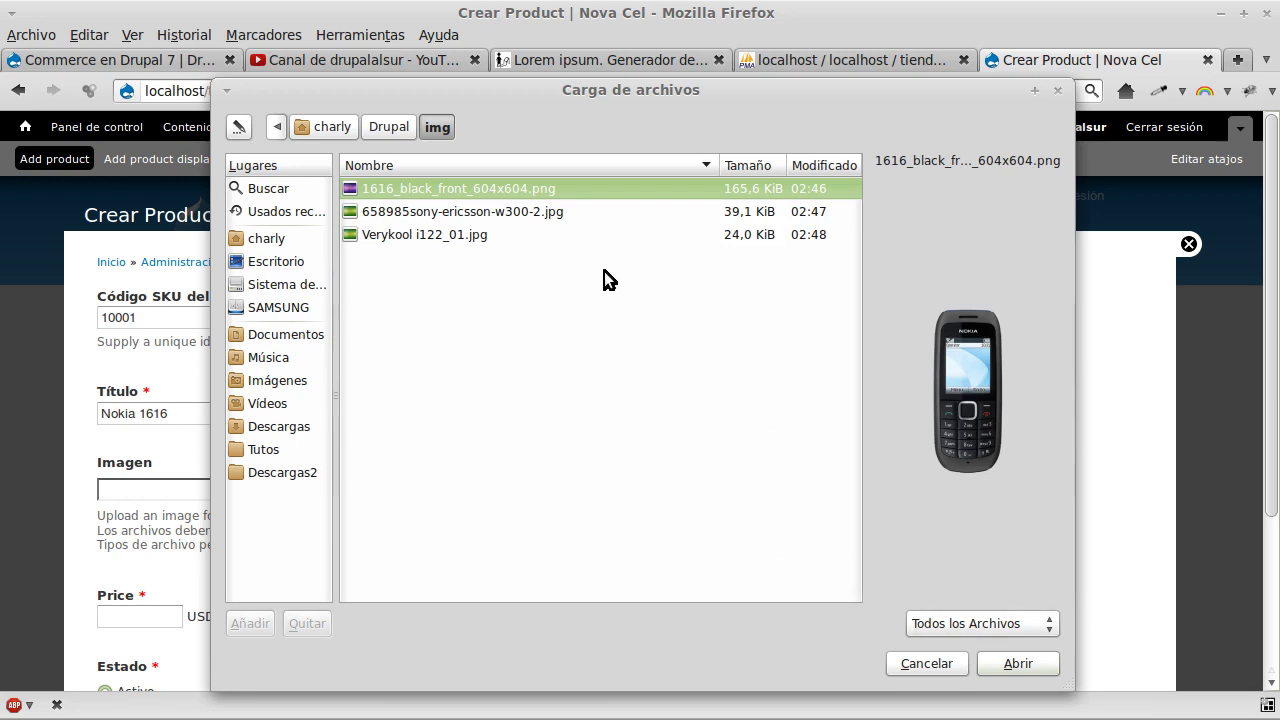
pyautogui.click(983, 660)
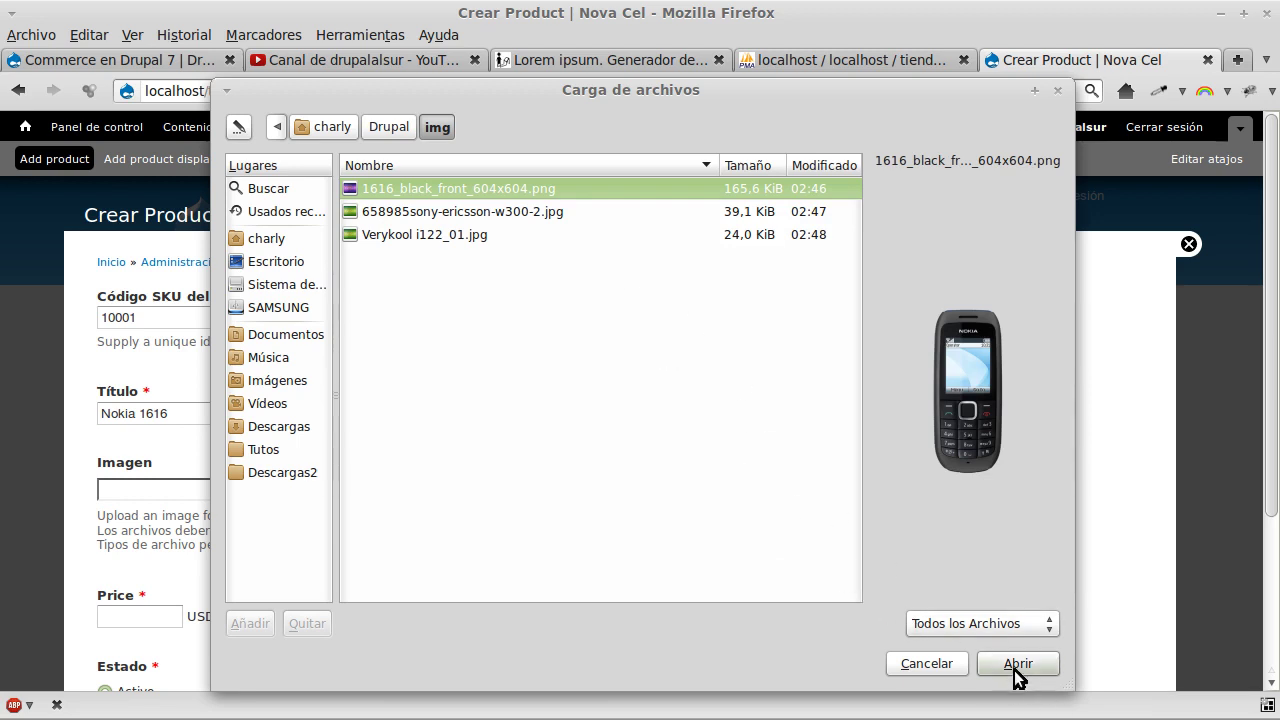
pyautogui.click(430, 486)
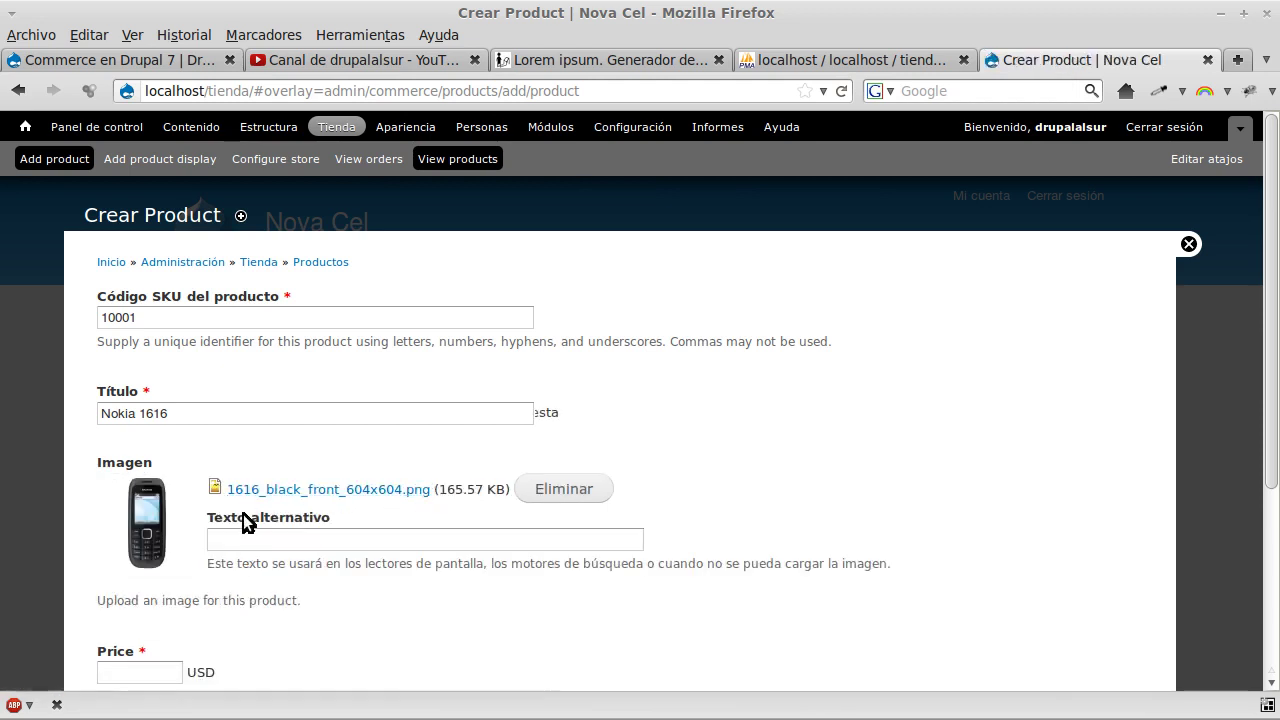
# Set the uploaded image's alternative text to "Nokia 1616 Black"
pyautogui.scroll(-1, 175, 495)
pyautogui.click(244, 484)
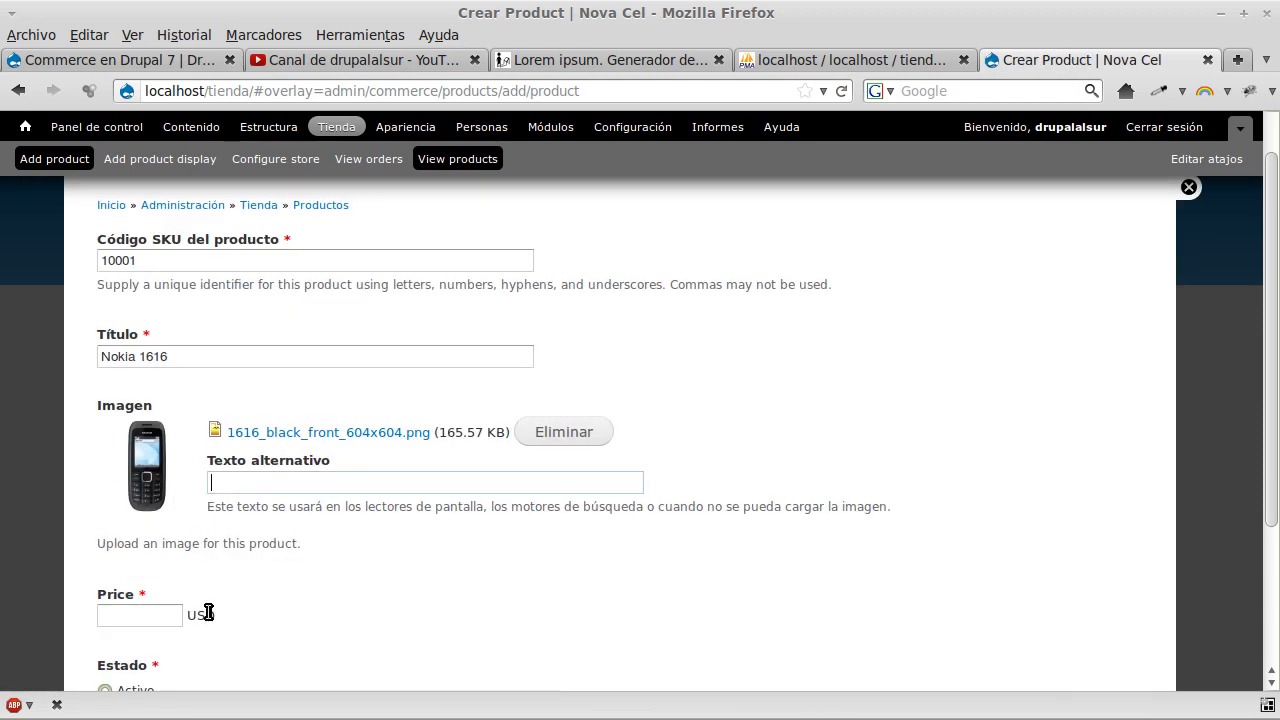
pyautogui.write('Nokia 16')
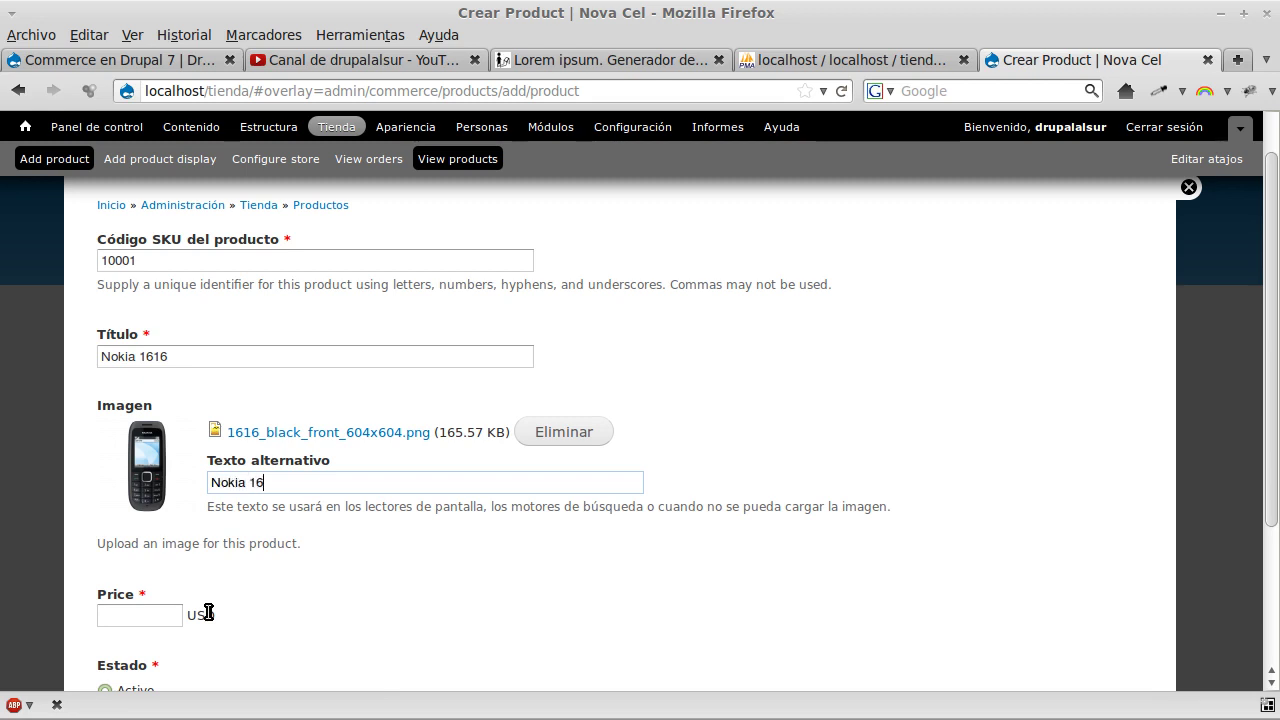
pyautogui.write('16 Black')
pyautogui.press('Tab')
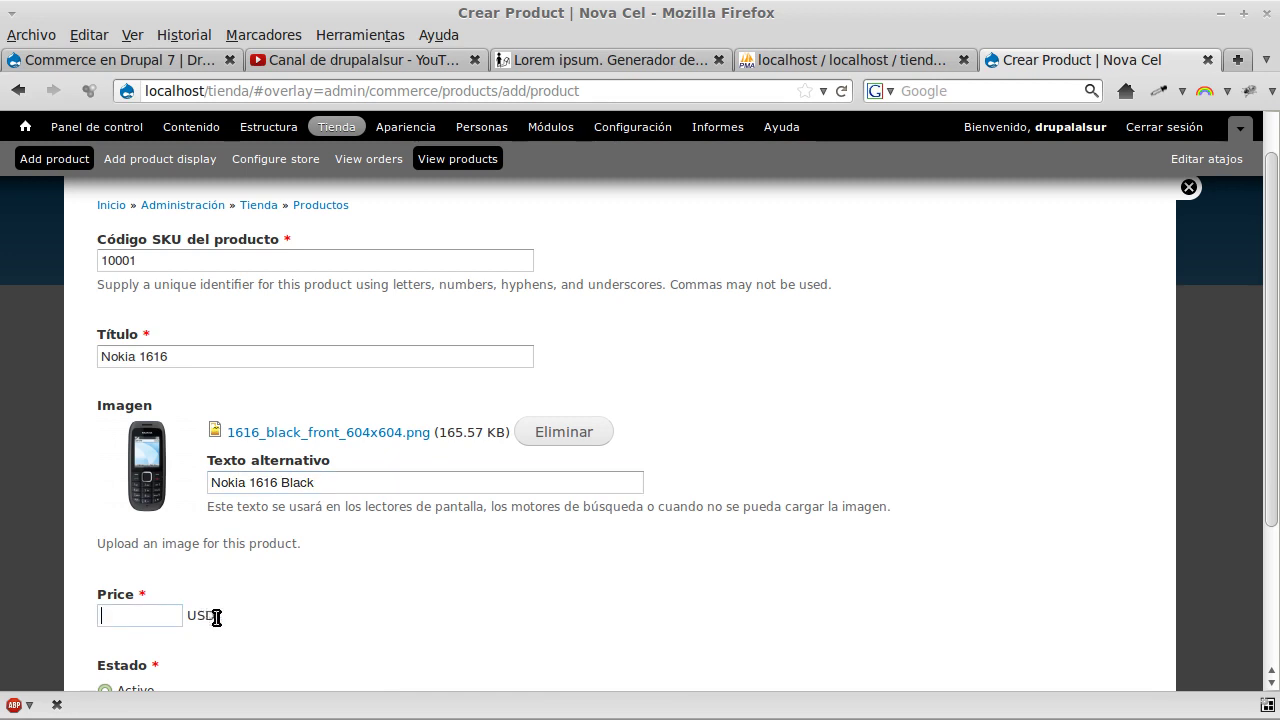
# Set the Nokia 1616's price to 150 USD and save it, continuing with another new product
pyautogui.scroll(-3, 210, 615)
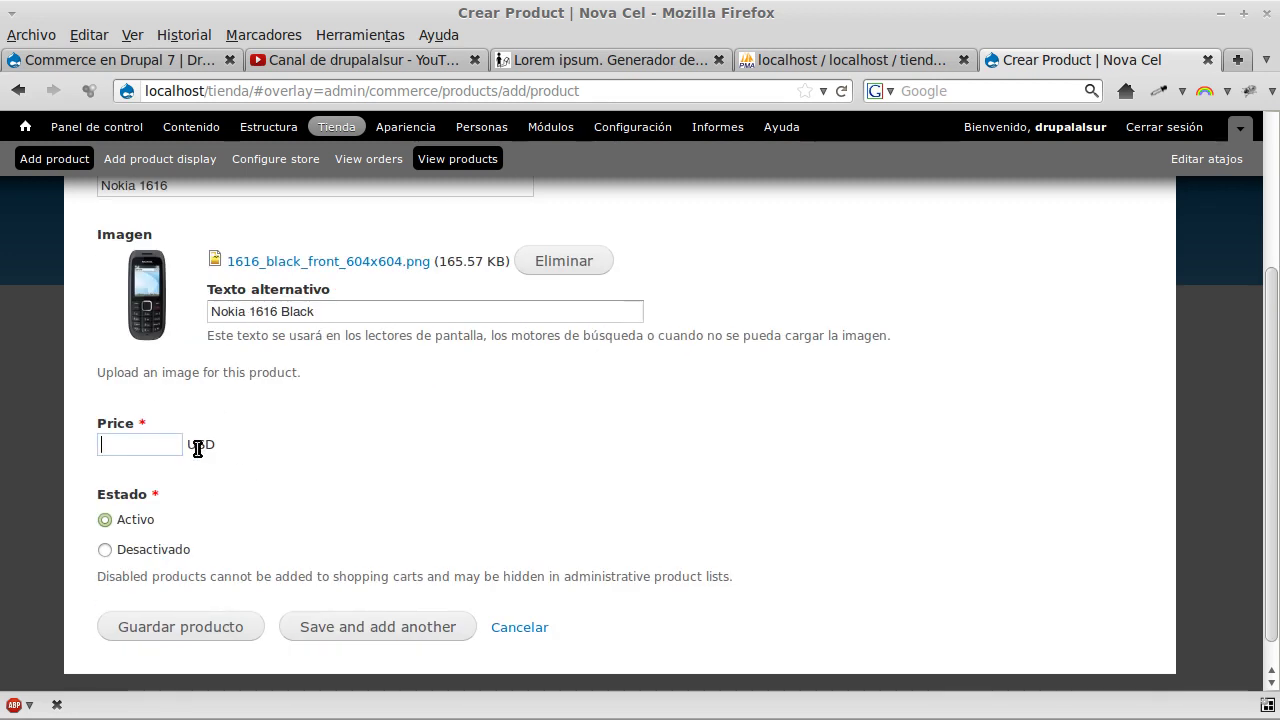
pyautogui.write('150')
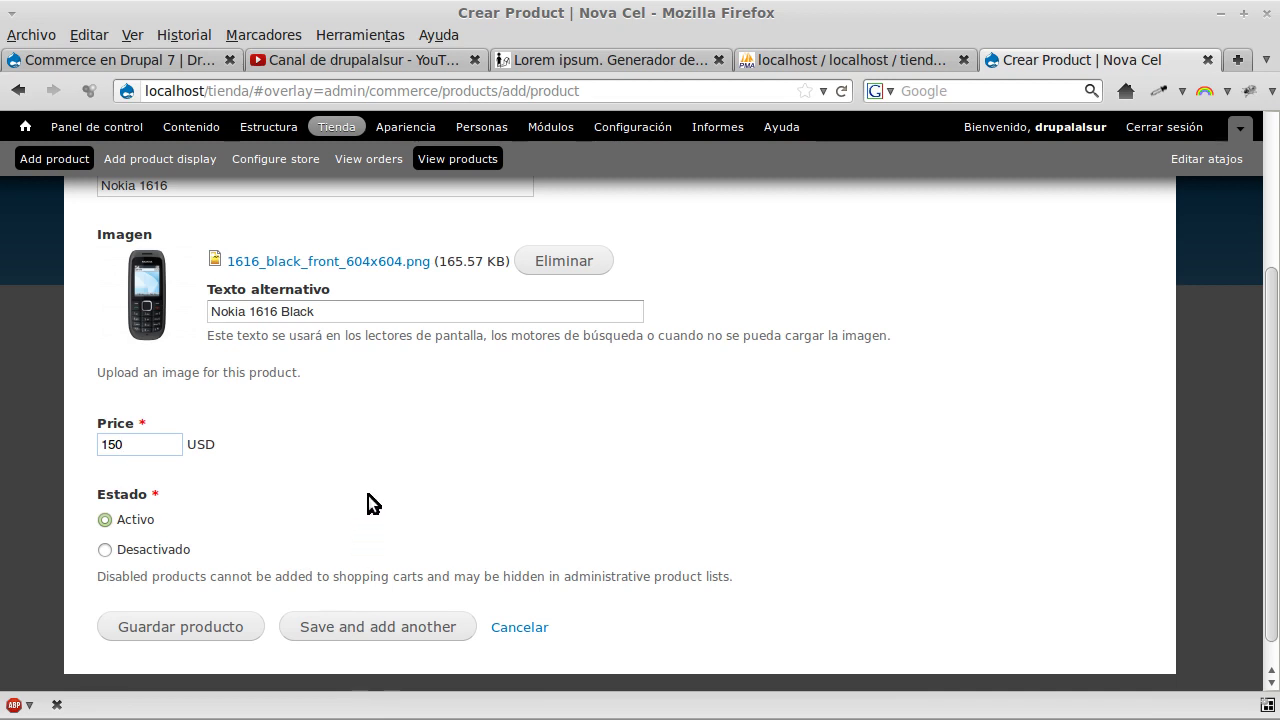
pyautogui.click(394, 638)
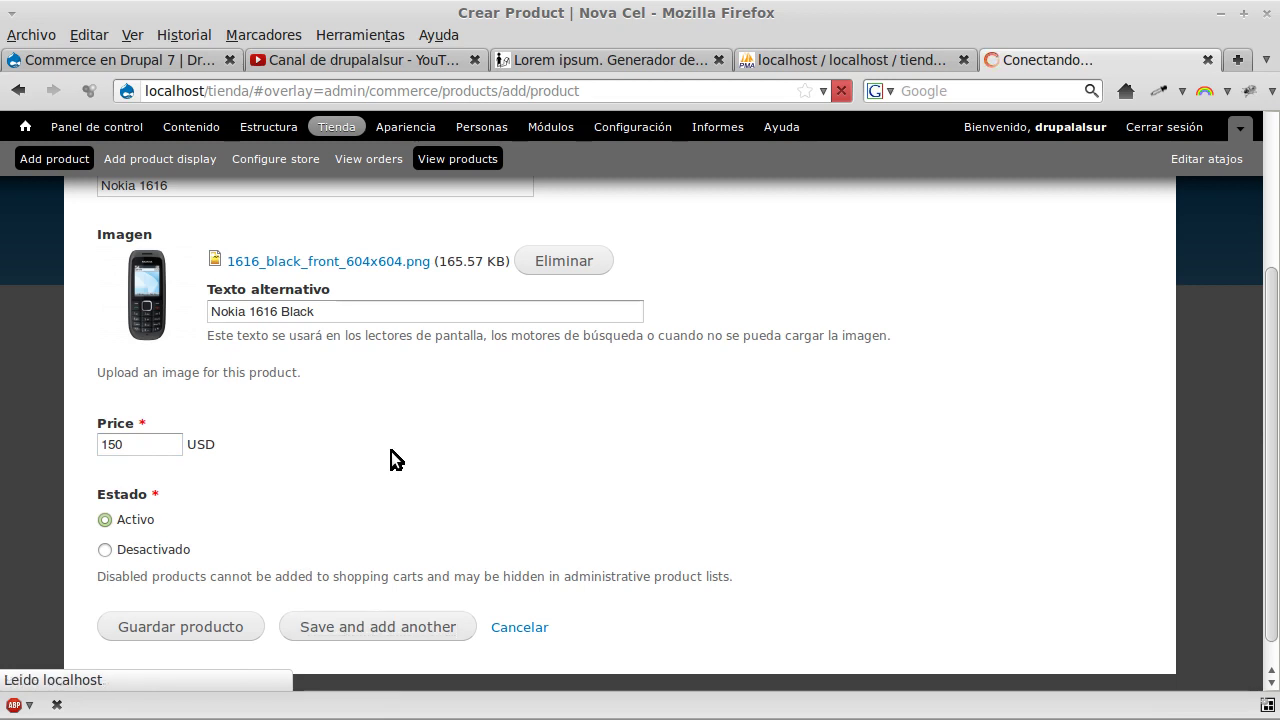
# Give the second product the SKU code 10002 and the title "Verykool I122", keeping the title text copied for reuse
pyautogui.click(330, 380)
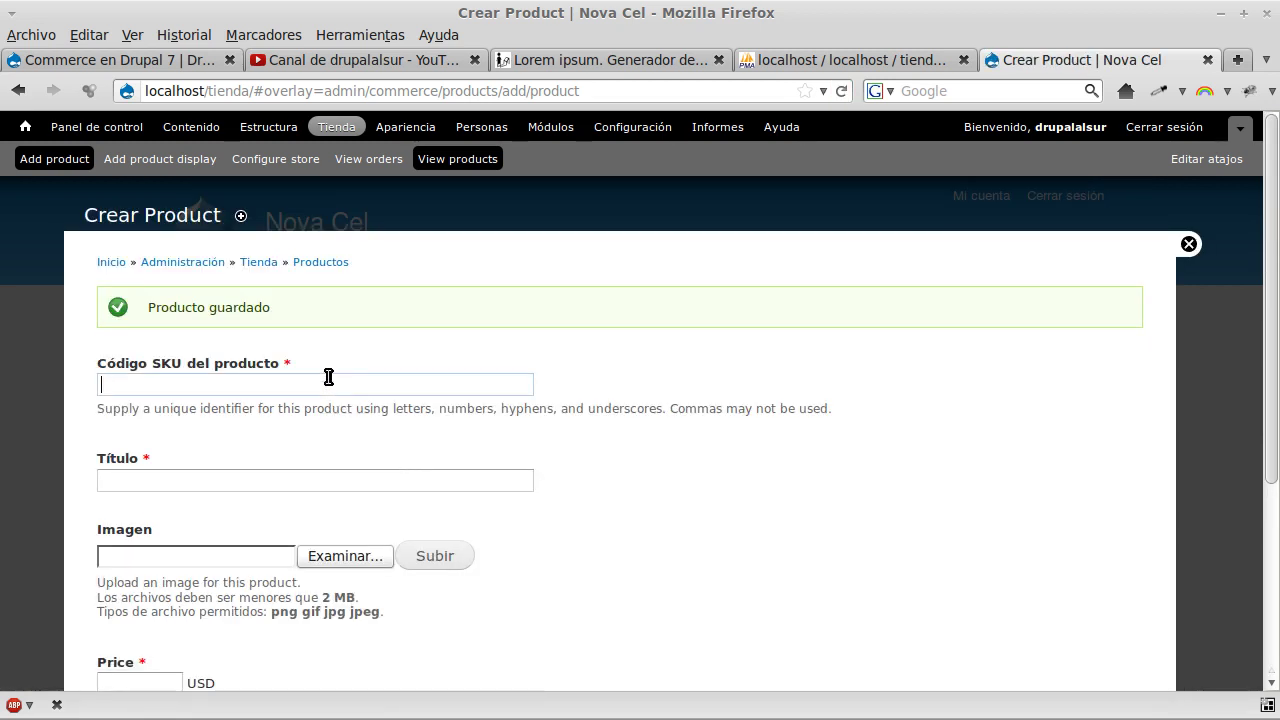
pyautogui.write('Verykool l122')
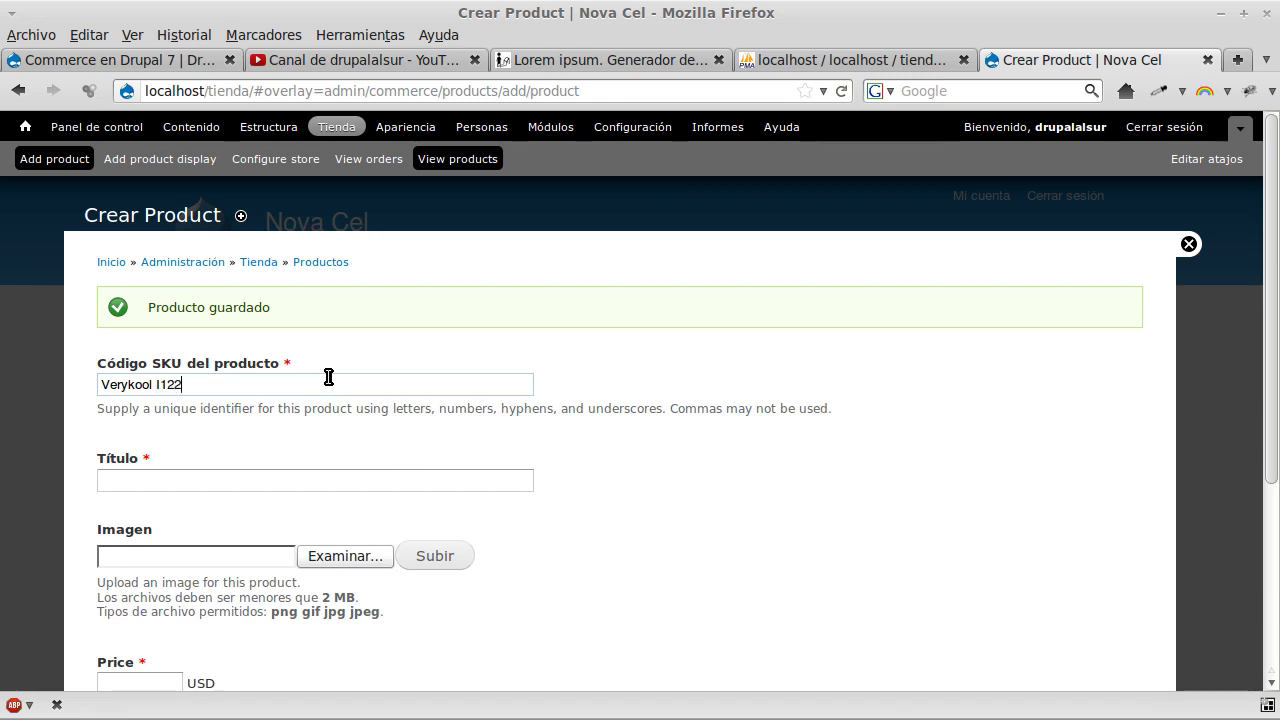
pyautogui.hotkey('ctrl', 'a')
pyautogui.hotkey('ctrl', 'c')
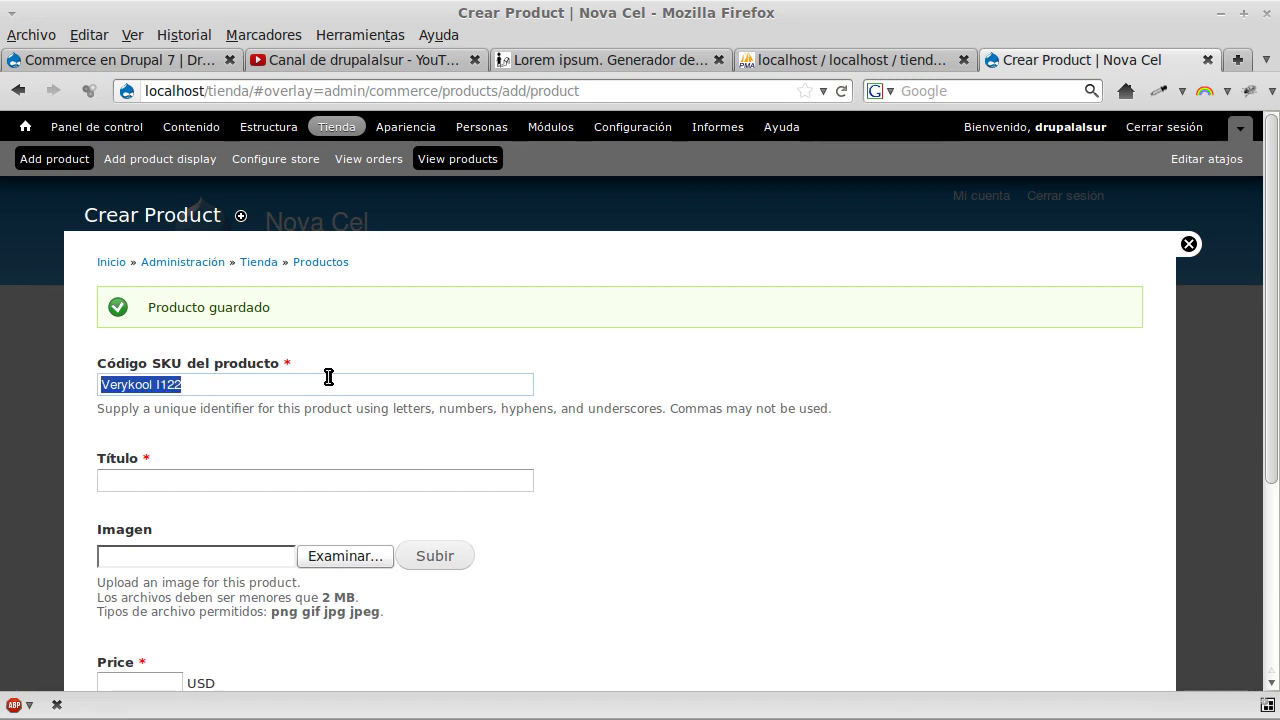
pyautogui.press('BackSpace')
pyautogui.write('1')
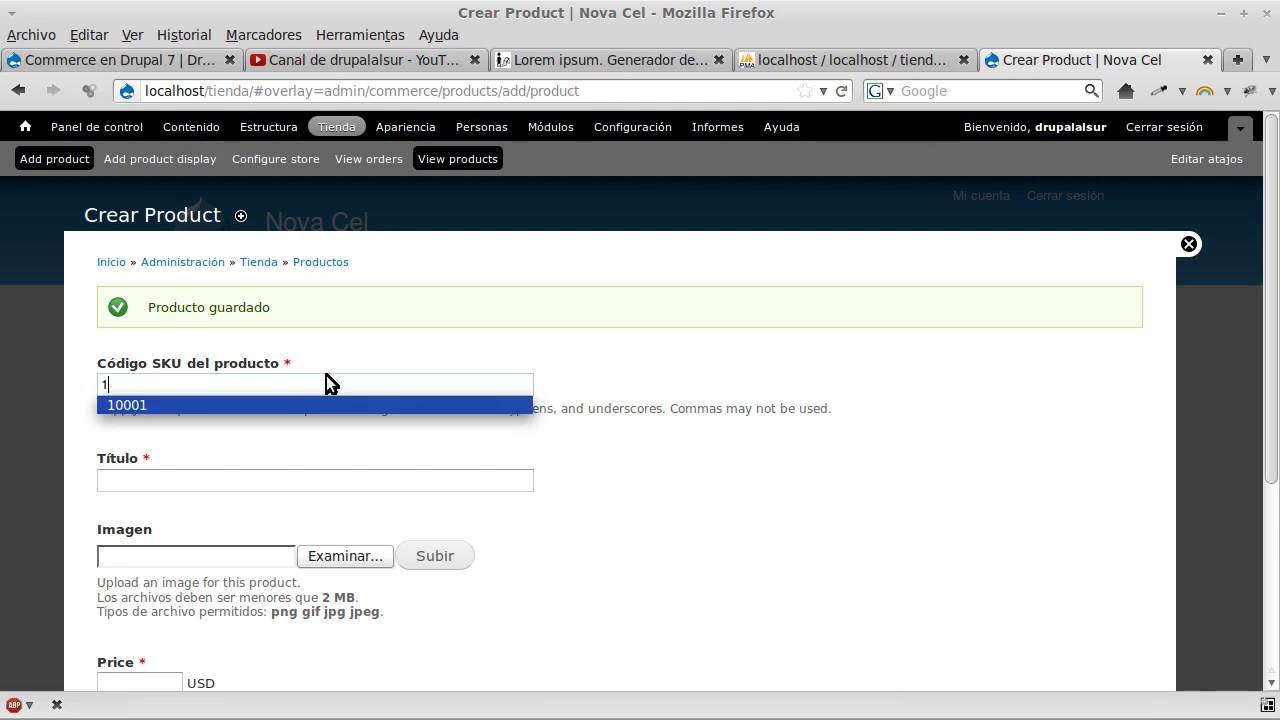
pyautogui.write('0002')
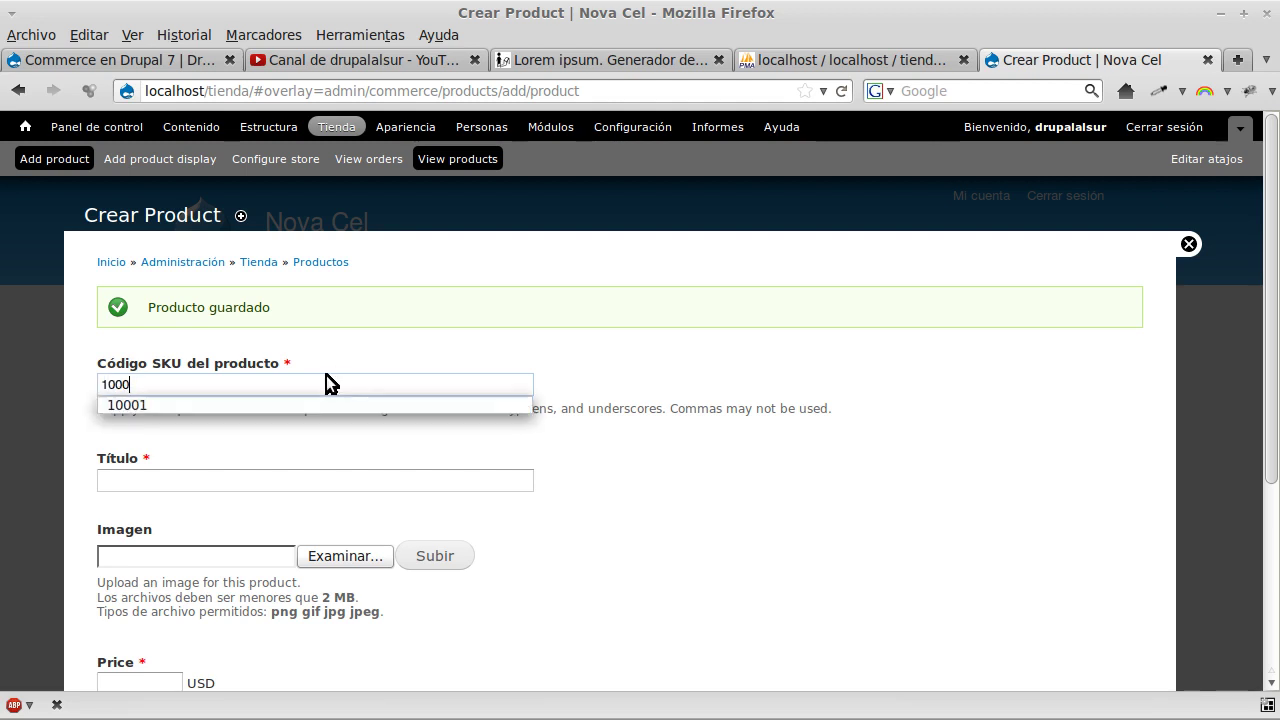
pyautogui.press('Tab')
pyautogui.hotkey('ctrl', 'v')
# Upload Verykool i122_01.jpg from the img folder as the second product's image
pyautogui.press('Tab')
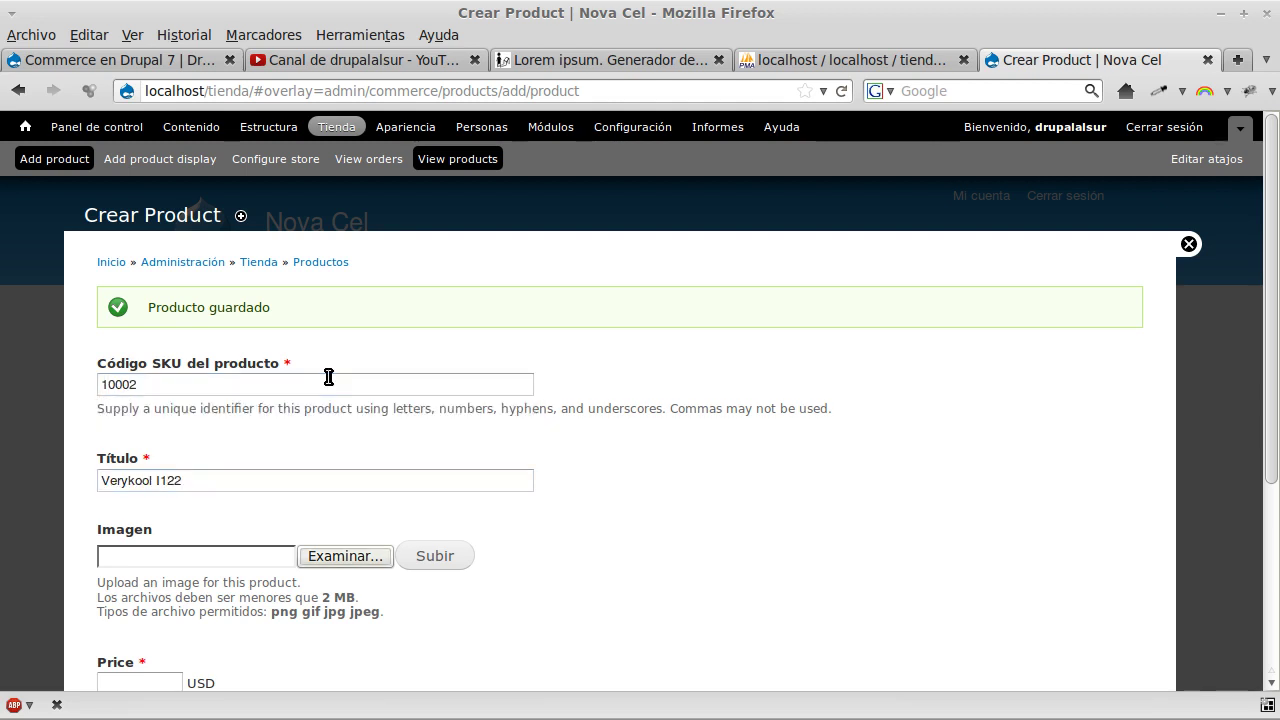
pyautogui.press('Tab')
pyautogui.hotkey('shift', 'Tab')
pyautogui.press('Return')
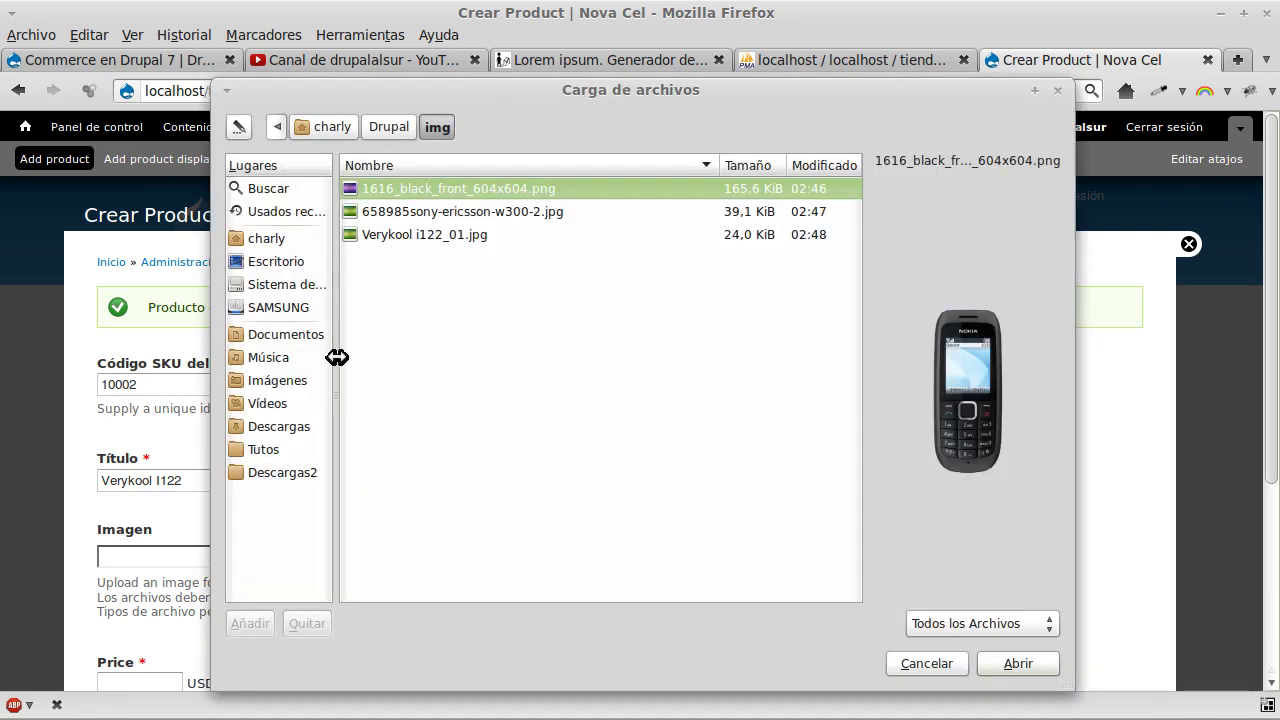
pyautogui.doubleClick(379, 236)
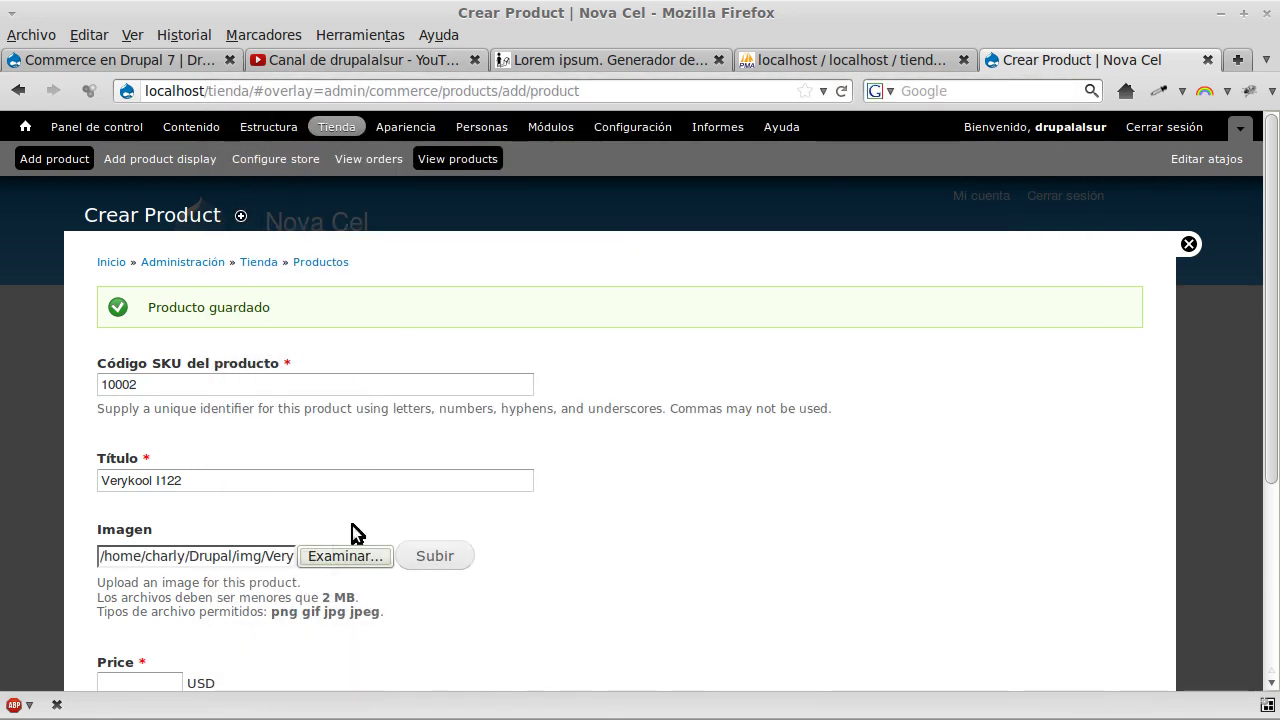
pyautogui.click(430, 566)
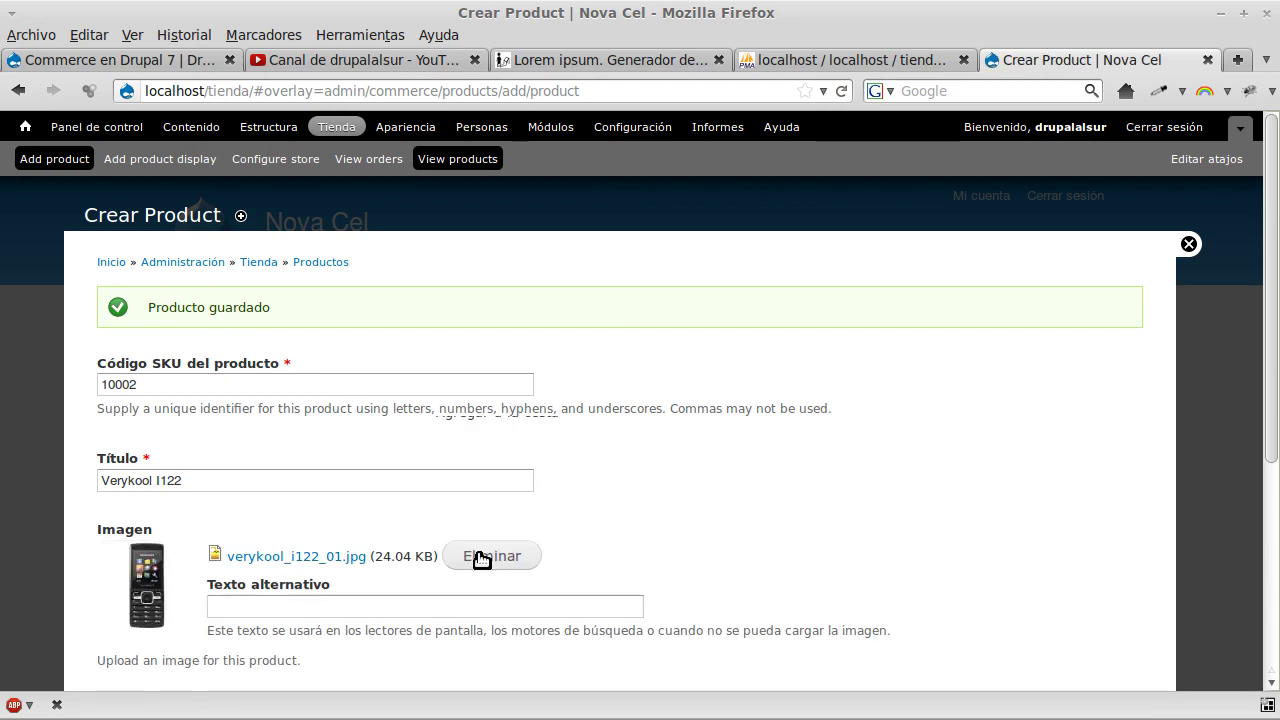
# Paste the copied title "Verykool I122" as the image's alternative text
pyautogui.scroll(-3, 477, 557)
pyautogui.scroll(1, 346, 533)
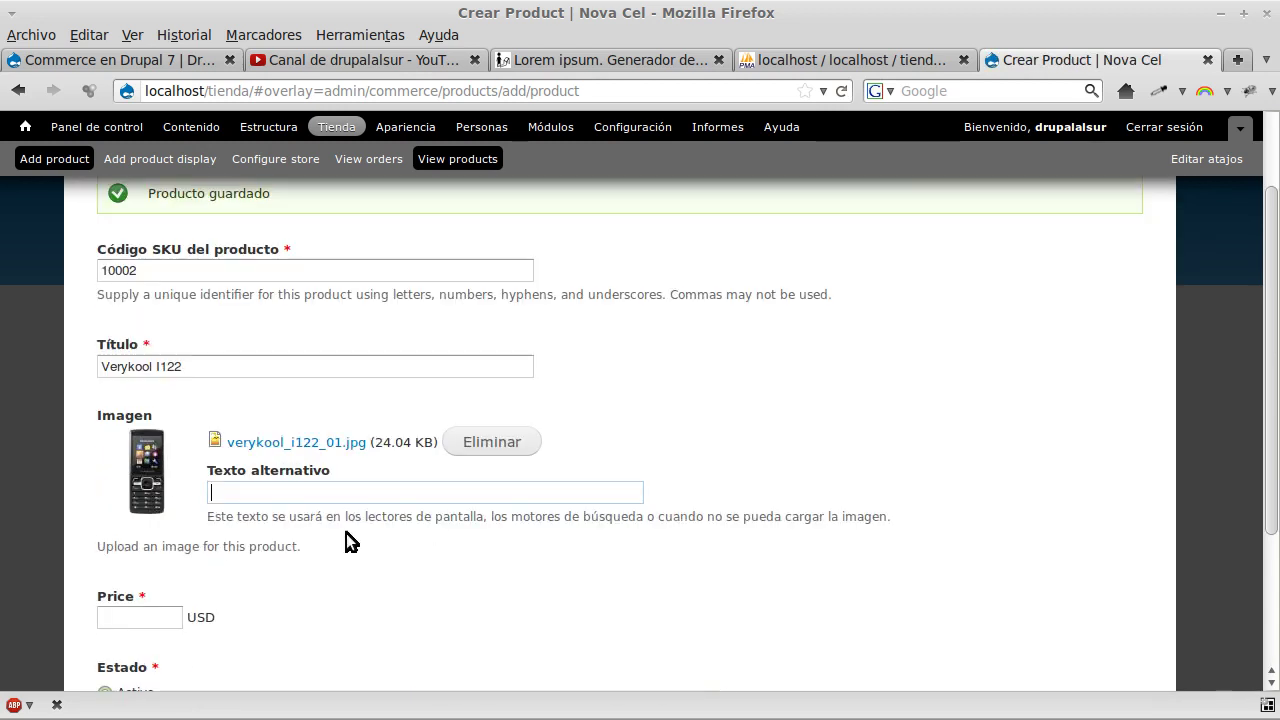
pyautogui.hotkey('ctrl', 'v')
pyautogui.scroll(-1, 346, 533)
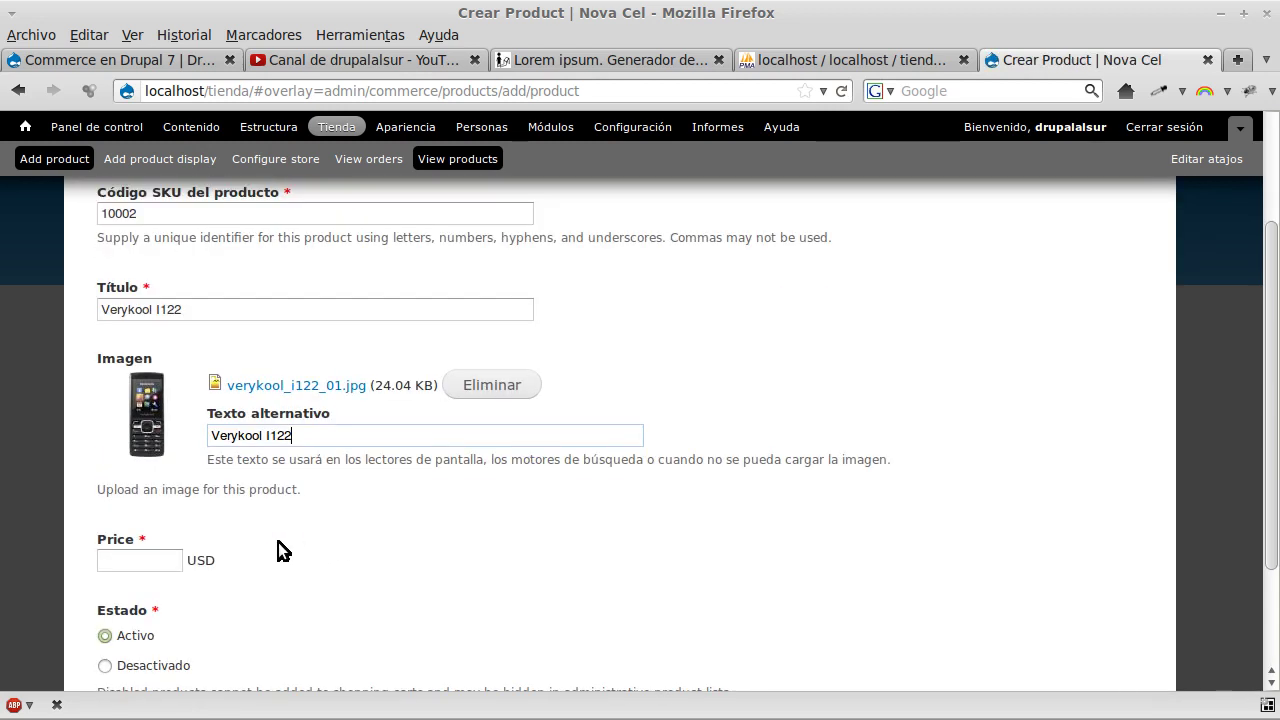
# Set the Verykool I122's price to 100 USD and save it, continuing with another new product
pyautogui.click(160, 561)
pyautogui.write('100')
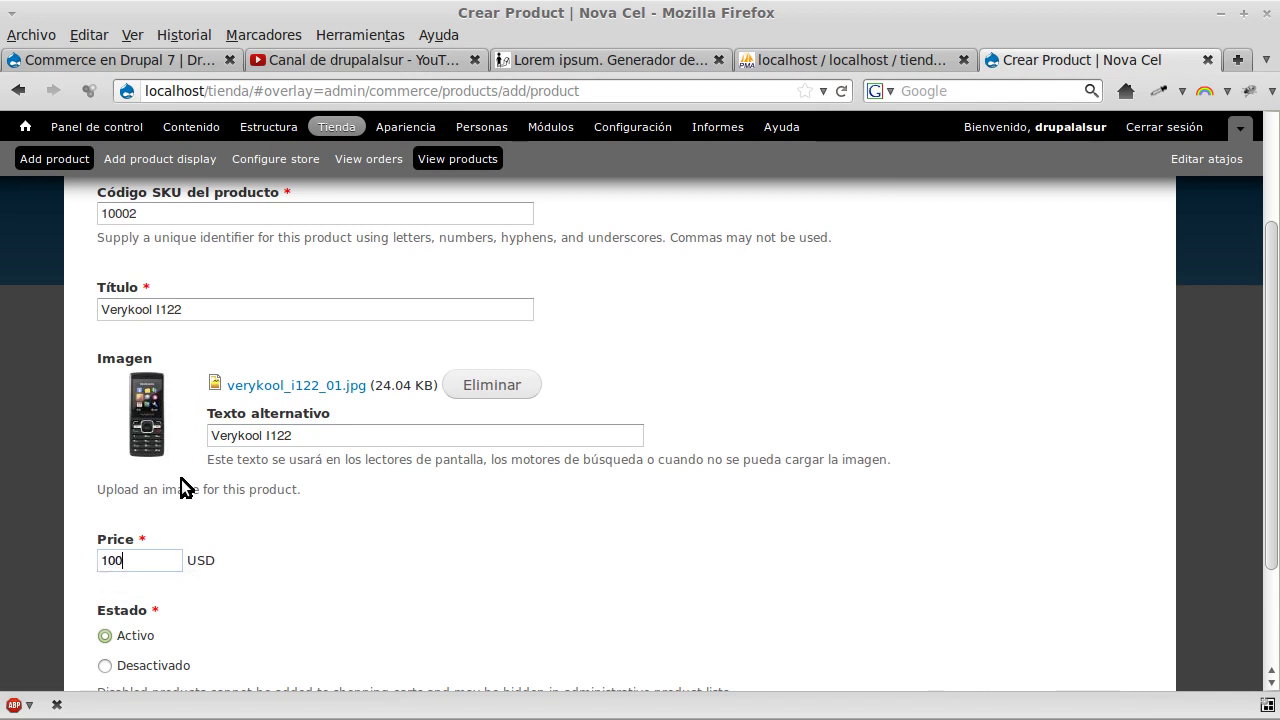
pyautogui.scroll(-2, 277, 550)
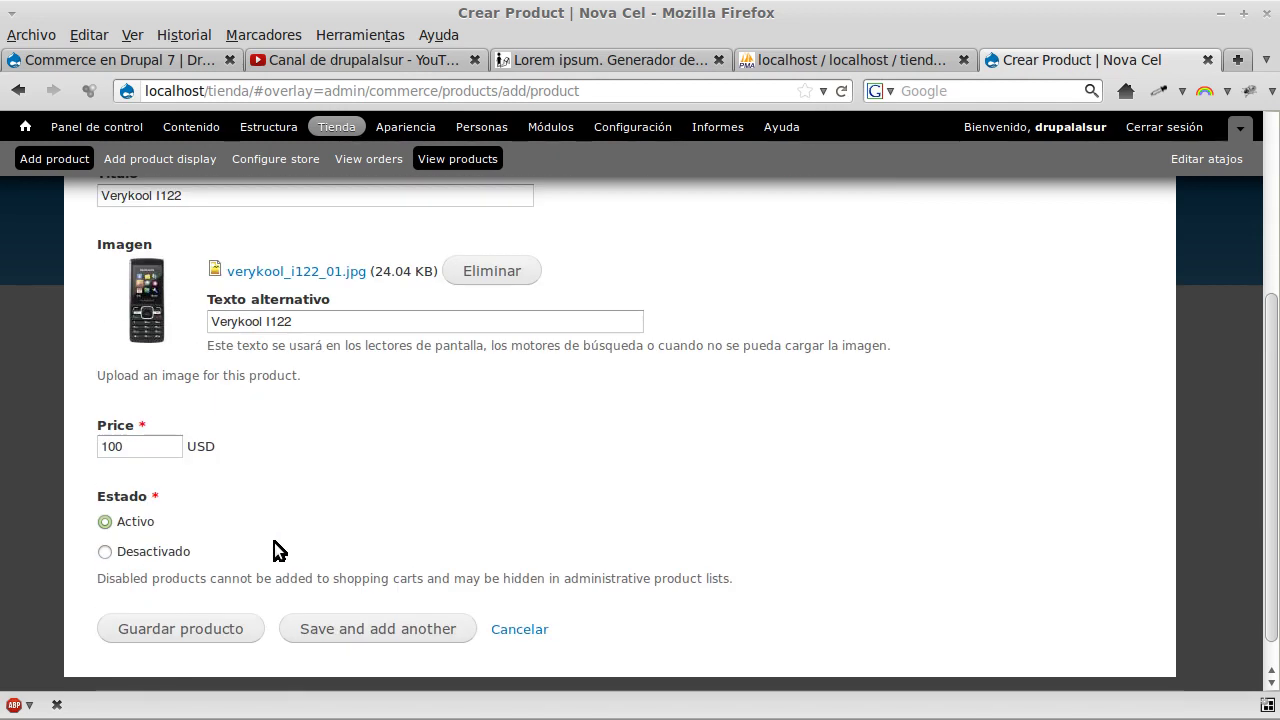
pyautogui.click(320, 632)
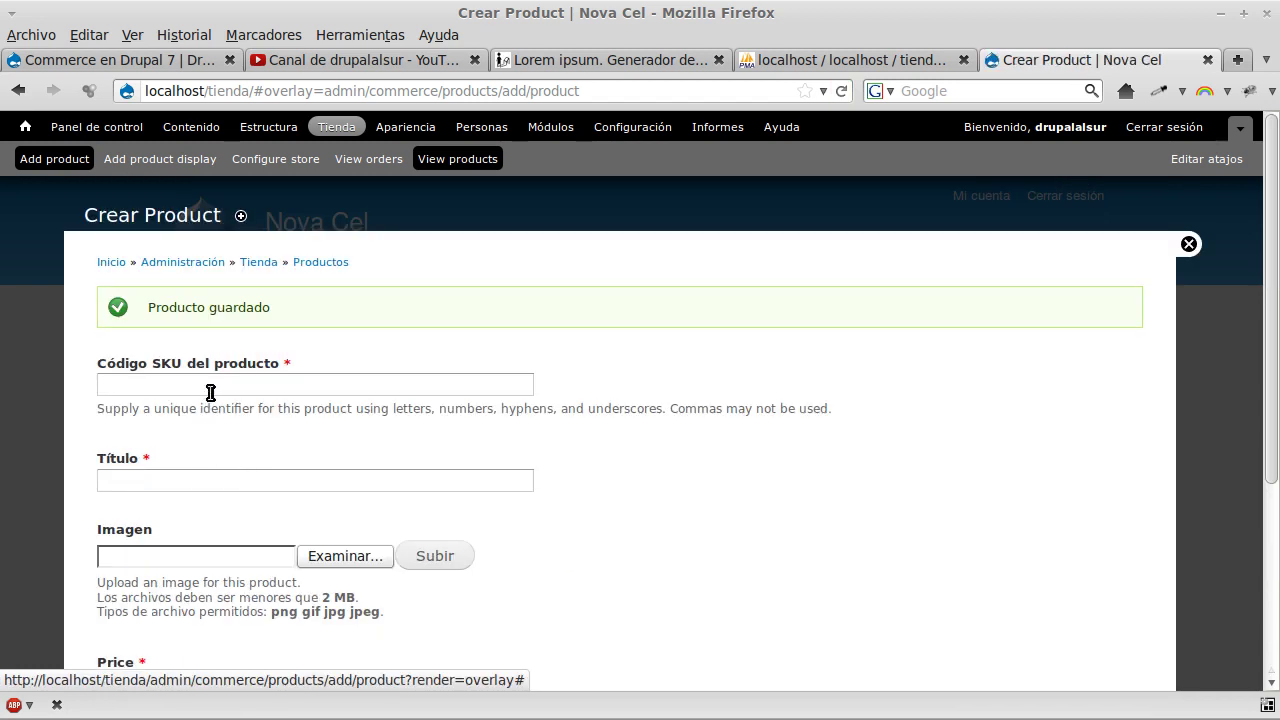
# Give the third product the SKU code 10003 and the title "Sony Ericsson W300"
pyautogui.click(210, 392)
pyautogui.write('10')
pyautogui.press('Down')
pyautogui.press('Down')
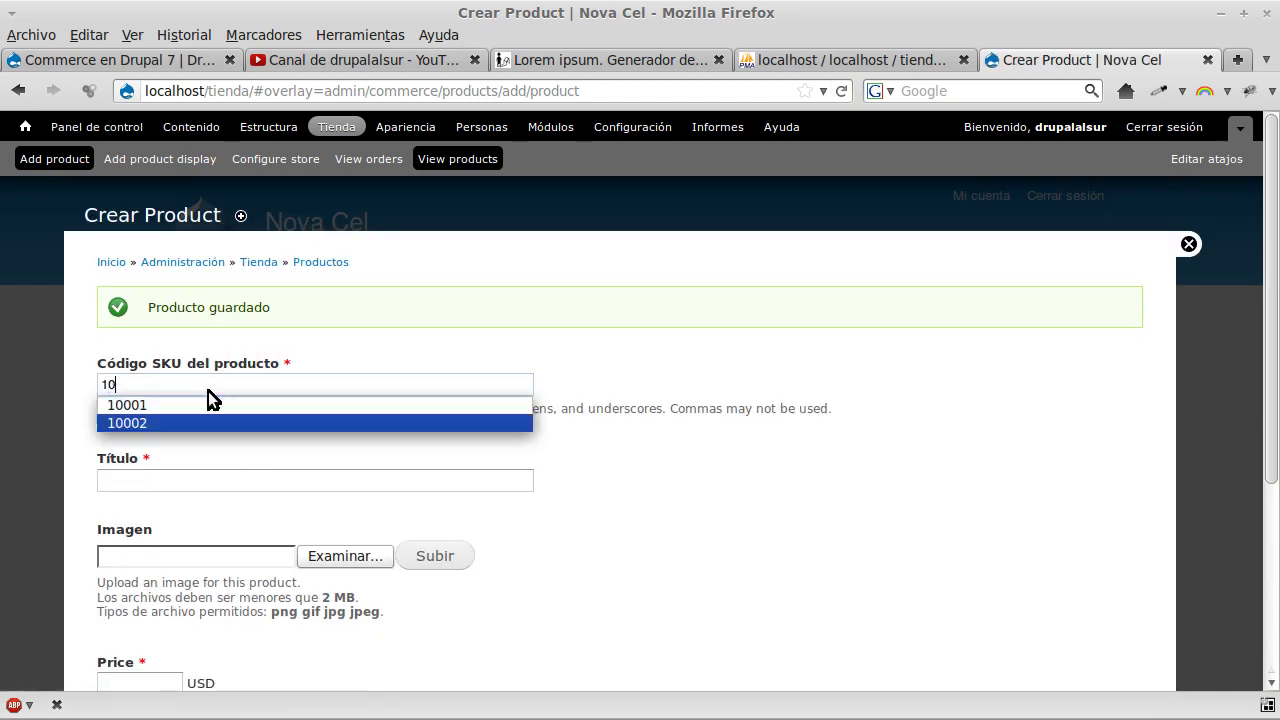
pyautogui.write('003')
pyautogui.press('Tab')
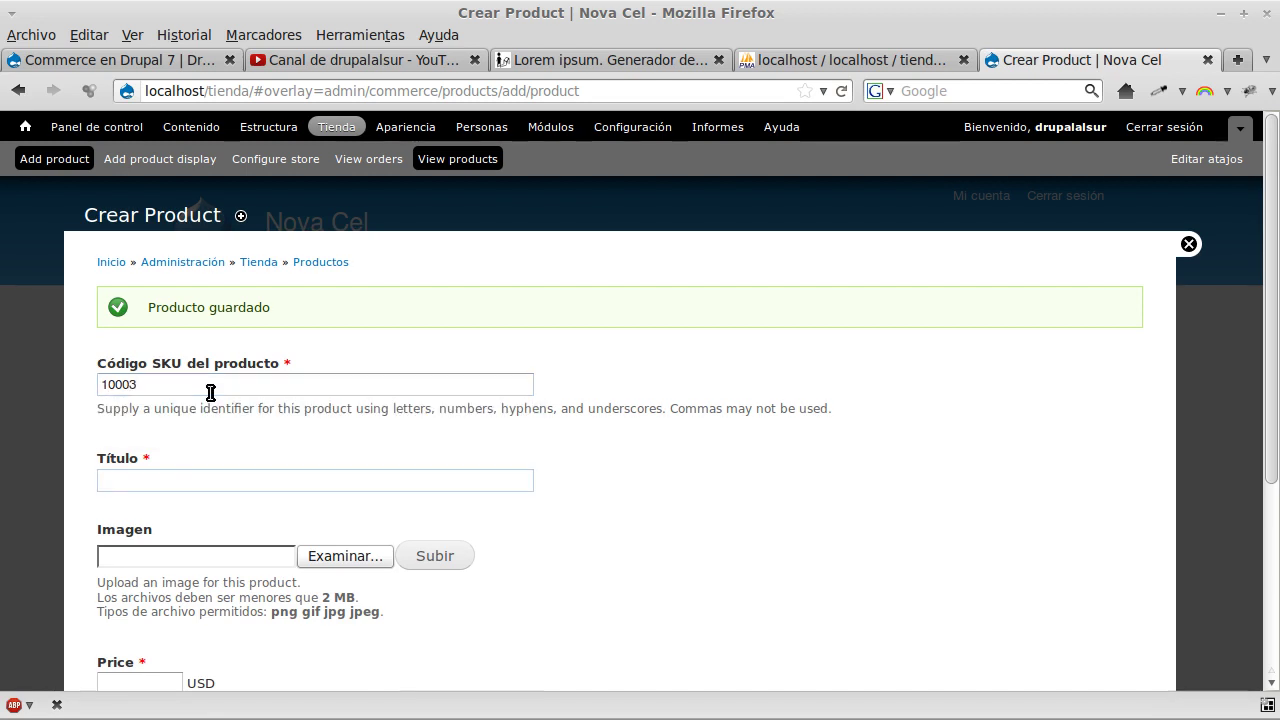
pyautogui.write('Sony Ericsso')
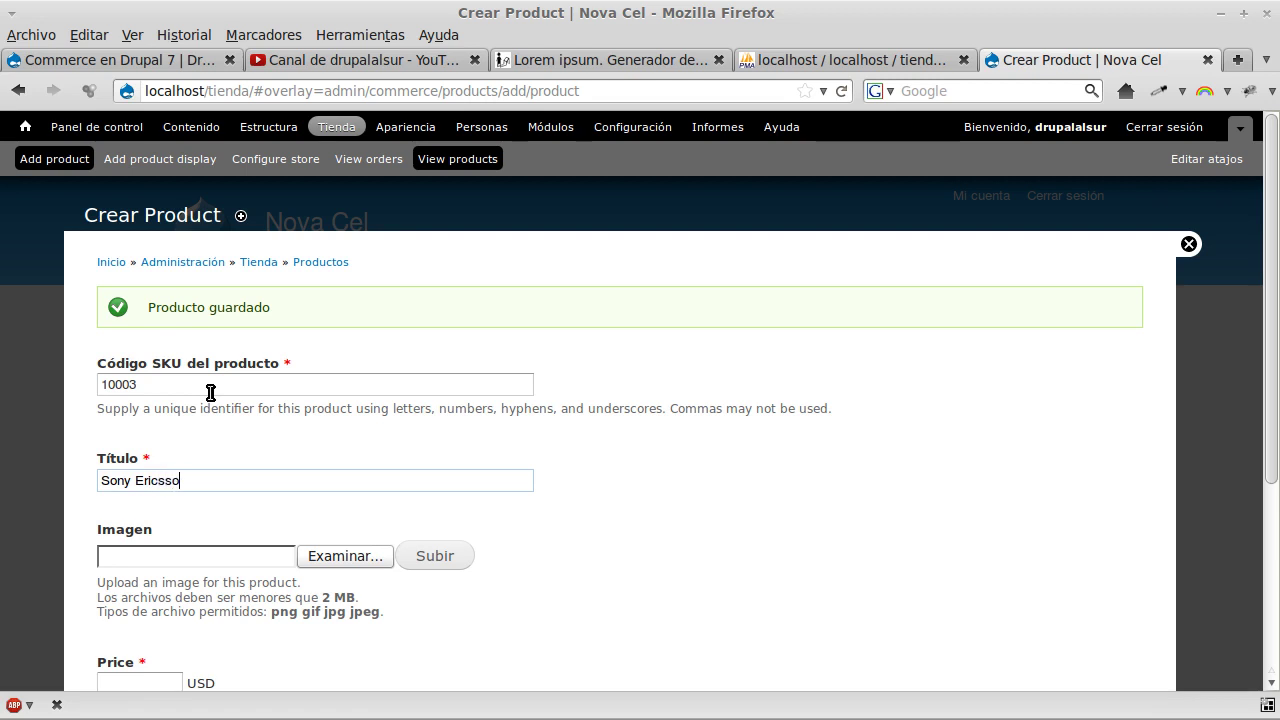
pyautogui.write('n W300')
# Upload 658985sony-ericsson-w300-2.jpg from the img folder as the third product's image
pyautogui.press('Tab')
pyautogui.press('Return')
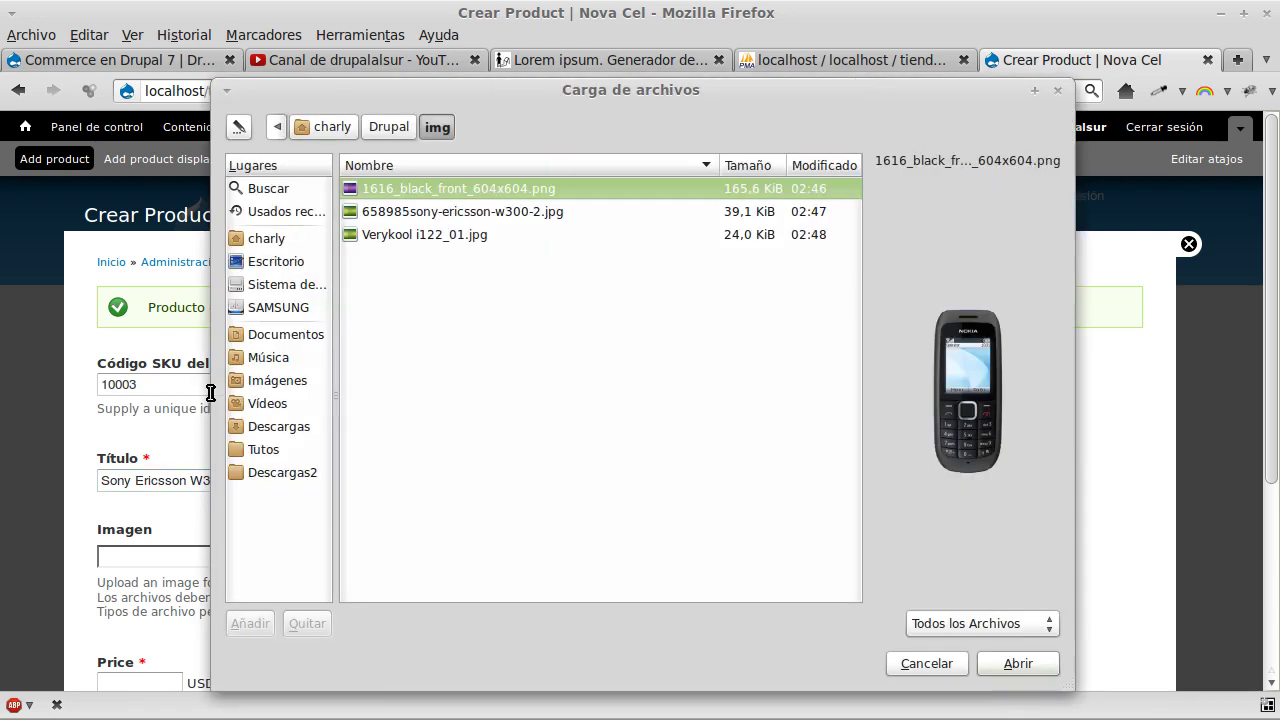
pyautogui.click(448, 212)
pyautogui.doubleClick(448, 212)
pyautogui.click(450, 552)
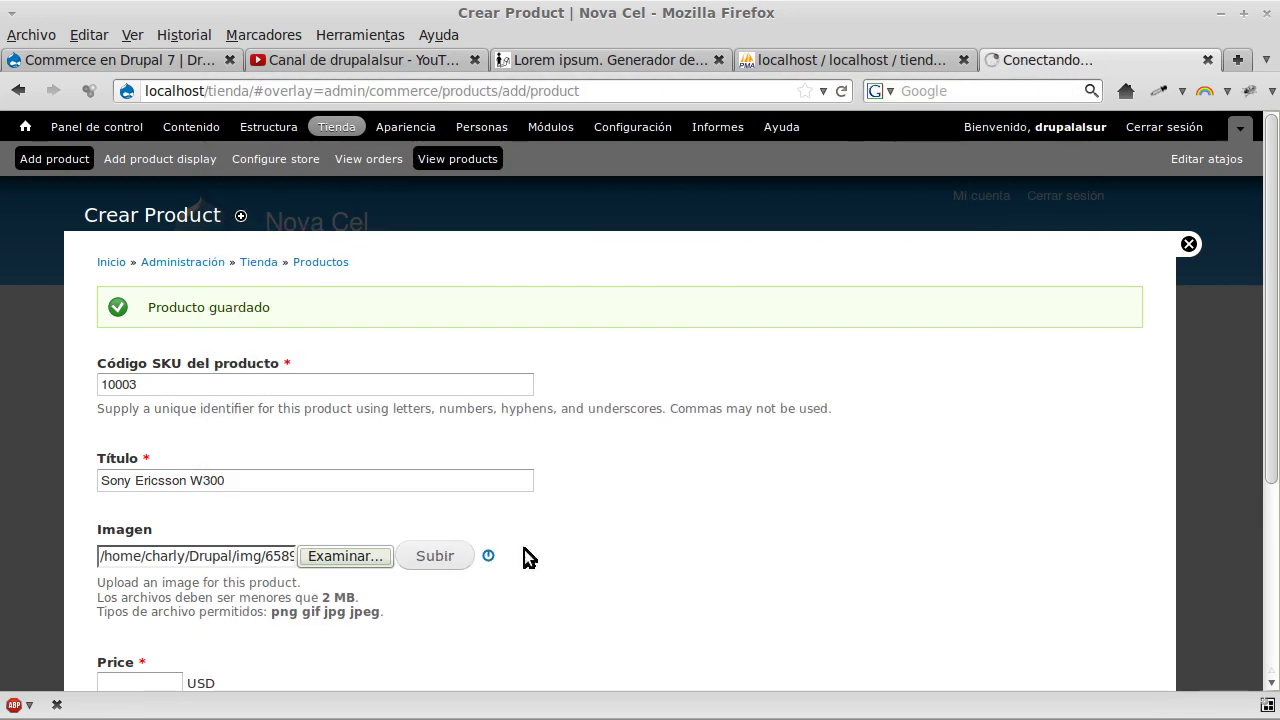
# Copy the title "Sony Ericsson W300" into the alternative text of the product's image
pyautogui.scroll(-2, 591, 544)
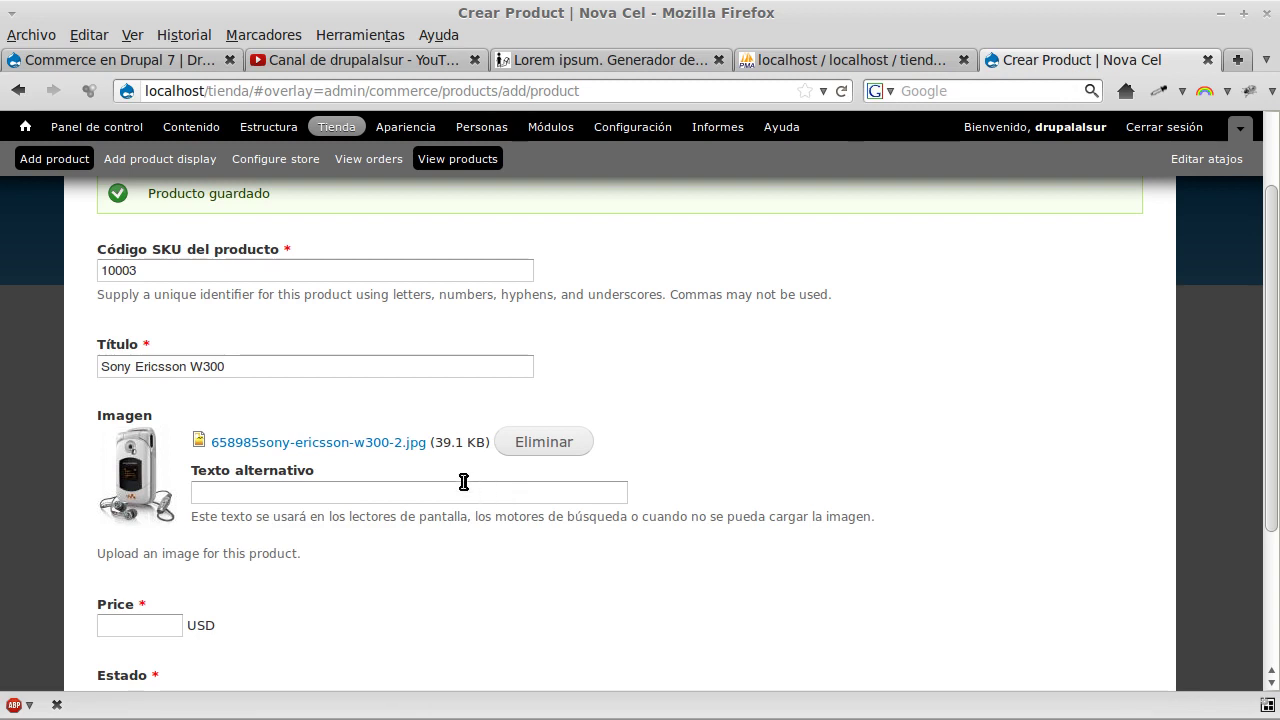
pyautogui.moveTo(309, 366); pyautogui.dragTo(91, 365)
pyautogui.hotkey('ctrl', 'c')
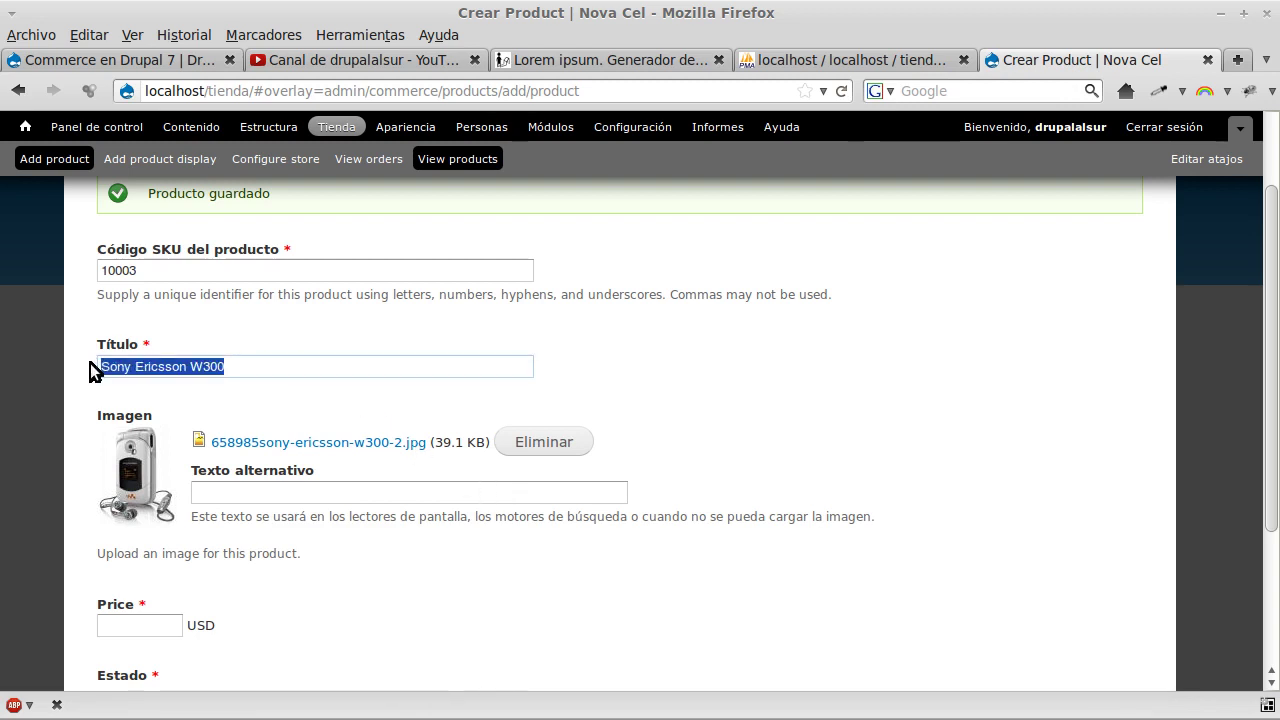
pyautogui.press('Tab')
pyautogui.press('Tab')
pyautogui.press('Tab')
pyautogui.hotkey('ctrl', 'v')
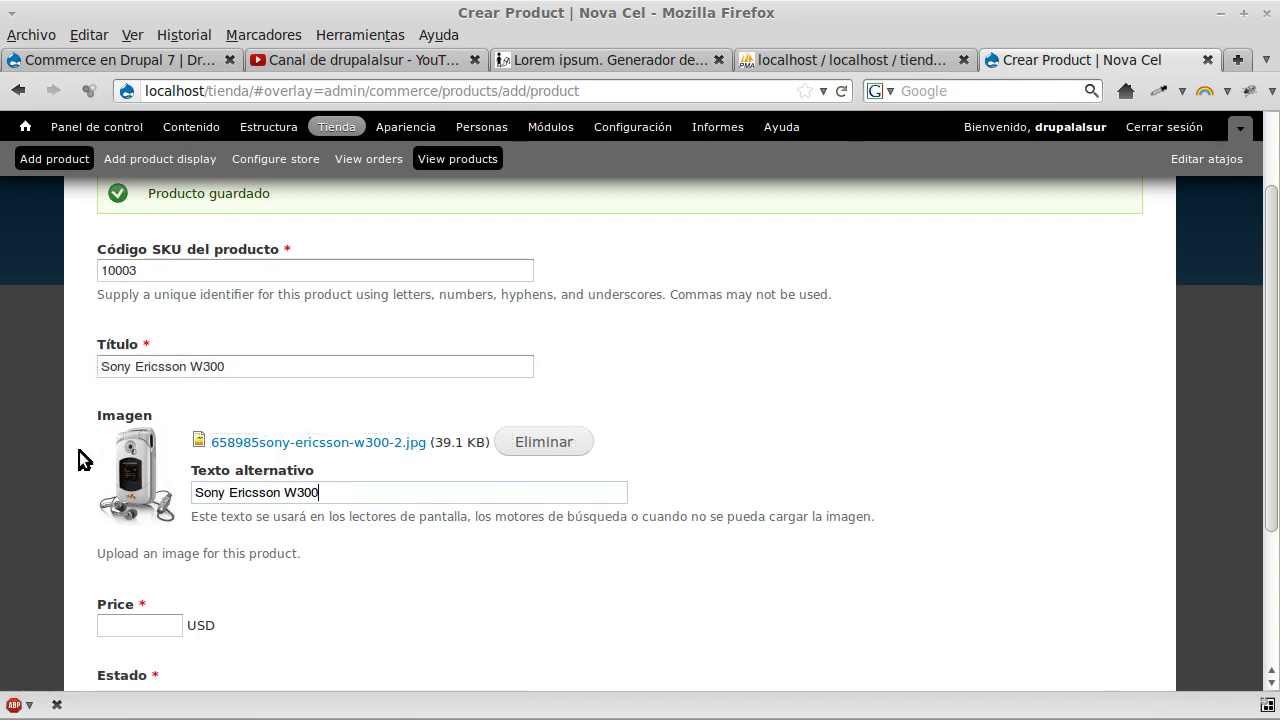
# Set the Sony Ericsson W300's price to 170 USD and save the product
pyautogui.click(102, 618)
pyautogui.write('1')
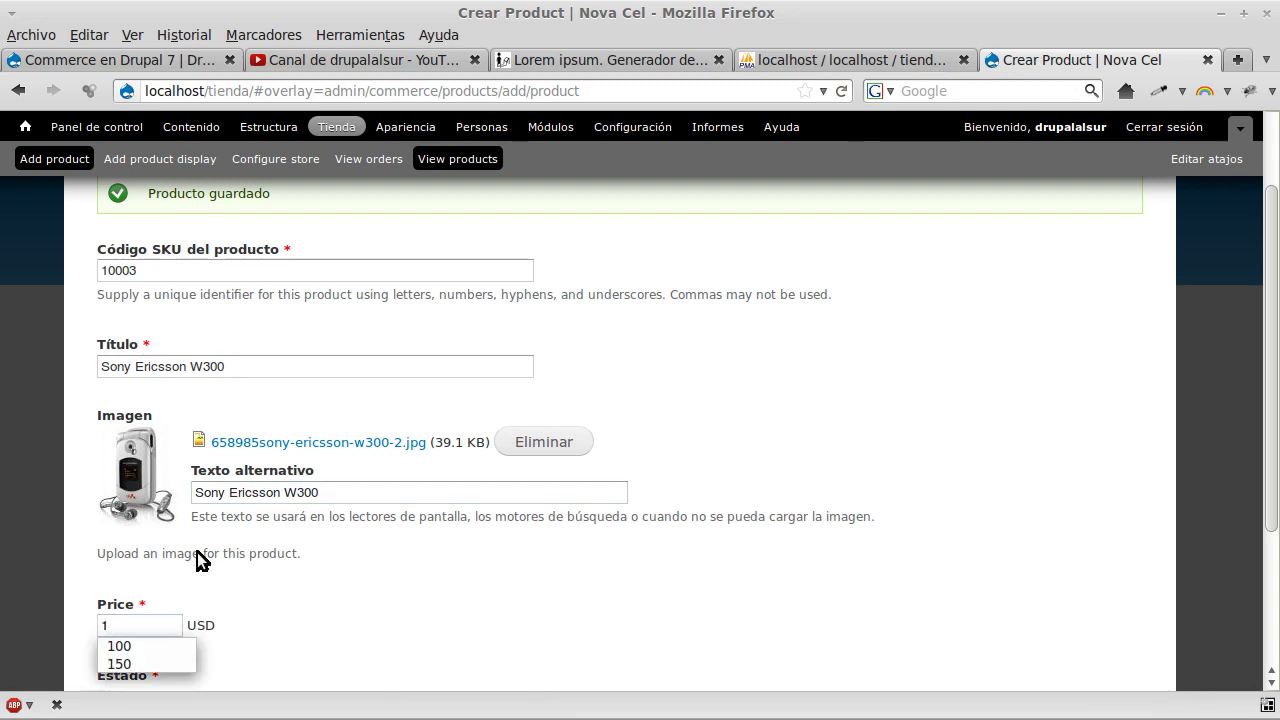
pyautogui.write('70')
pyautogui.scroll(-1, 220, 557)
pyautogui.scroll(-3, 220, 560)
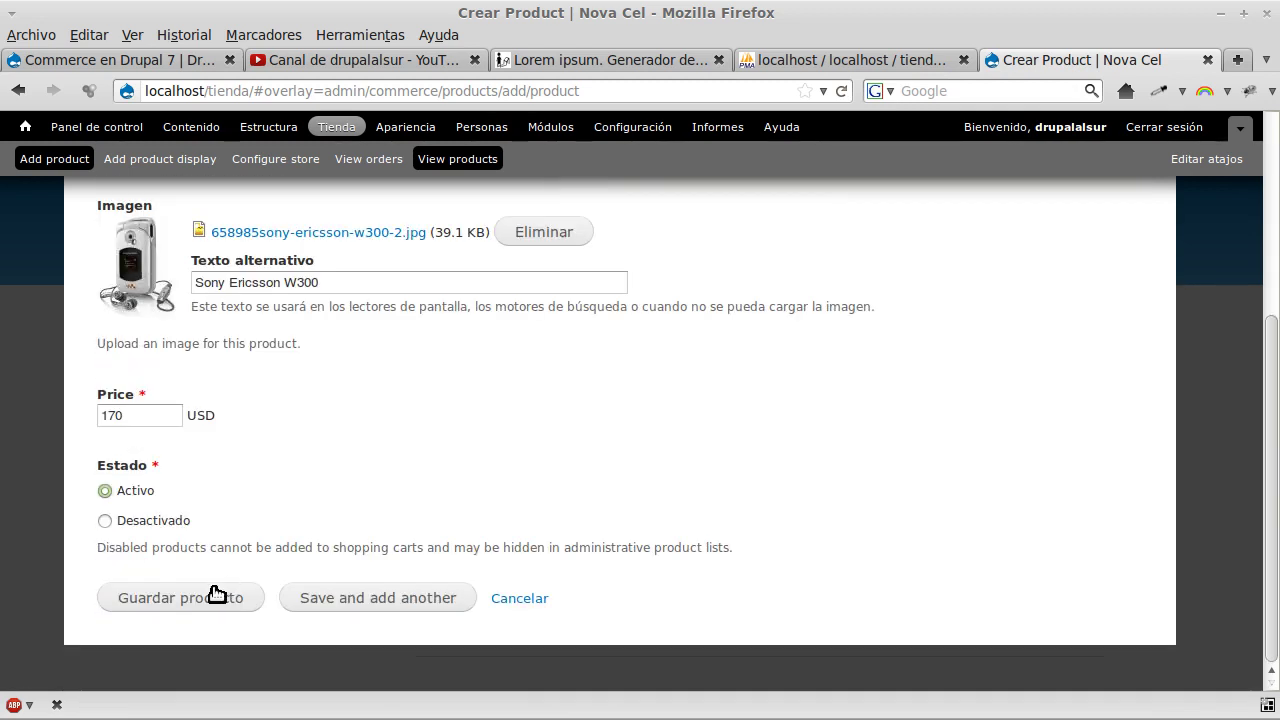
pyautogui.click(216, 593)
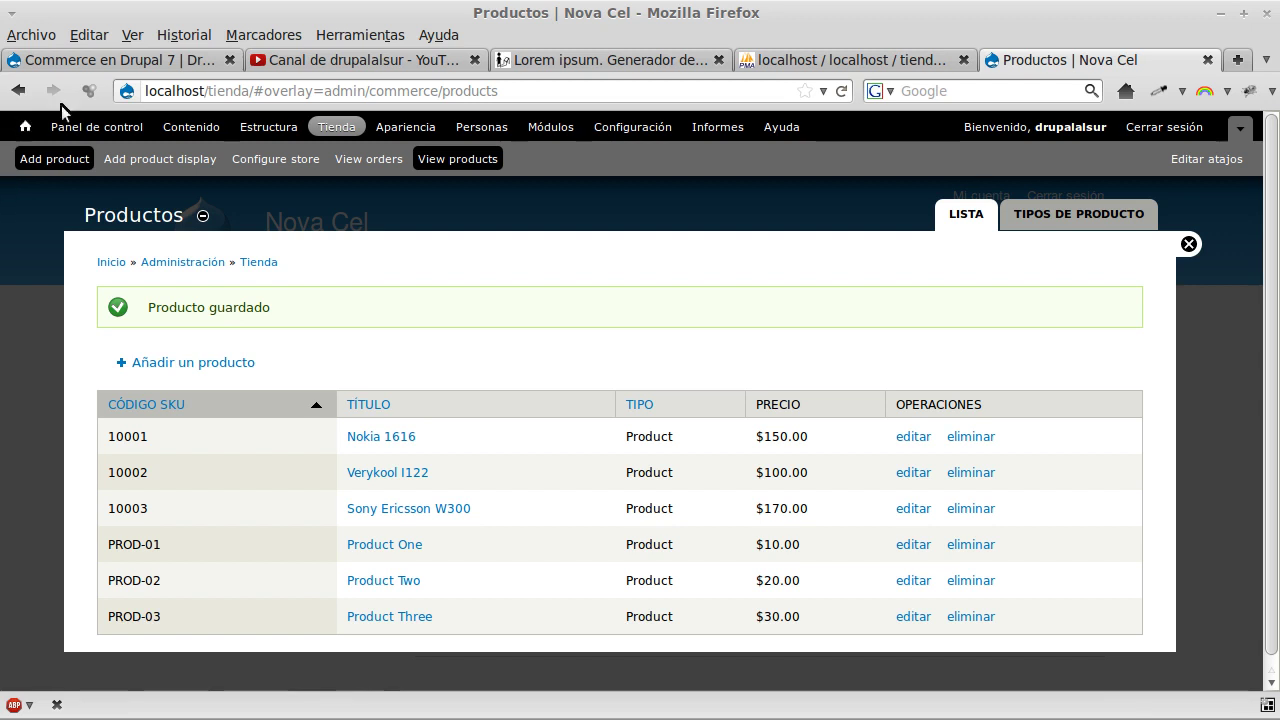
# Check the store's front page, then start a new product display titled "Sony Ericsson W300"
pyautogui.click(26, 128)
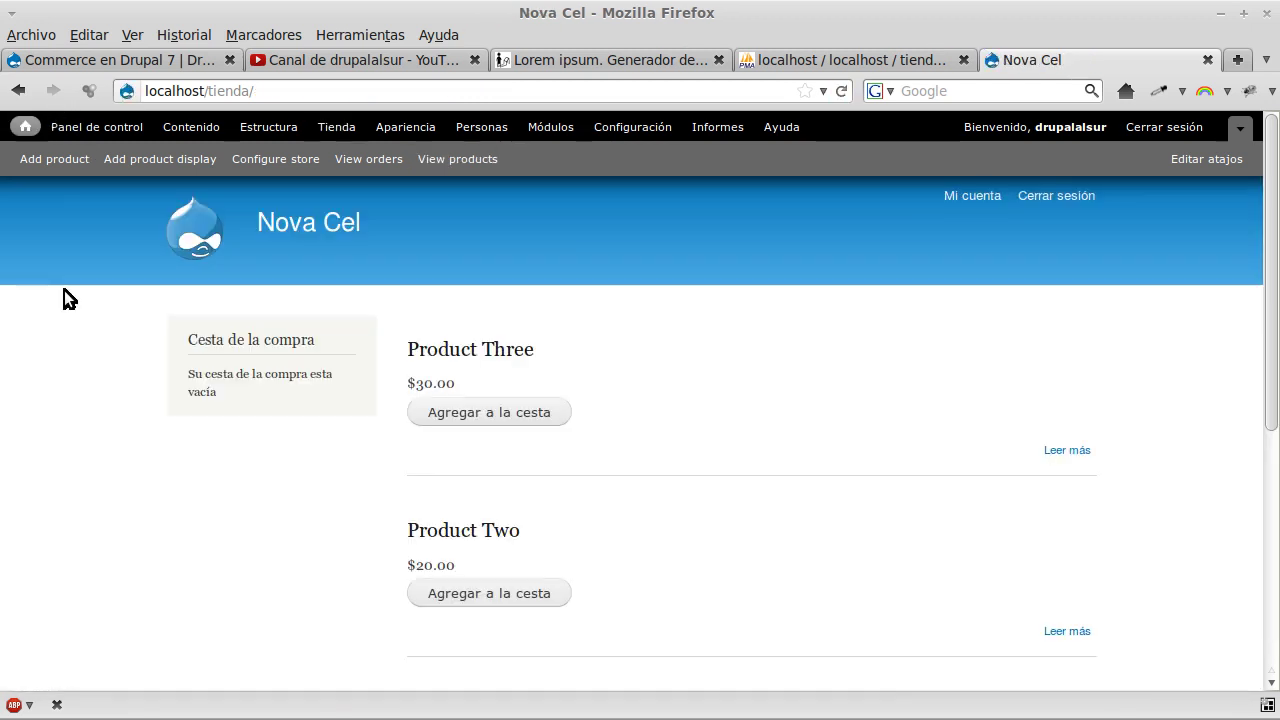
pyautogui.scroll(-3, 785, 434)
pyautogui.scroll(4, 765, 431)
pyautogui.click(136, 166)
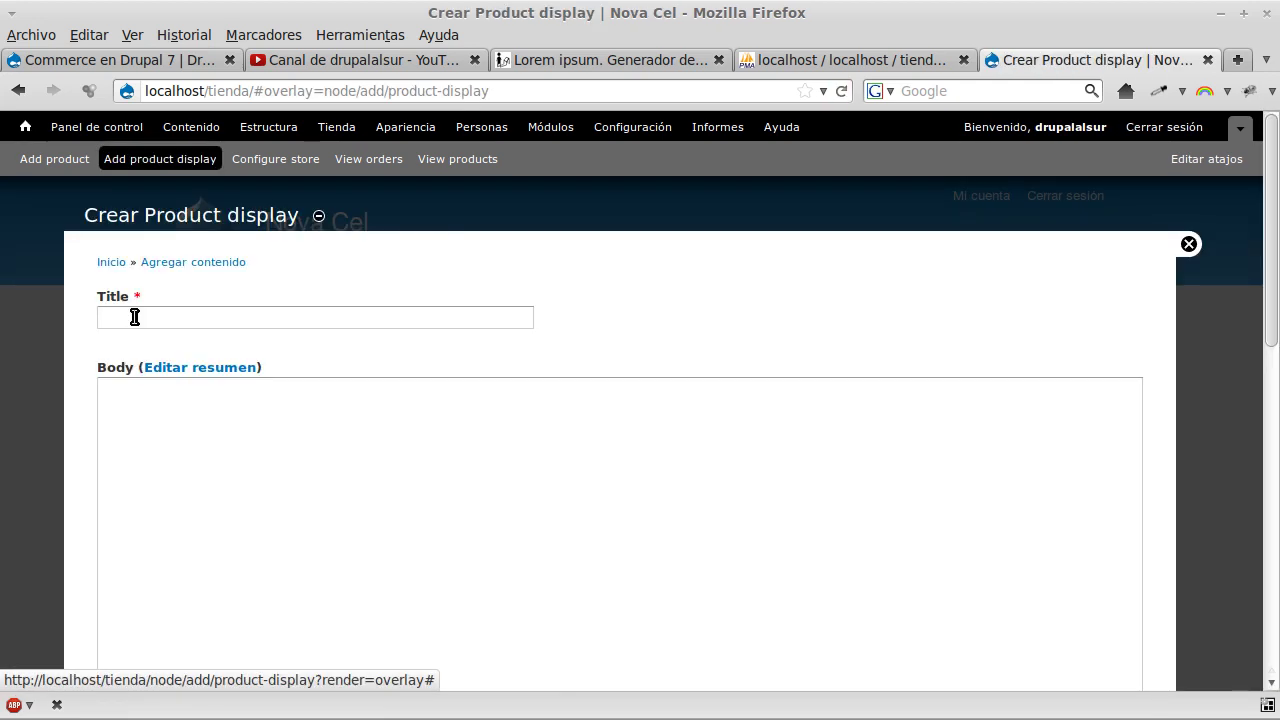
pyautogui.click(135, 317)
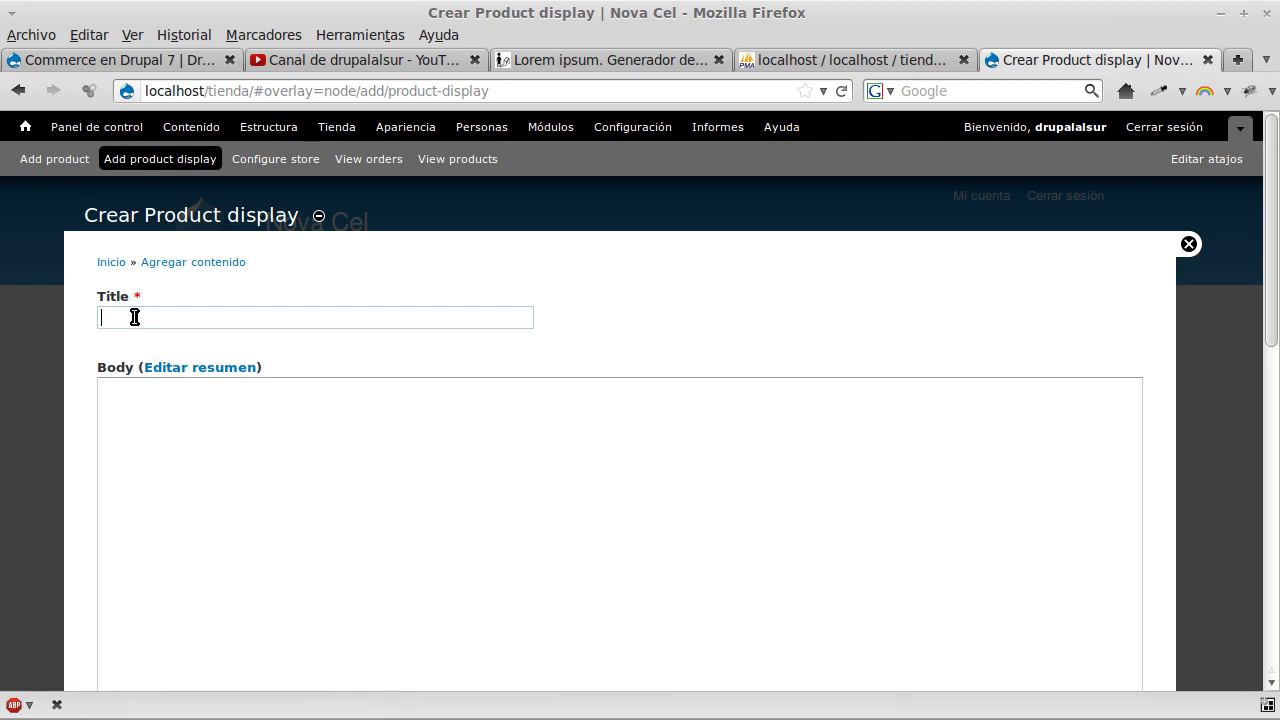
pyautogui.write('Sony Ericsson W300')
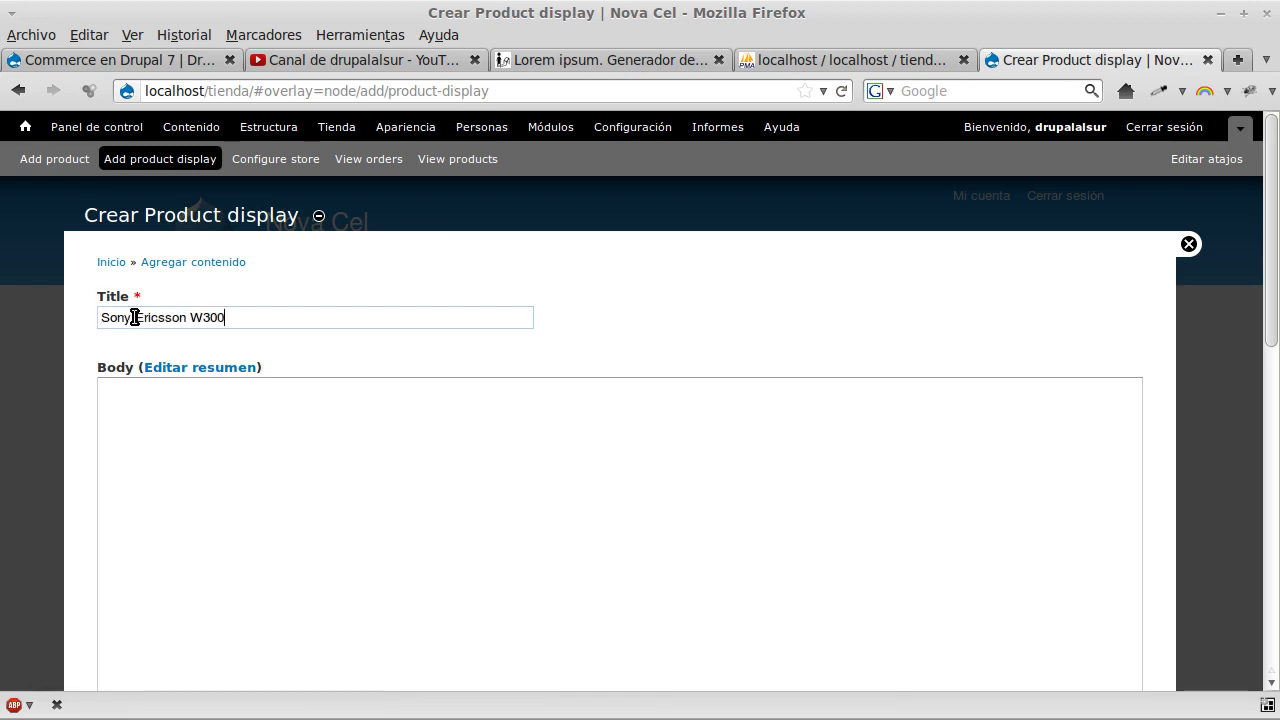
# Copy the first lorem ipsum paragraph from the generator site into the body of the Sony Ericsson W300 display
pyautogui.click(160, 436)
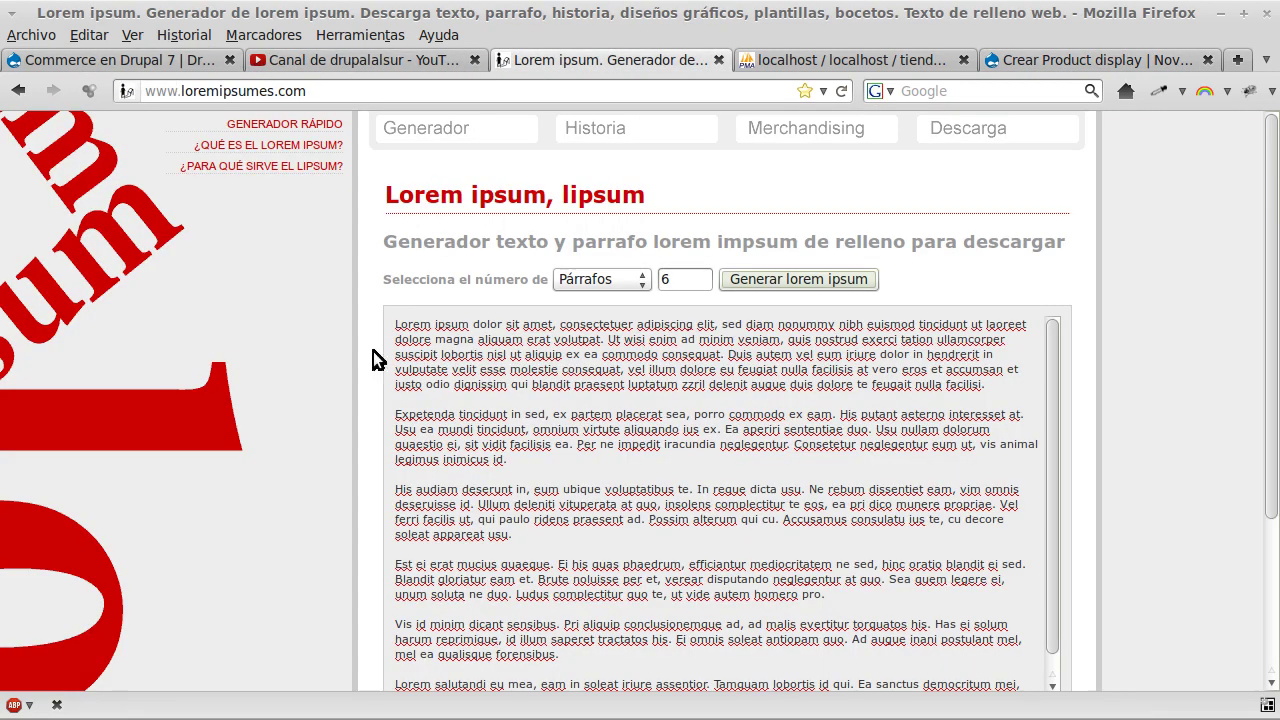
pyautogui.click(525, 58)
pyautogui.moveTo(995, 394); pyautogui.dragTo(378, 318)
pyautogui.hotkey('ctrl', 'c')
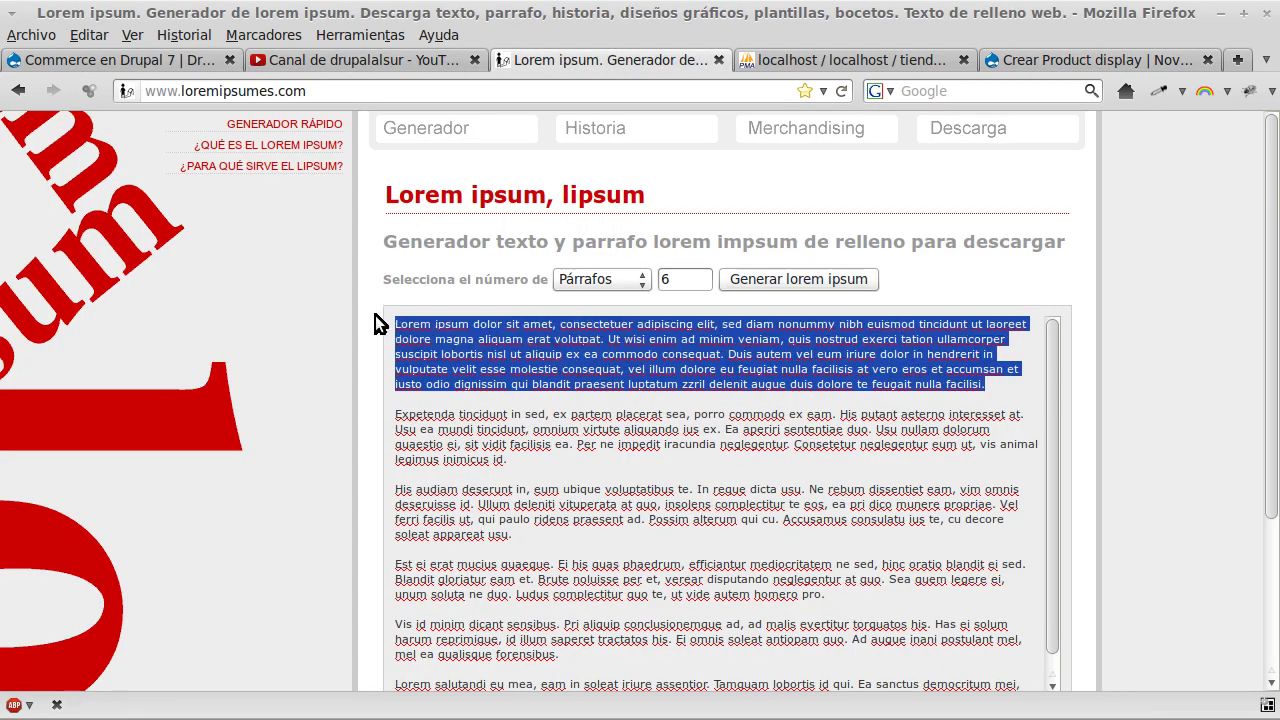
pyautogui.click(1000, 59)
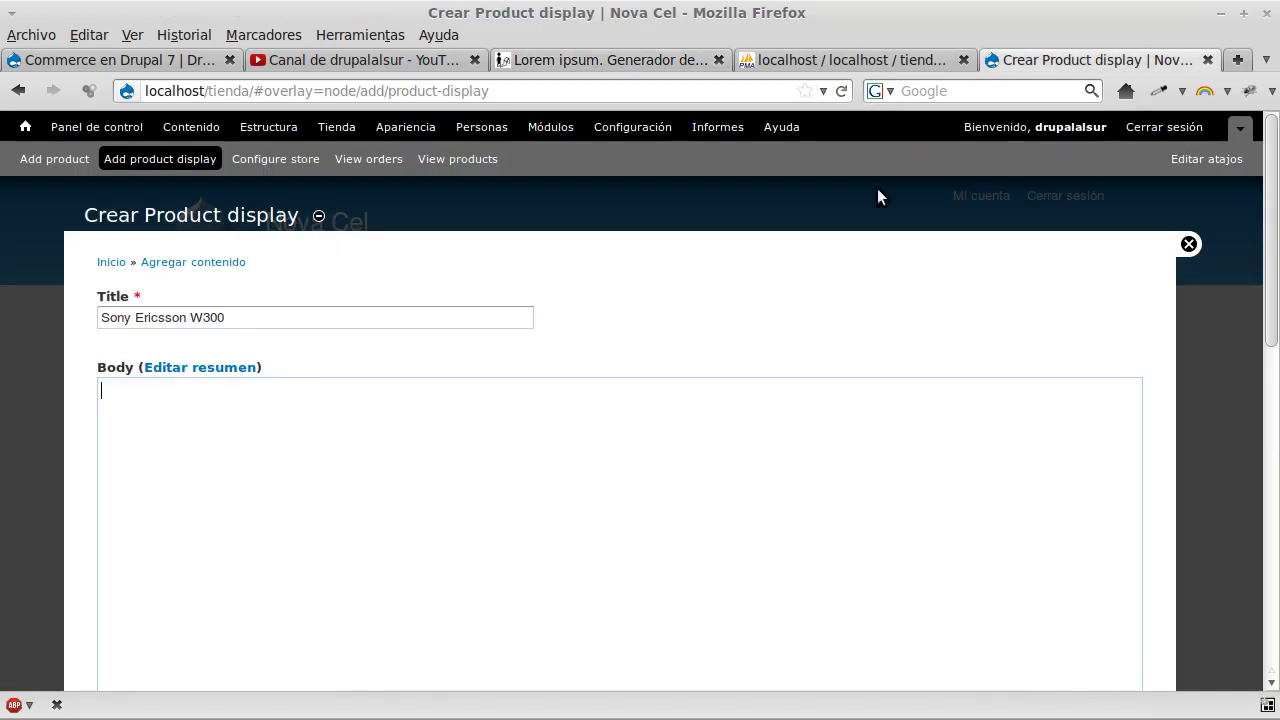
pyautogui.hotkey('ctrl', 'v')
# Link the display to product 10003, Sony Ericsson W300, and save it
pyautogui.scroll(-8, 545, 450)
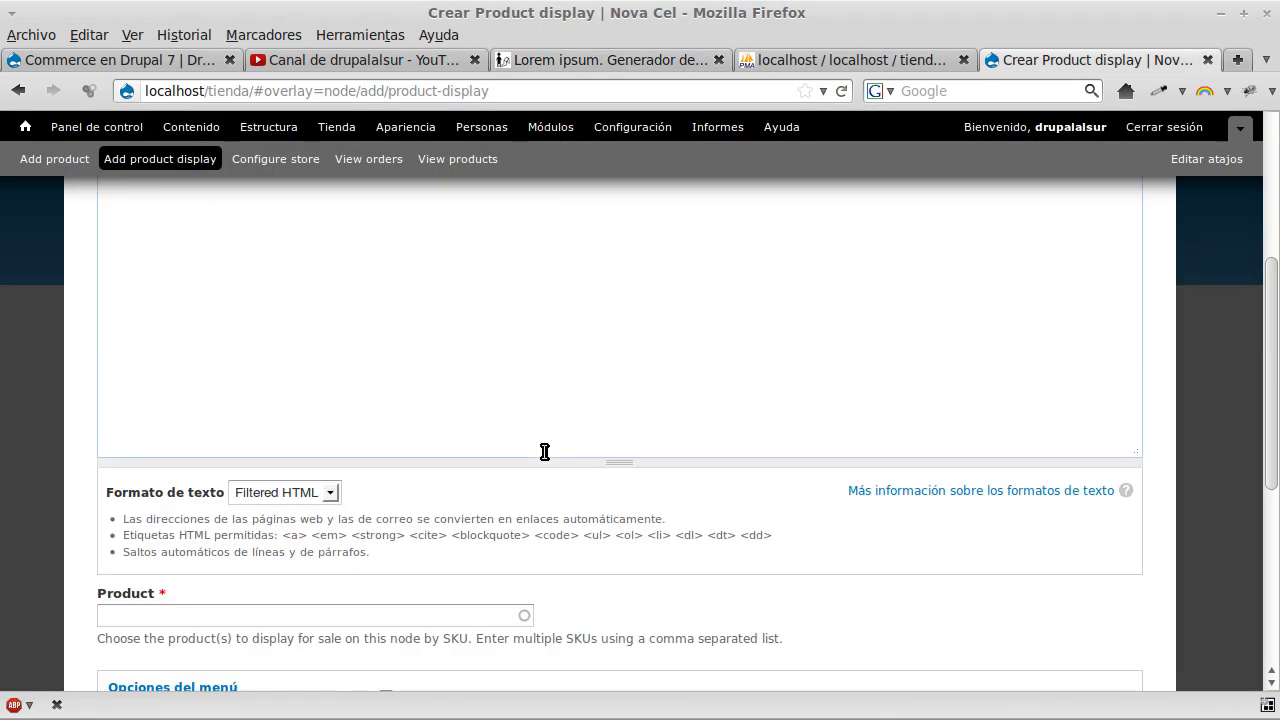
pyautogui.click(441, 447)
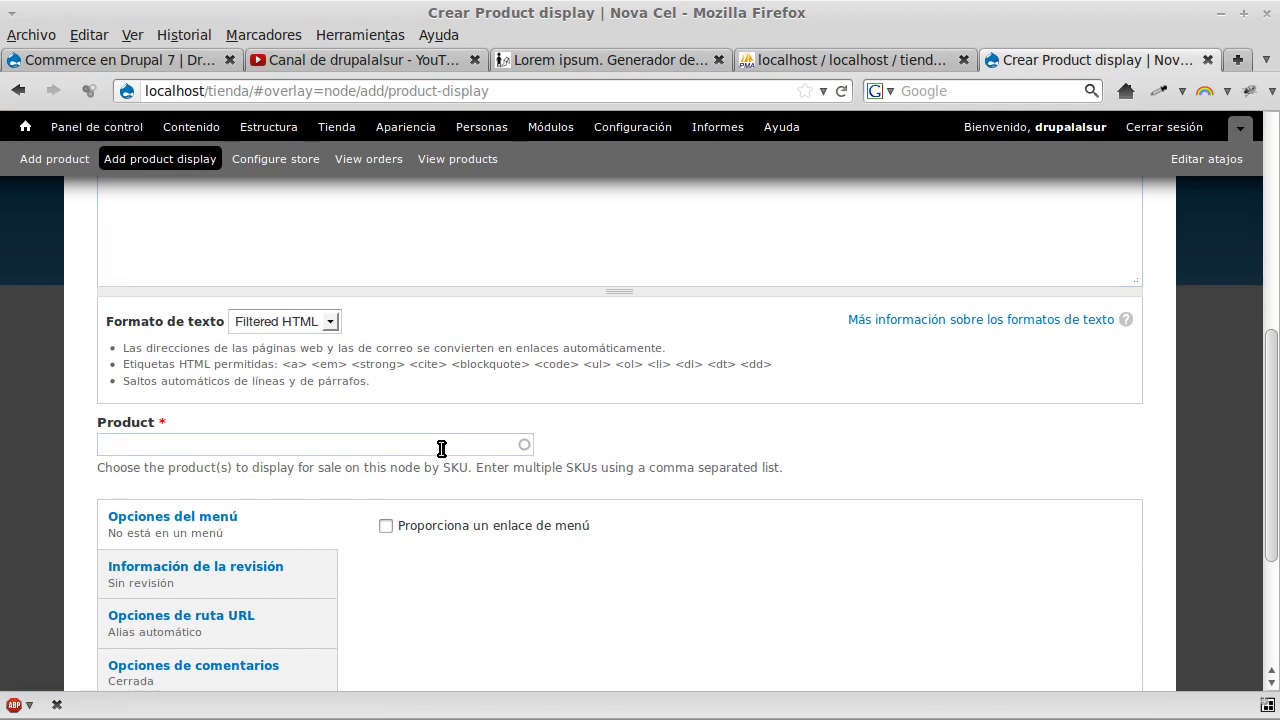
pyautogui.write('1')
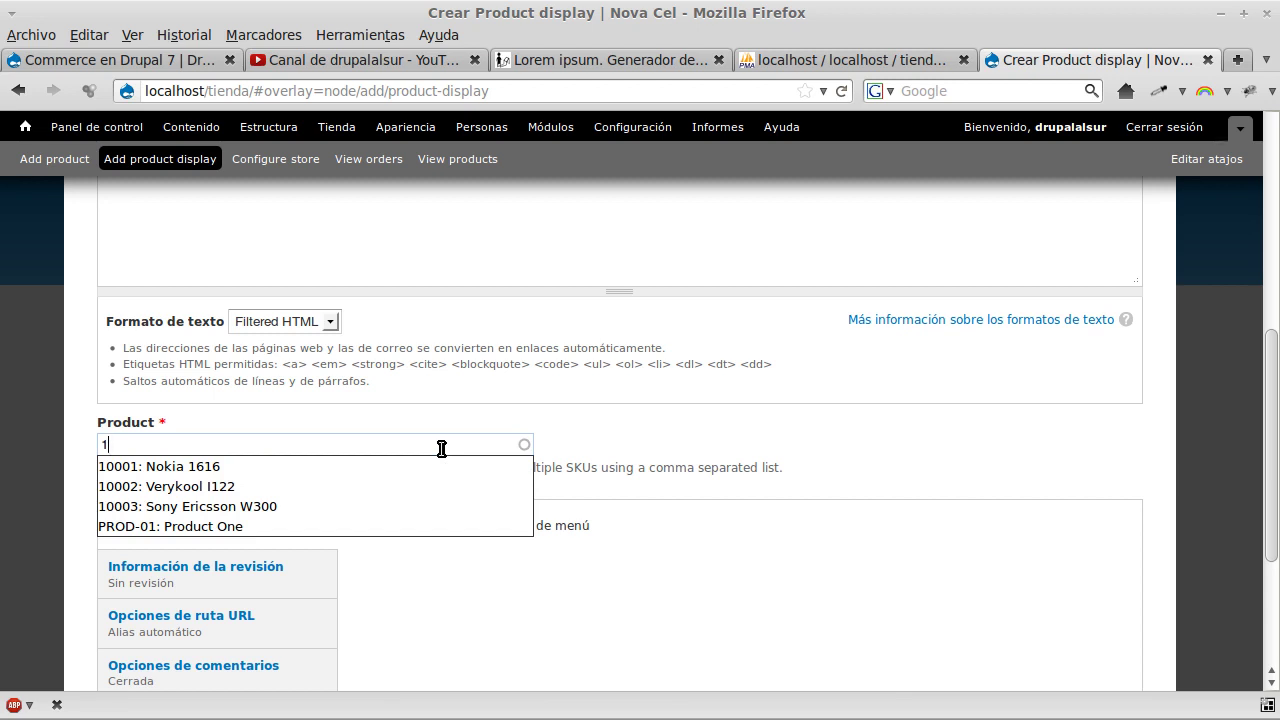
pyautogui.press('Down')
pyautogui.press('Down')
pyautogui.press('Down')
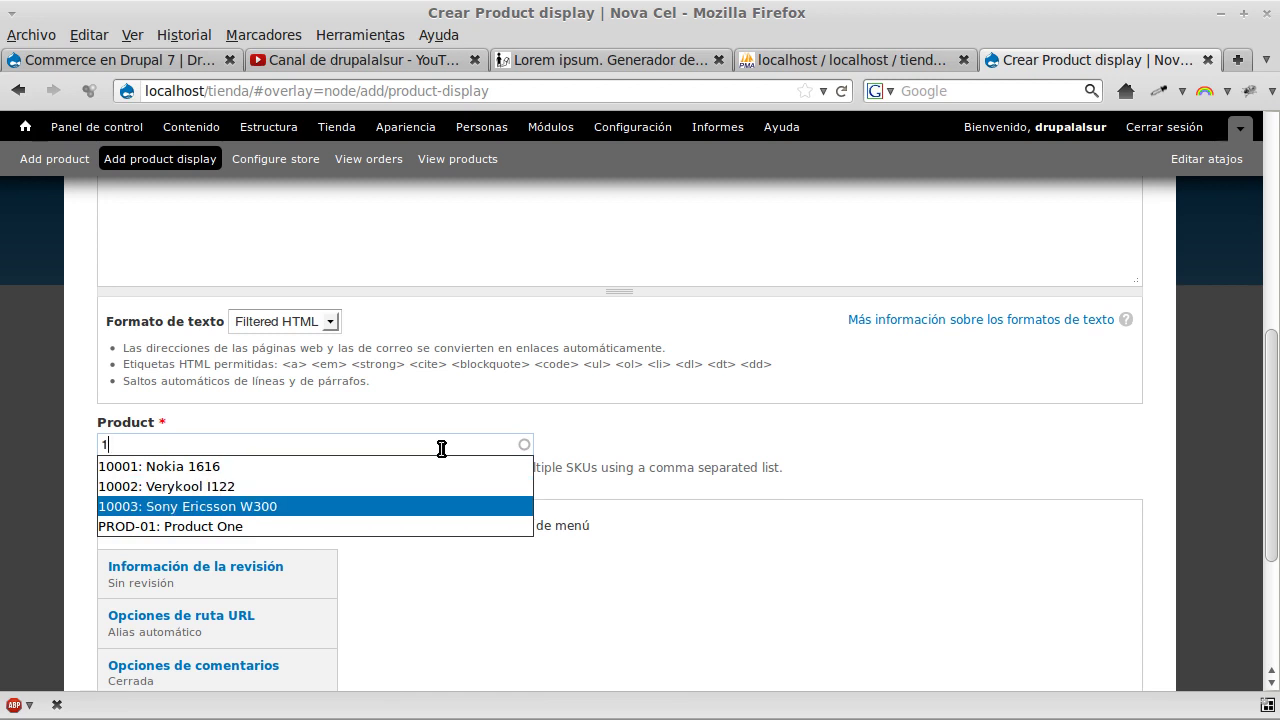
pyautogui.press('Return')
pyautogui.scroll(-5, 441, 448)
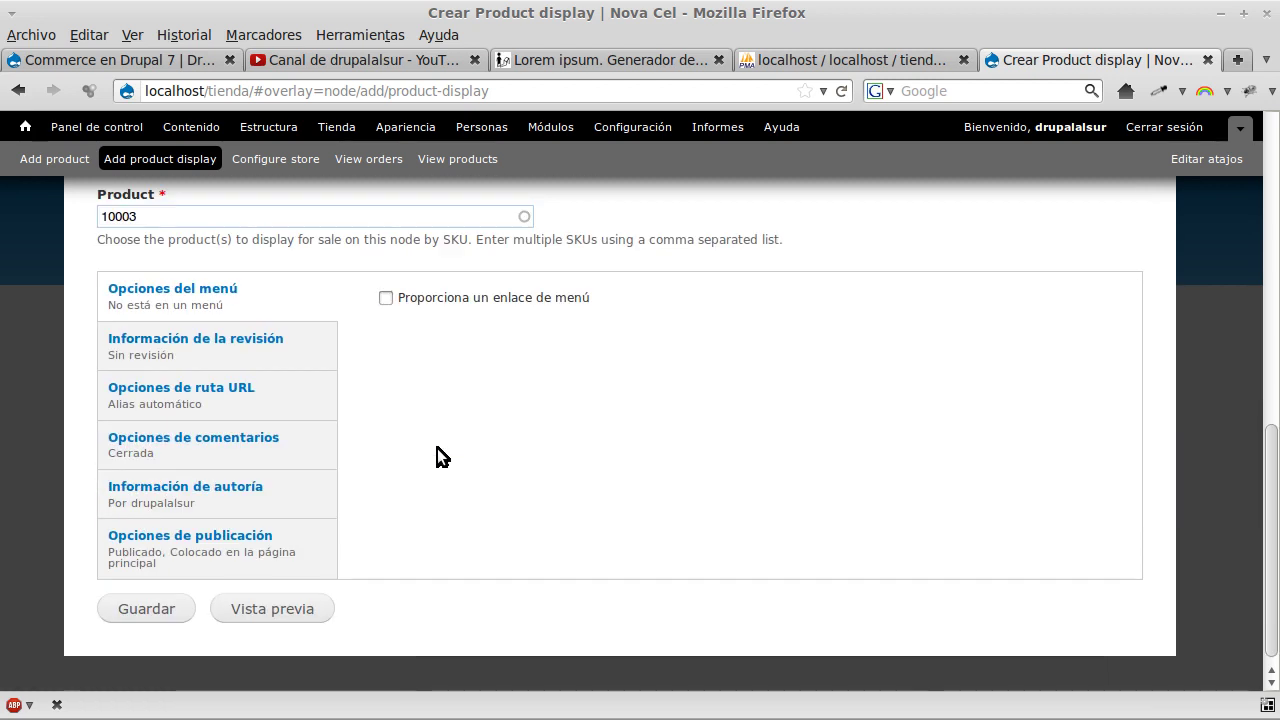
pyautogui.click(163, 612)
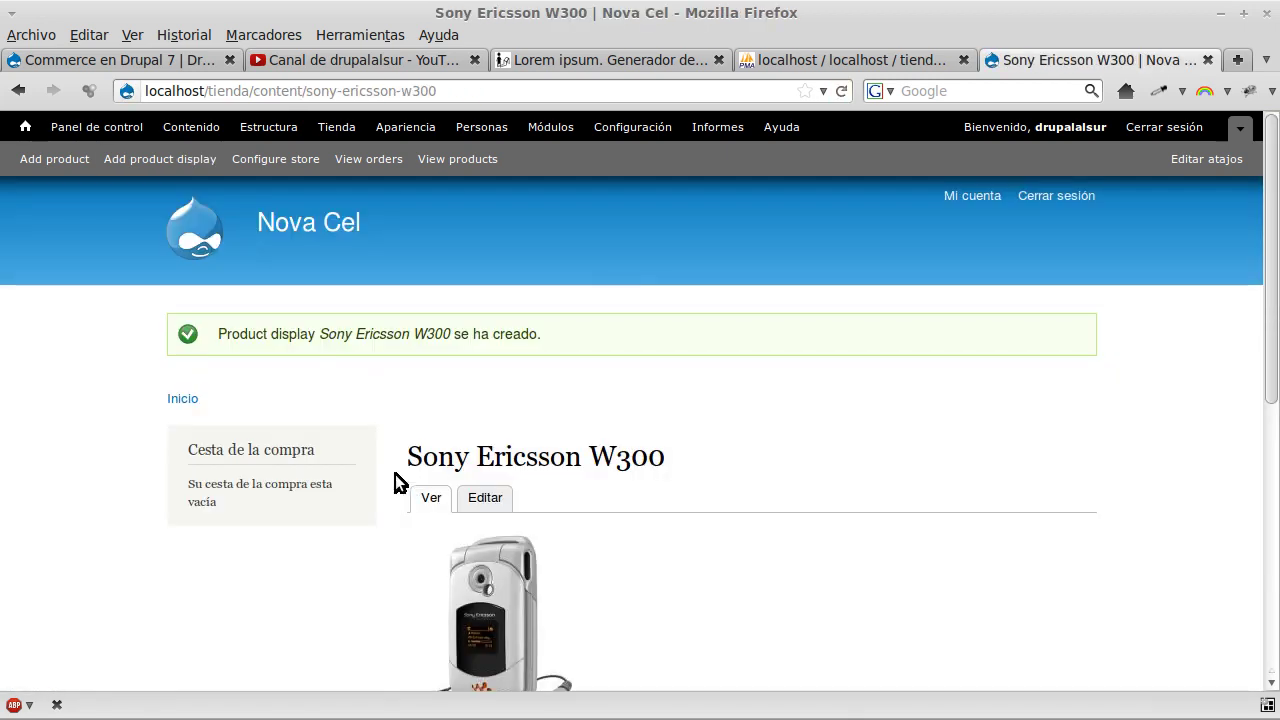
# Examine the new Sony Ericsson W300 page and its teaser on the store's front page
pyautogui.scroll(-6, 392, 474)
pyautogui.scroll(2, 372, 481)
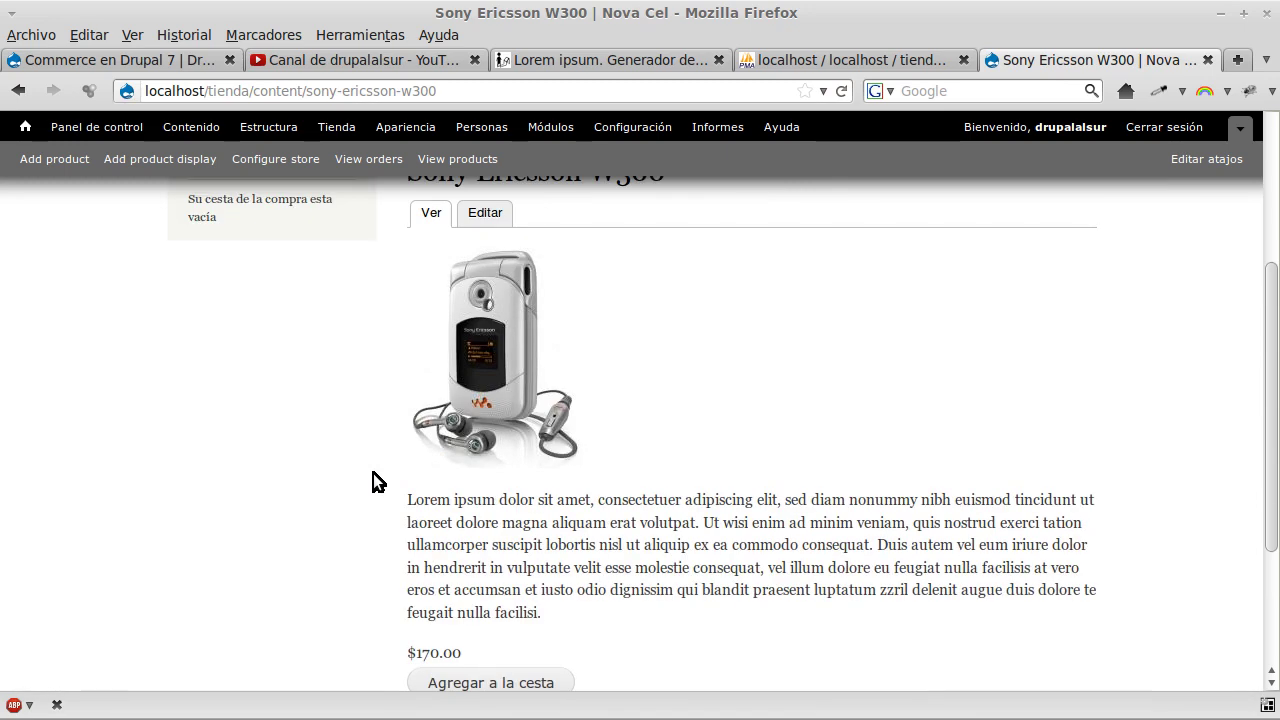
pyautogui.scroll(2, 372, 481)
pyautogui.scroll(2, 372, 481)
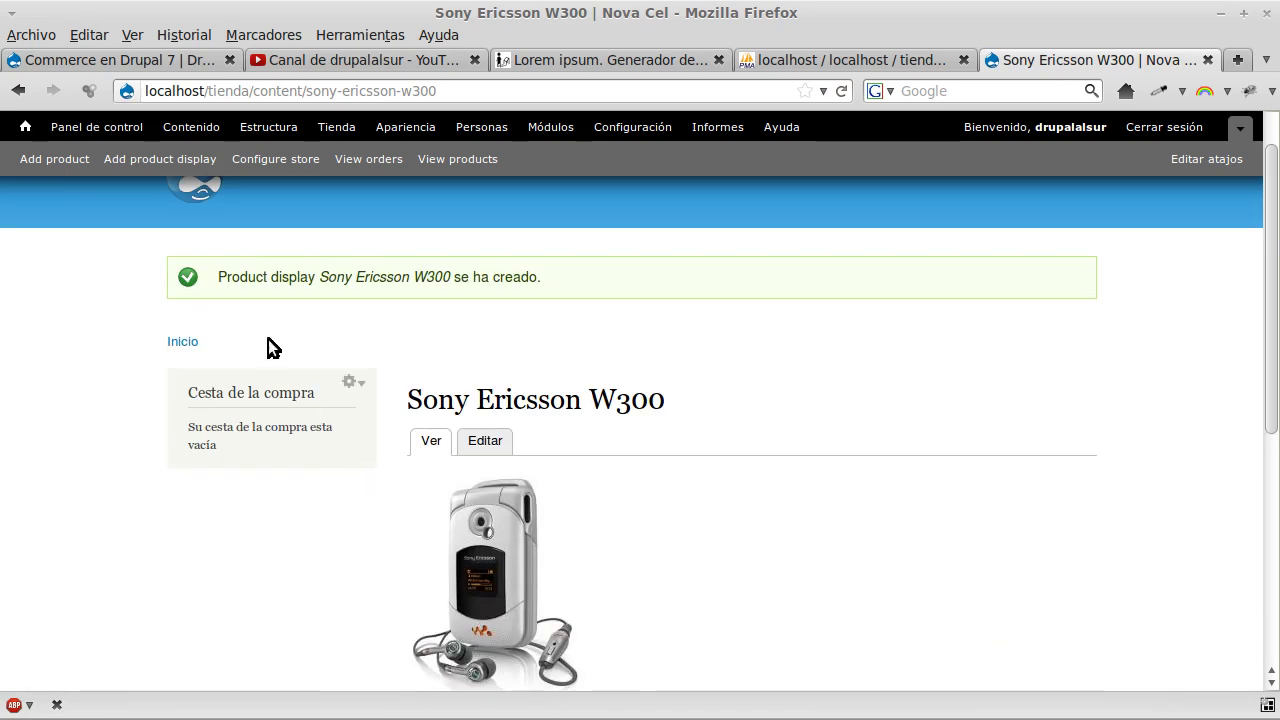
pyautogui.click(25, 127)
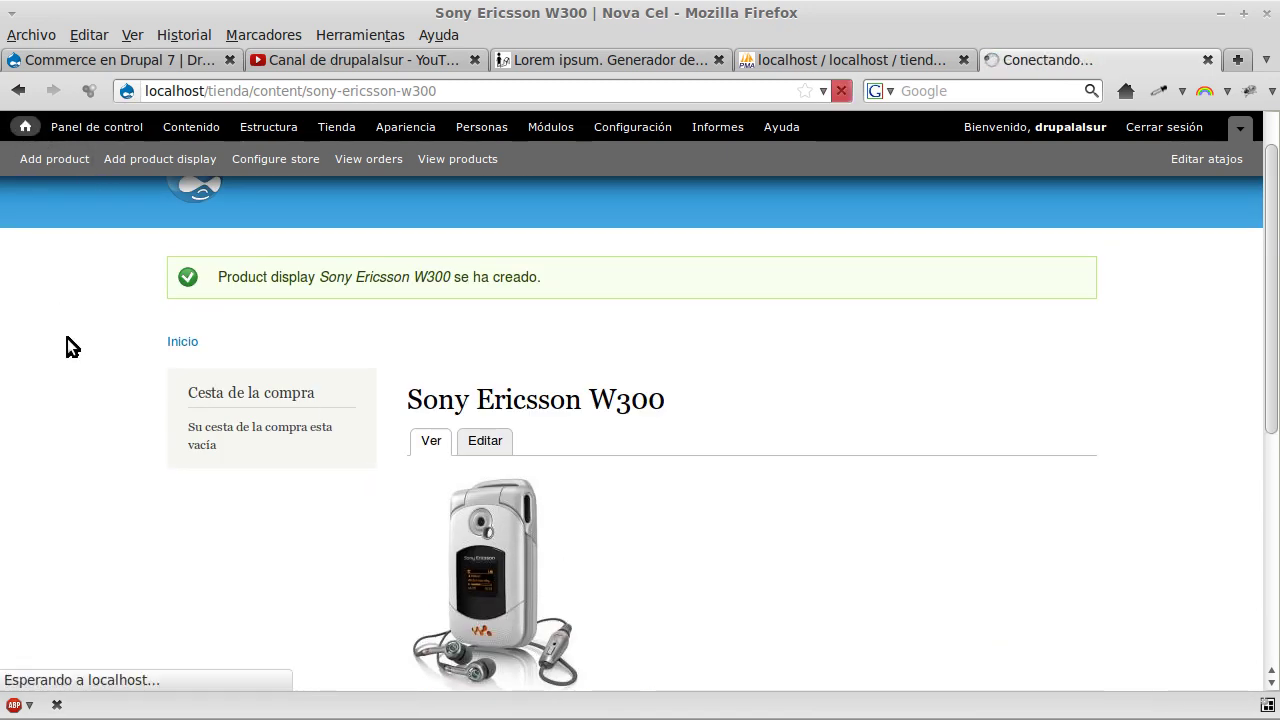
pyautogui.scroll(-1, 141, 407)
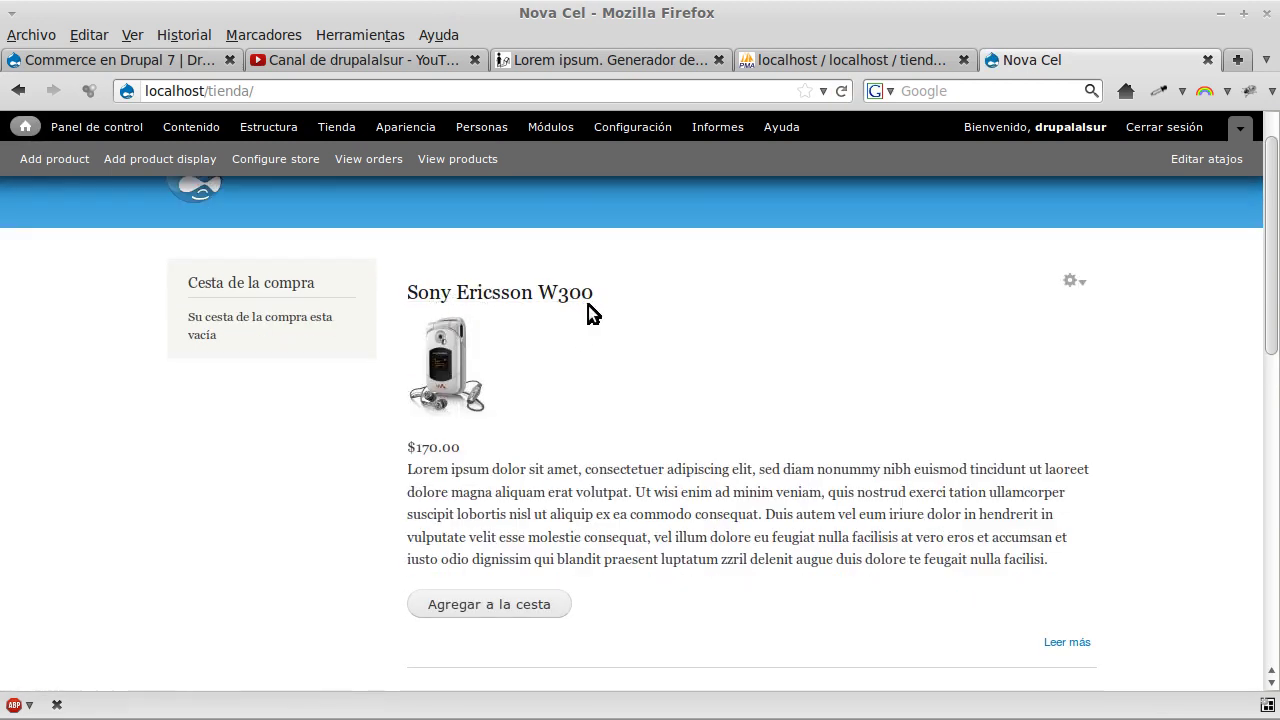
# Open the Sony Ericsson W300 page from its teaser image and review the picture, description, price and cart option
pyautogui.click(443, 367)
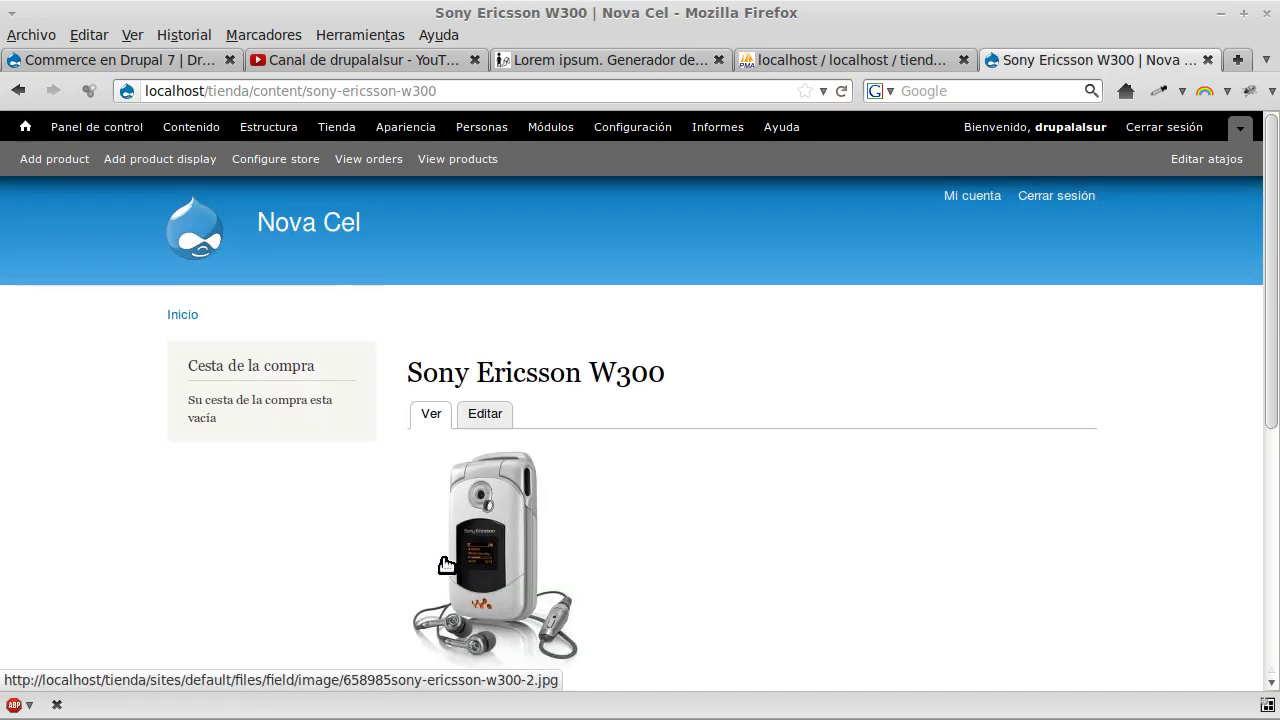
pyautogui.scroll(-4, 445, 558)
pyautogui.scroll(-2, 445, 558)
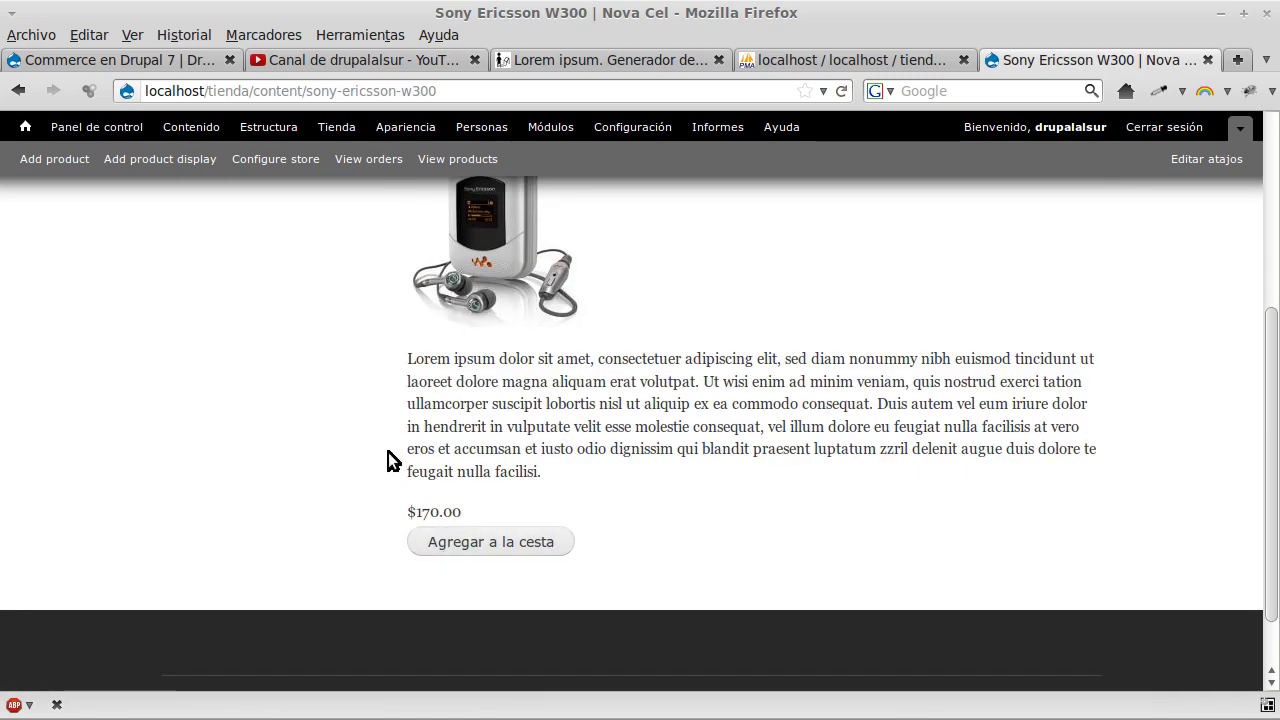
pyautogui.scroll(1, 388, 458)
pyautogui.scroll(2, 384, 456)
pyautogui.scroll(-1, 388, 461)
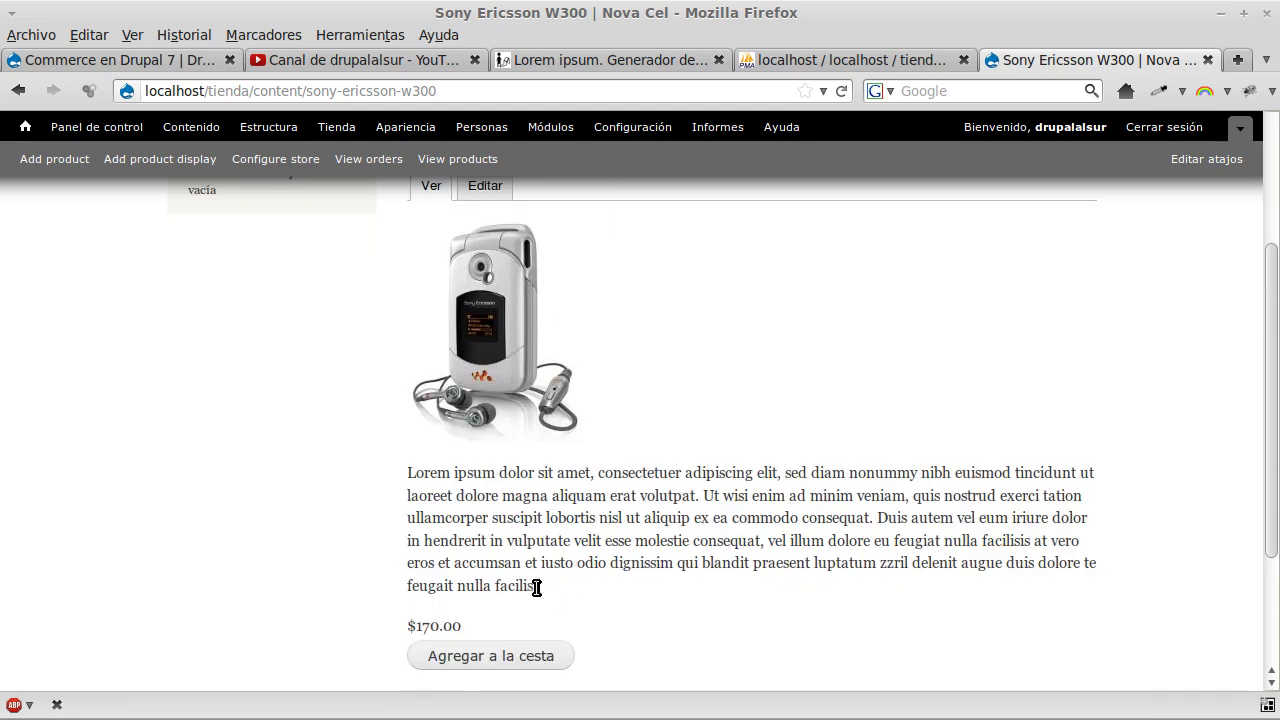
pyautogui.scroll(-3, 394, 514)
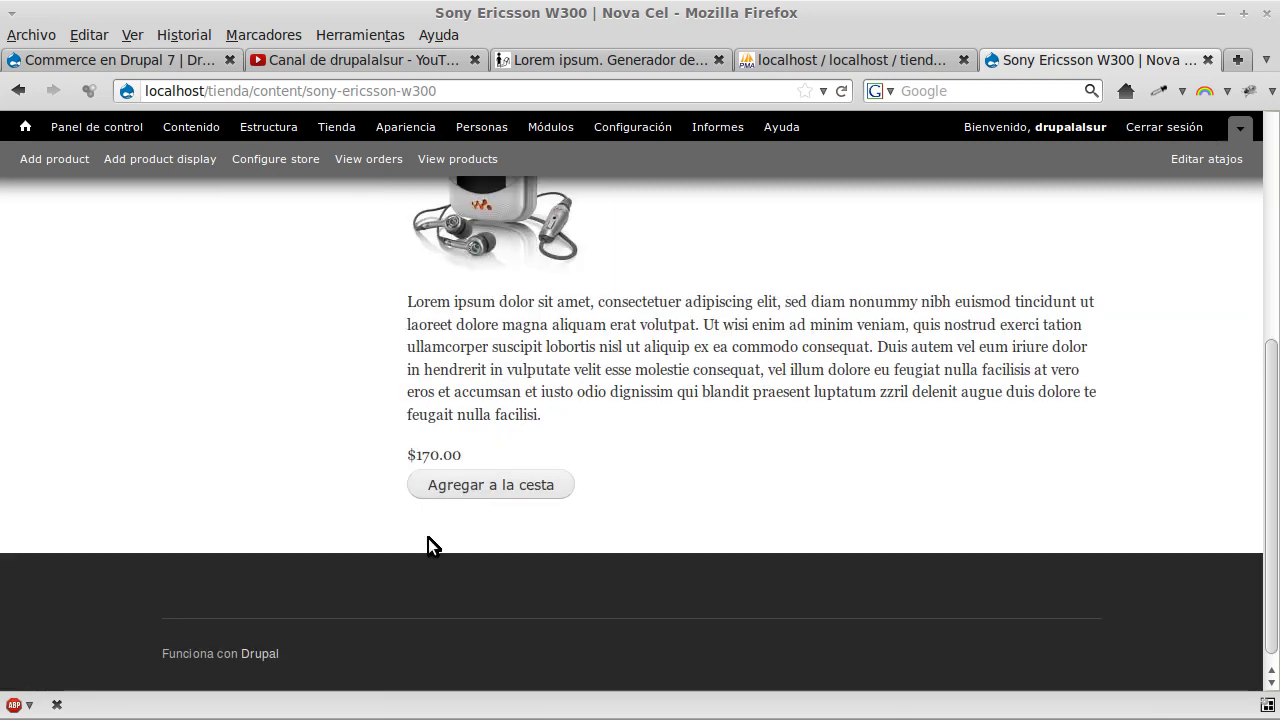
pyautogui.scroll(6, 364, 403)
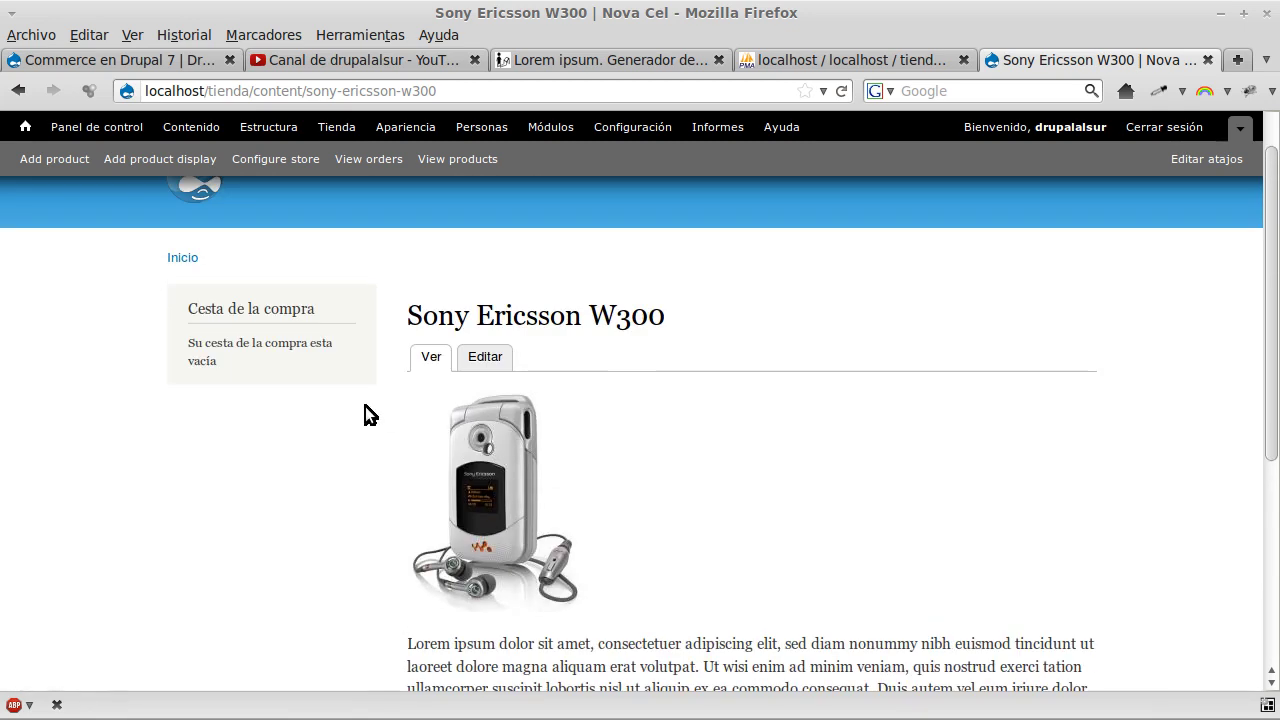
# Start another product display titled "Nokia 1616" and paste the copied lorem ipsum paragraph as its body
pyautogui.click(128, 160)
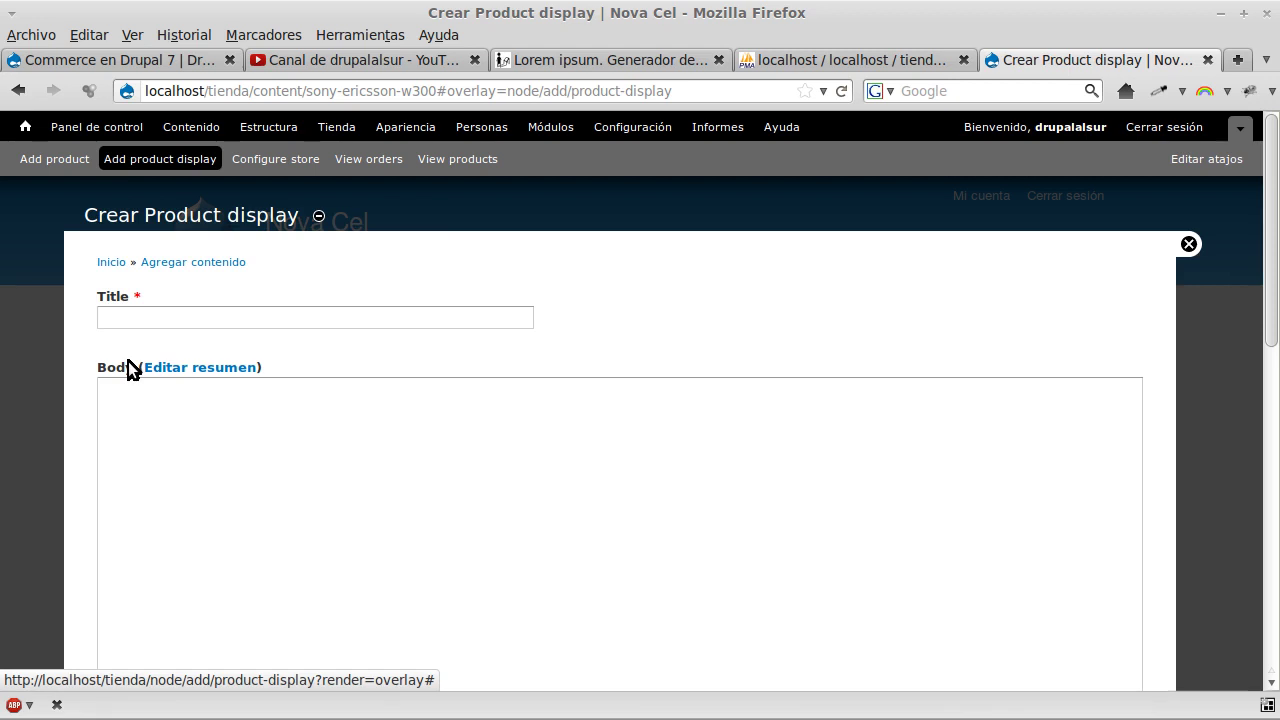
pyautogui.click(145, 324)
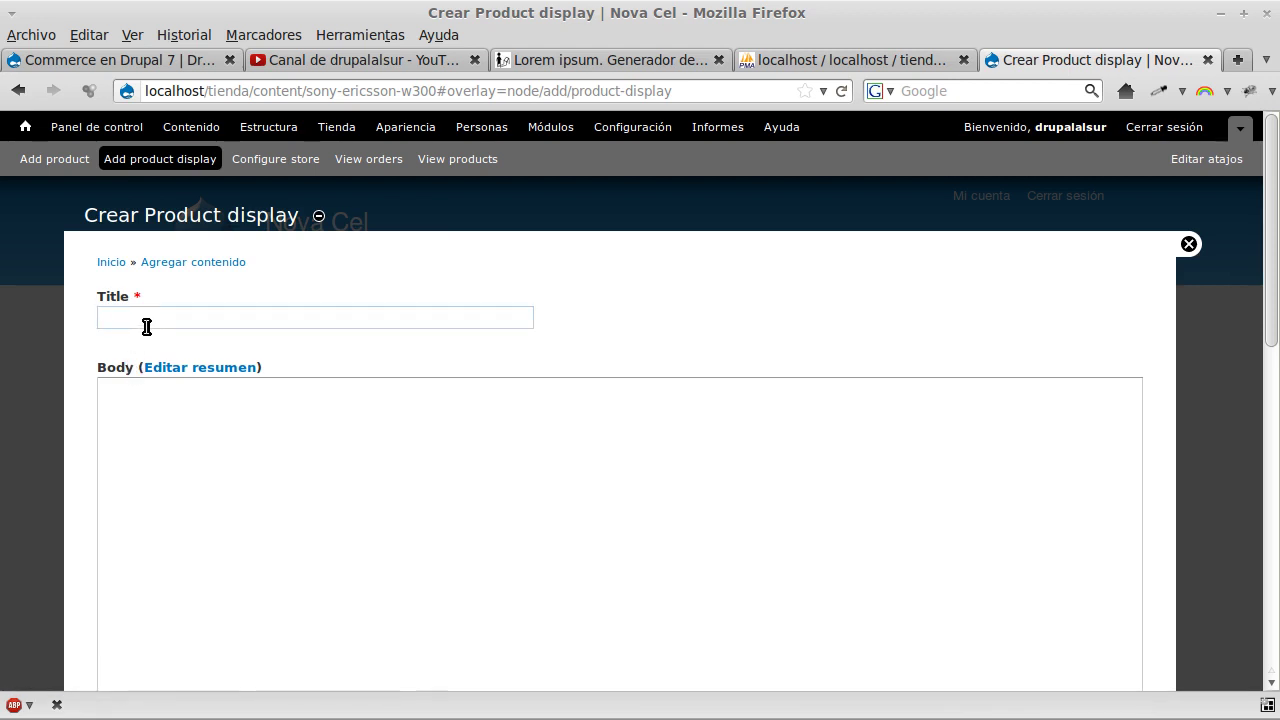
pyautogui.write('no')
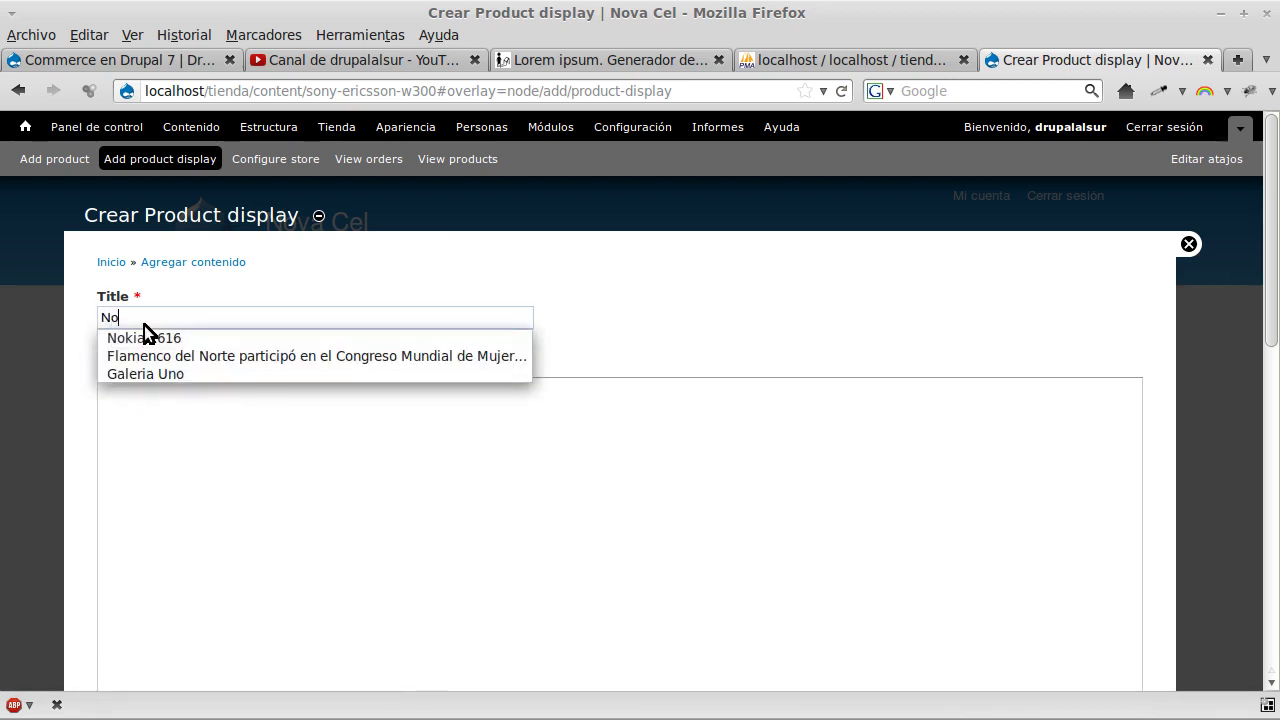
pyautogui.press('Down')
pyautogui.press('Return')
pyautogui.press('Tab')
pyautogui.press('Tab')
pyautogui.hotkey('ctrl', 'v')
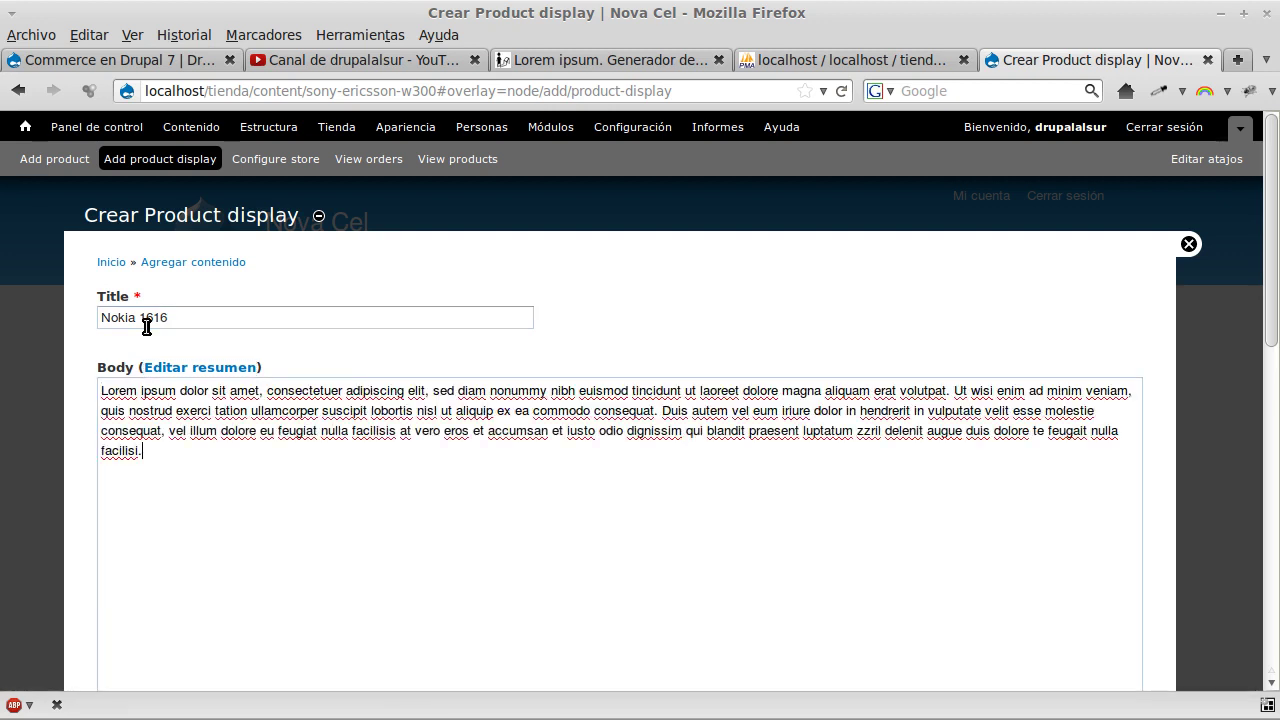
# Link the Nokia 1616 display to product 10001
pyautogui.scroll(-6, 160, 560)
pyautogui.click(165, 550)
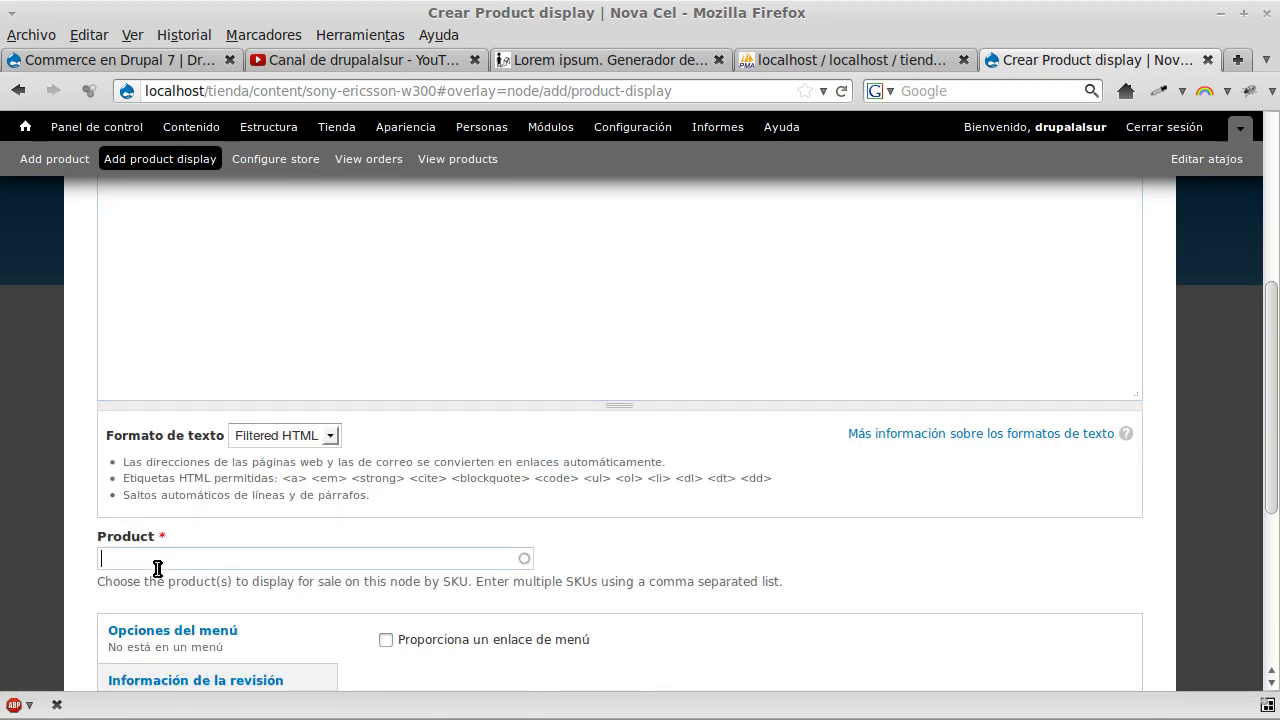
pyautogui.write('100')
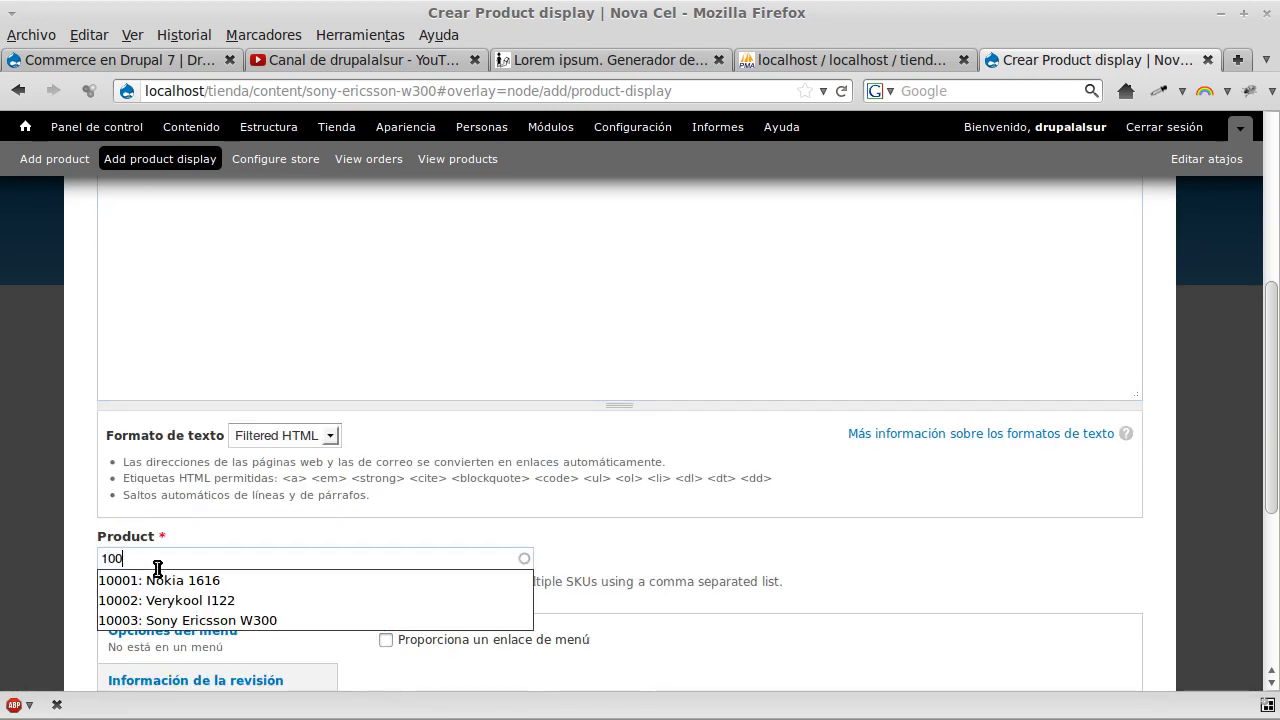
pyautogui.press('Down')
pyautogui.press('Return')
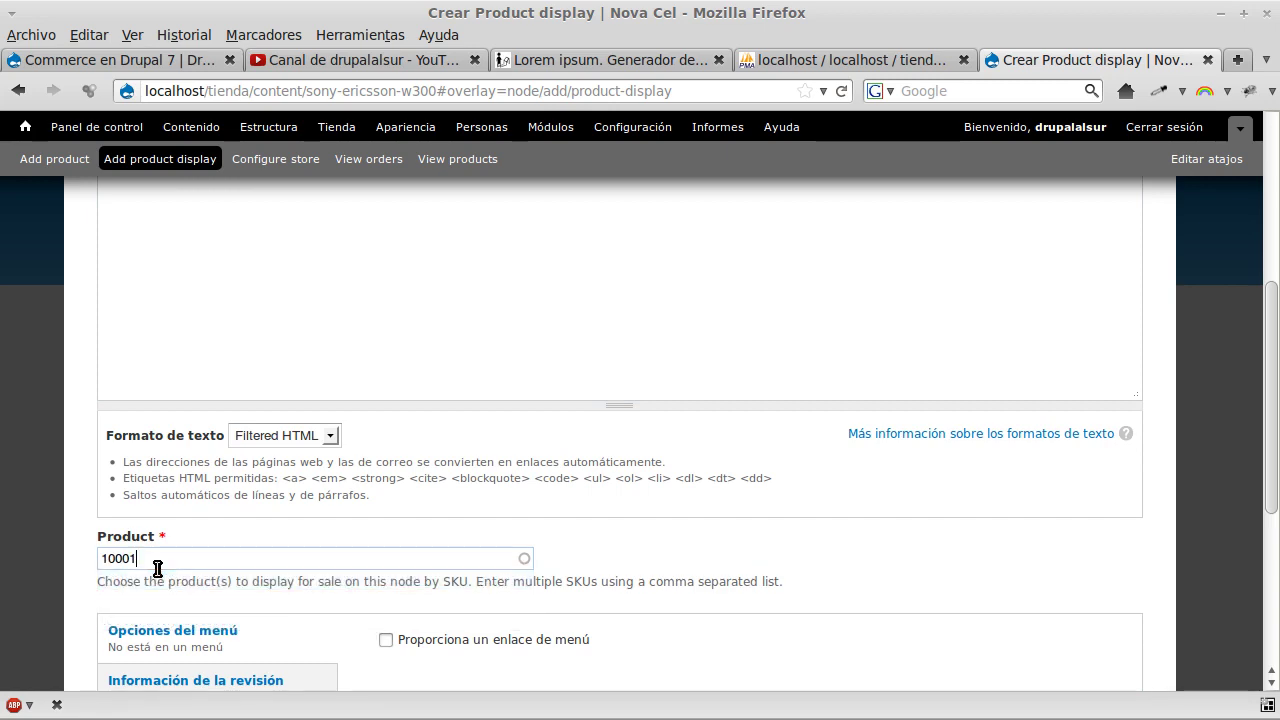
# Save the Nokia 1616 product display and review the picture, description, price and cart option on its page
pyautogui.scroll(-6, 158, 568)
pyautogui.click(168, 594)
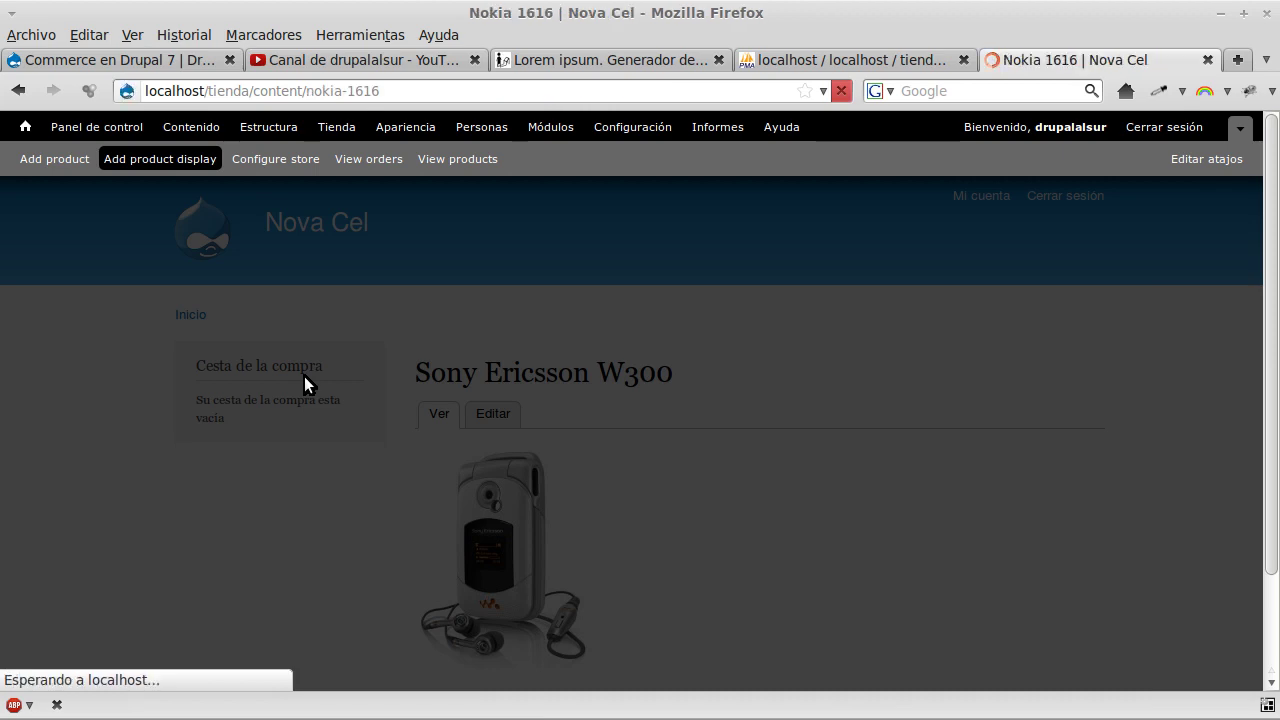
pyautogui.scroll(-5, 304, 378)
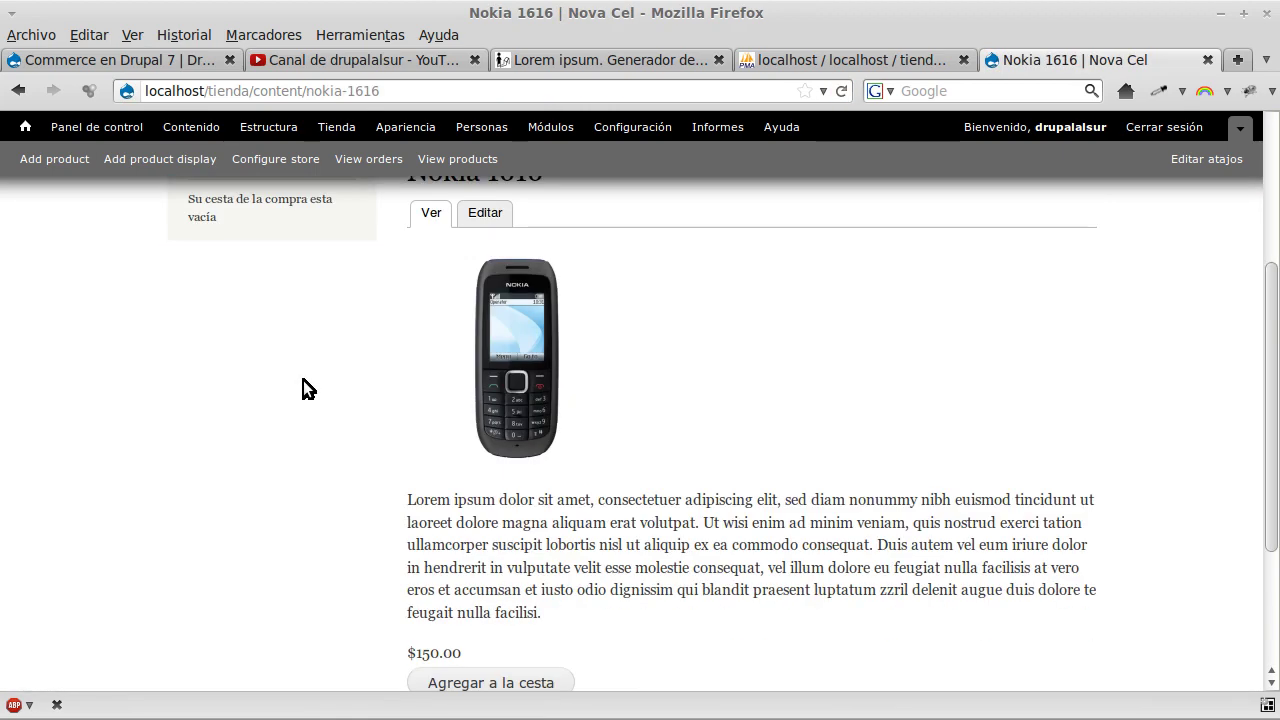
pyautogui.scroll(-3, 386, 443)
pyautogui.scroll(3, 382, 437)
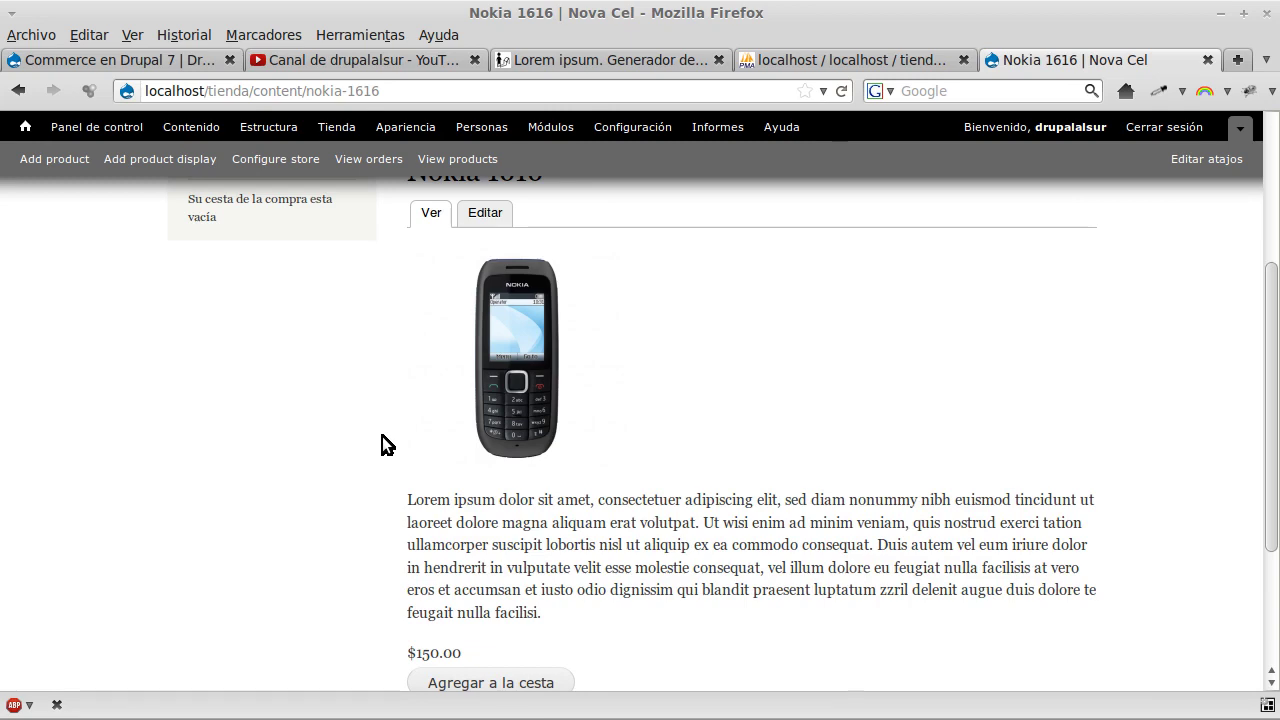
pyautogui.scroll(2, 386, 444)
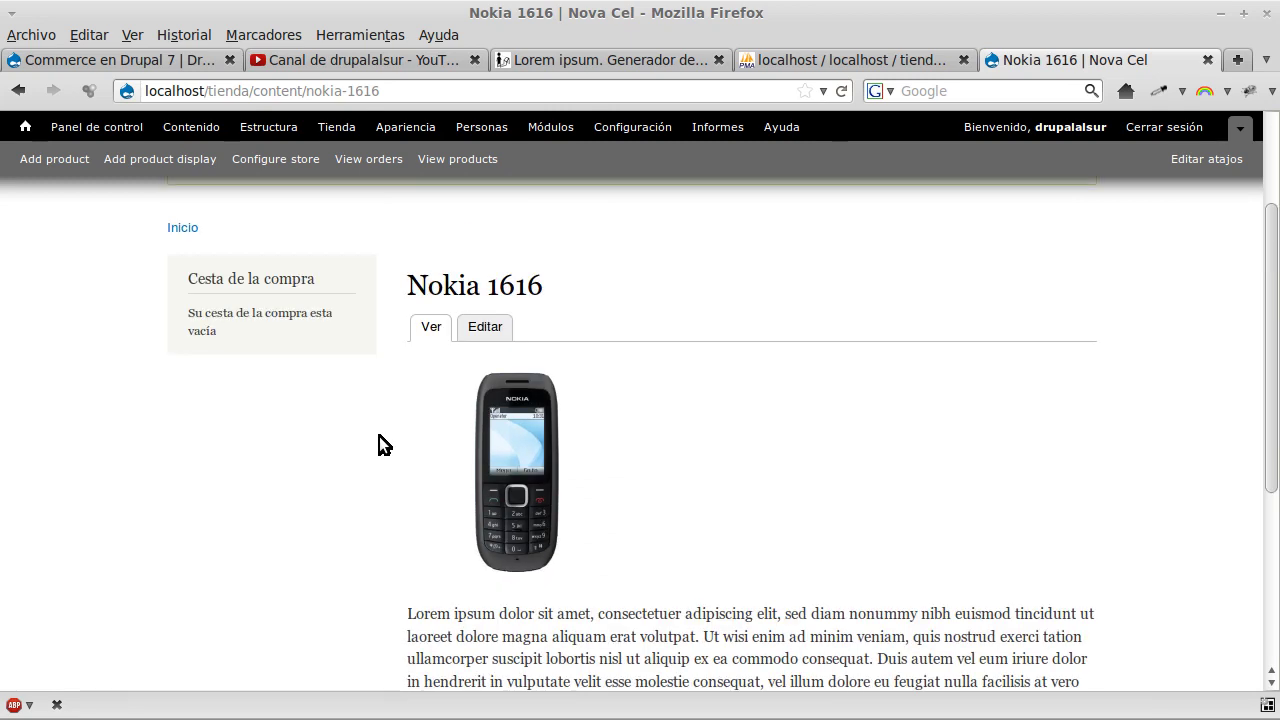
pyautogui.scroll(-2, 379, 436)
pyautogui.scroll(1, 379, 436)
pyautogui.scroll(1, 379, 436)
pyautogui.scroll(3, 280, 410)
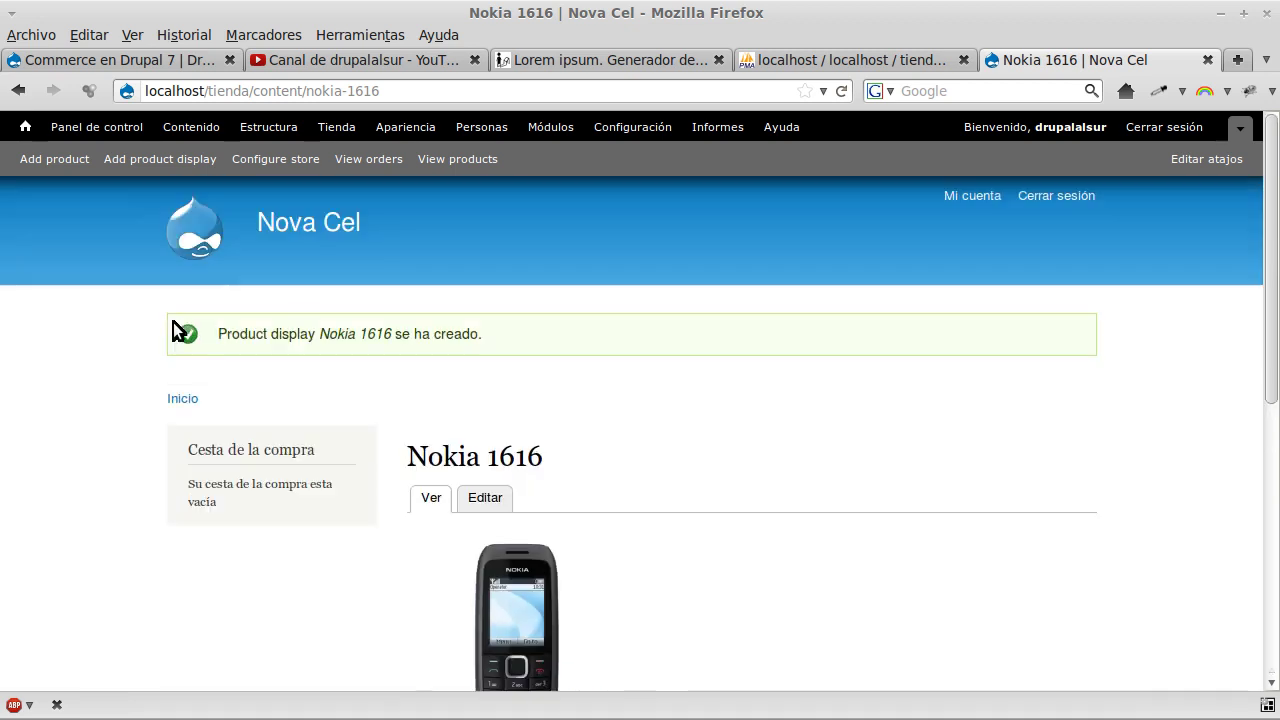
# Open the store's front page and examine the Nokia 1616 and Sony Ericsson W300 teasers
pyautogui.click(190, 241)
pyautogui.scroll(-2, 105, 445)
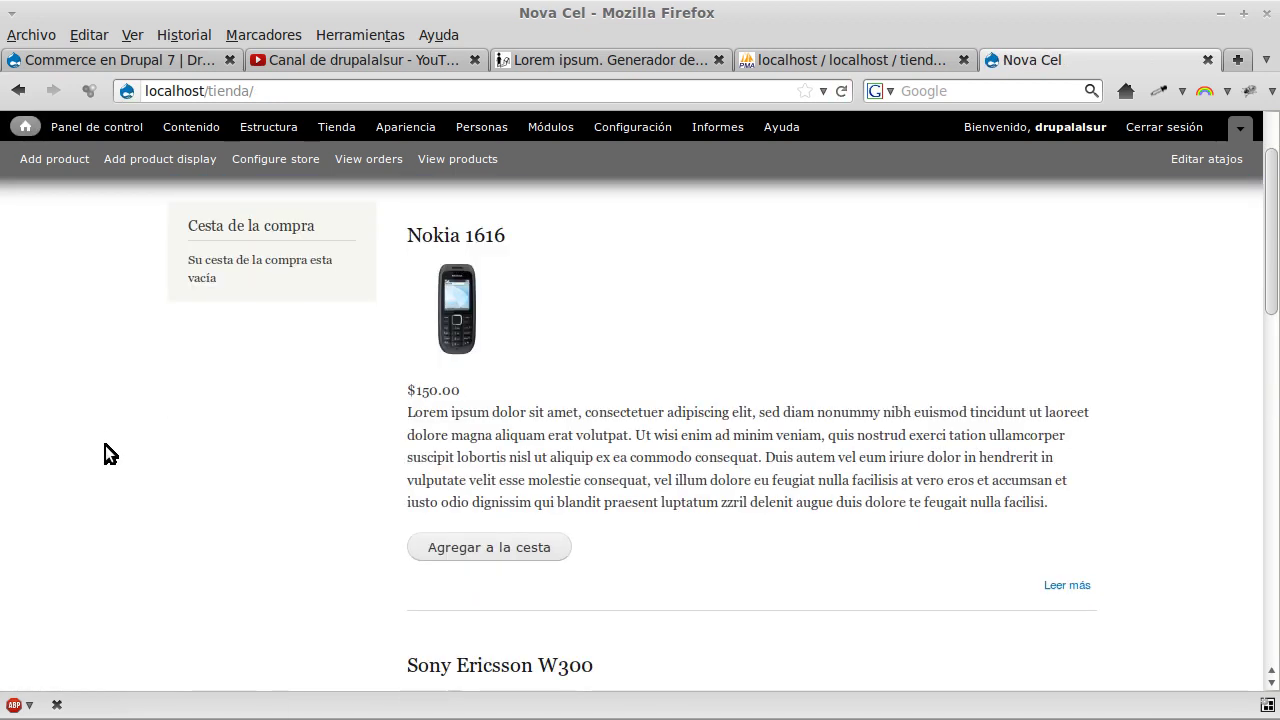
pyautogui.scroll(-6, 562, 295)
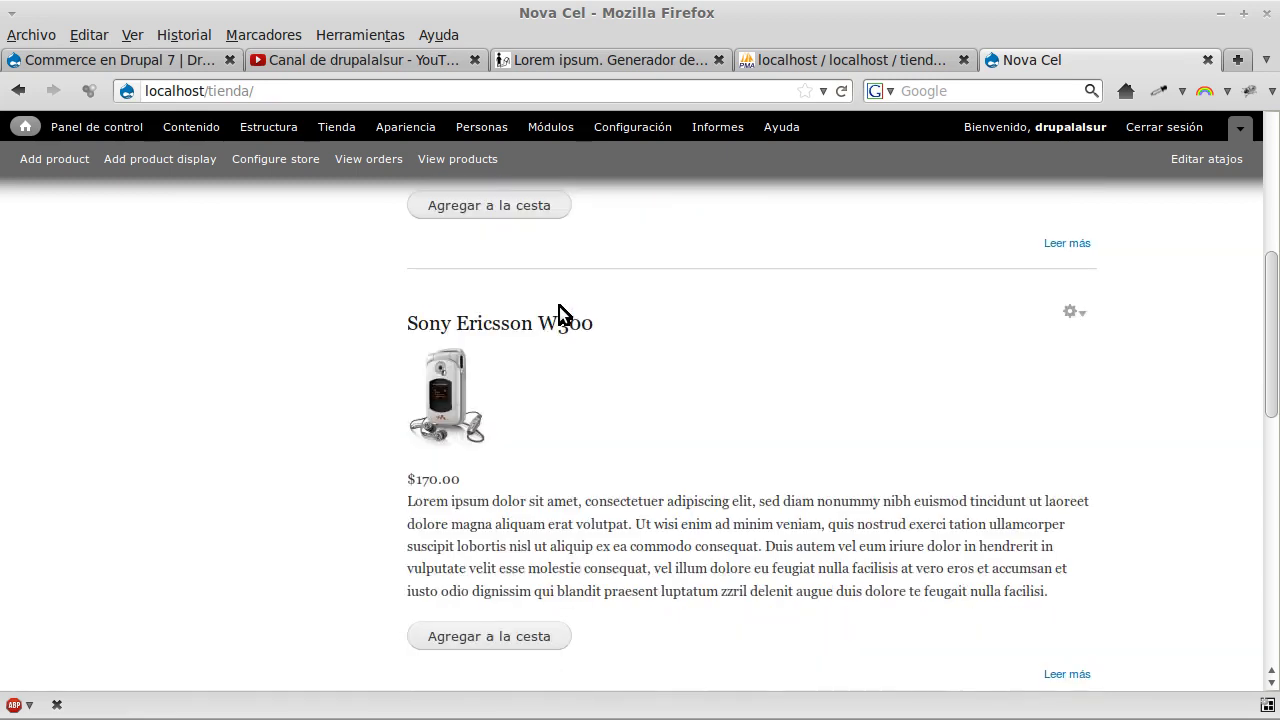
pyautogui.scroll(8, 541, 341)
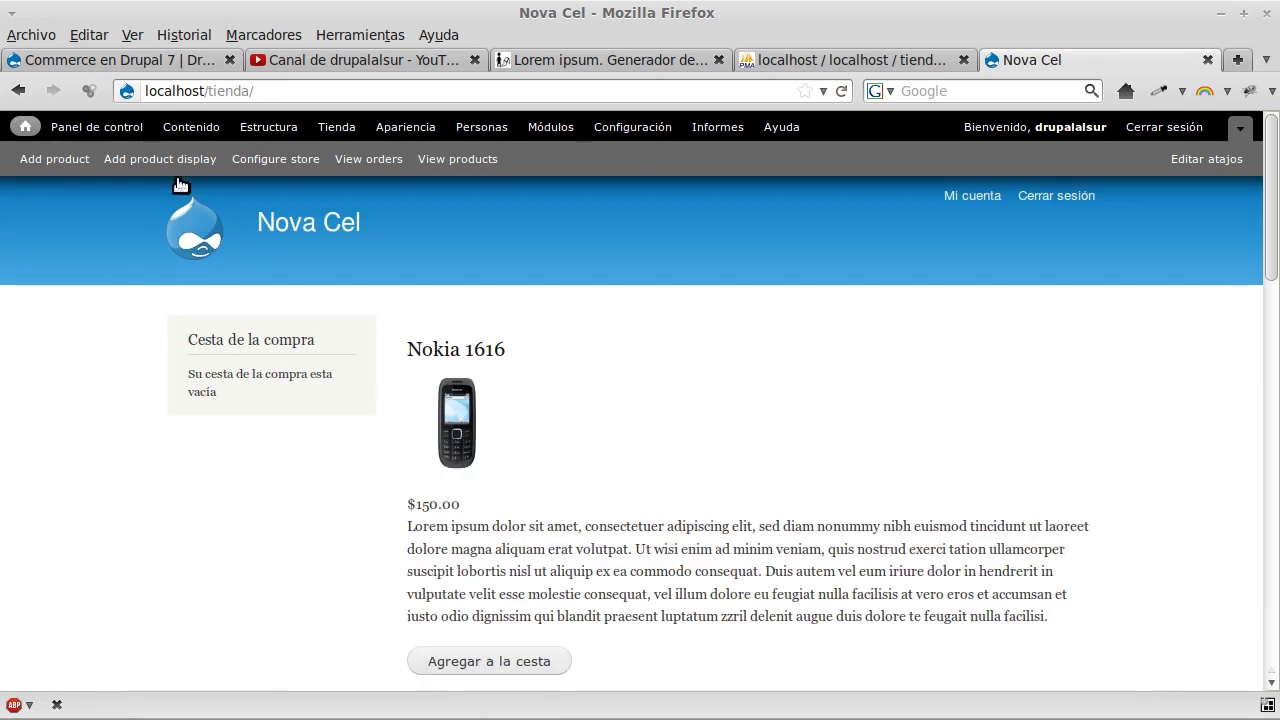
# Start another product display titled "Verykool I122" and paste the copied lorem ipsum paragraph as its body
pyautogui.click(176, 160)
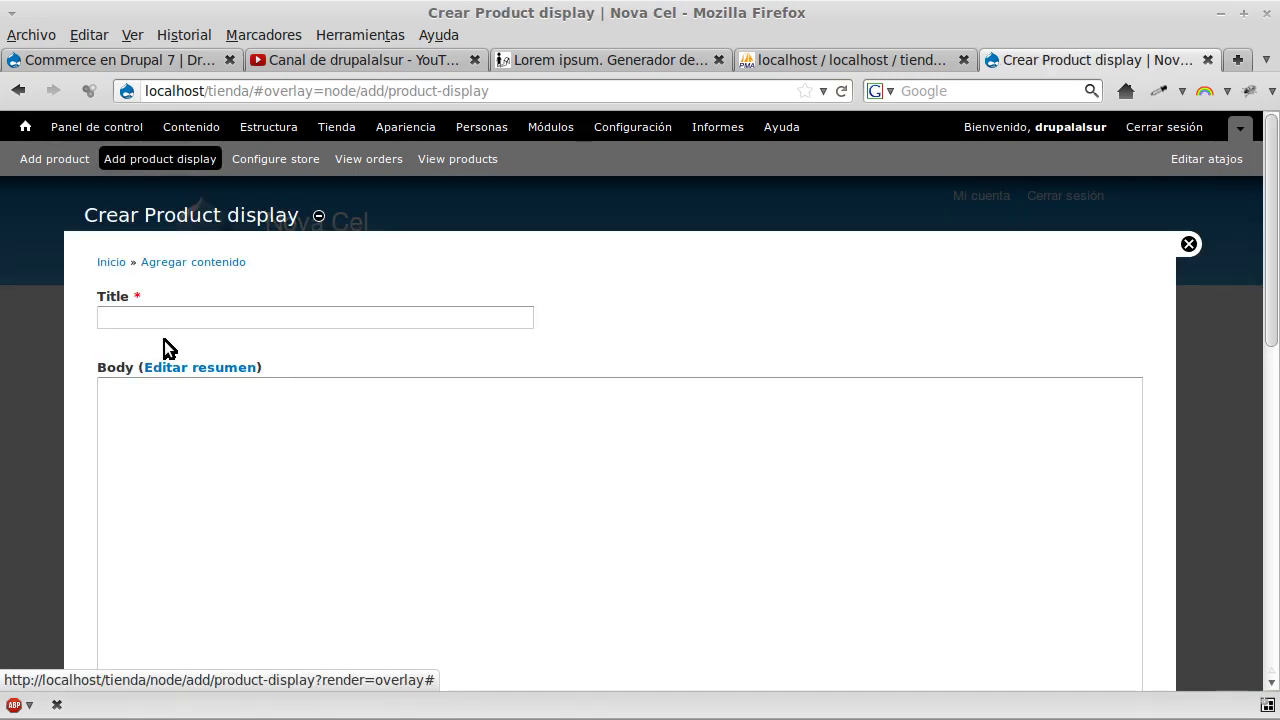
pyautogui.click(173, 325)
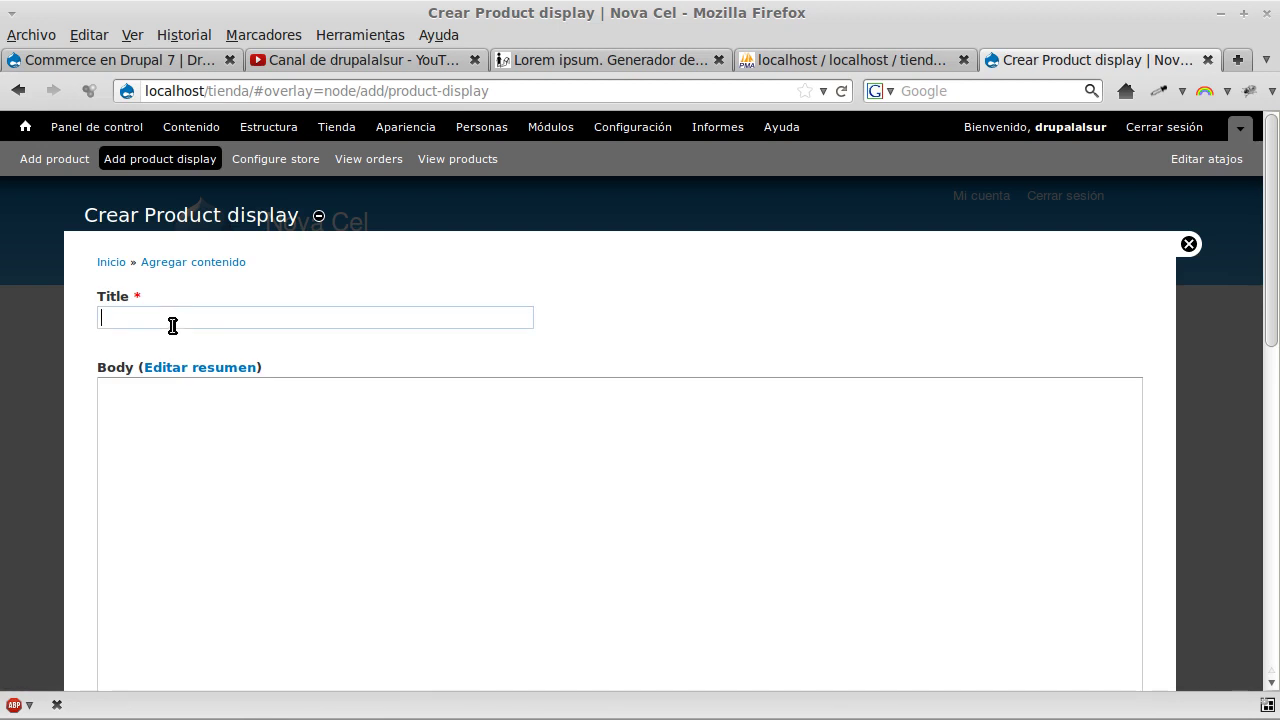
pyautogui.write('Ve')
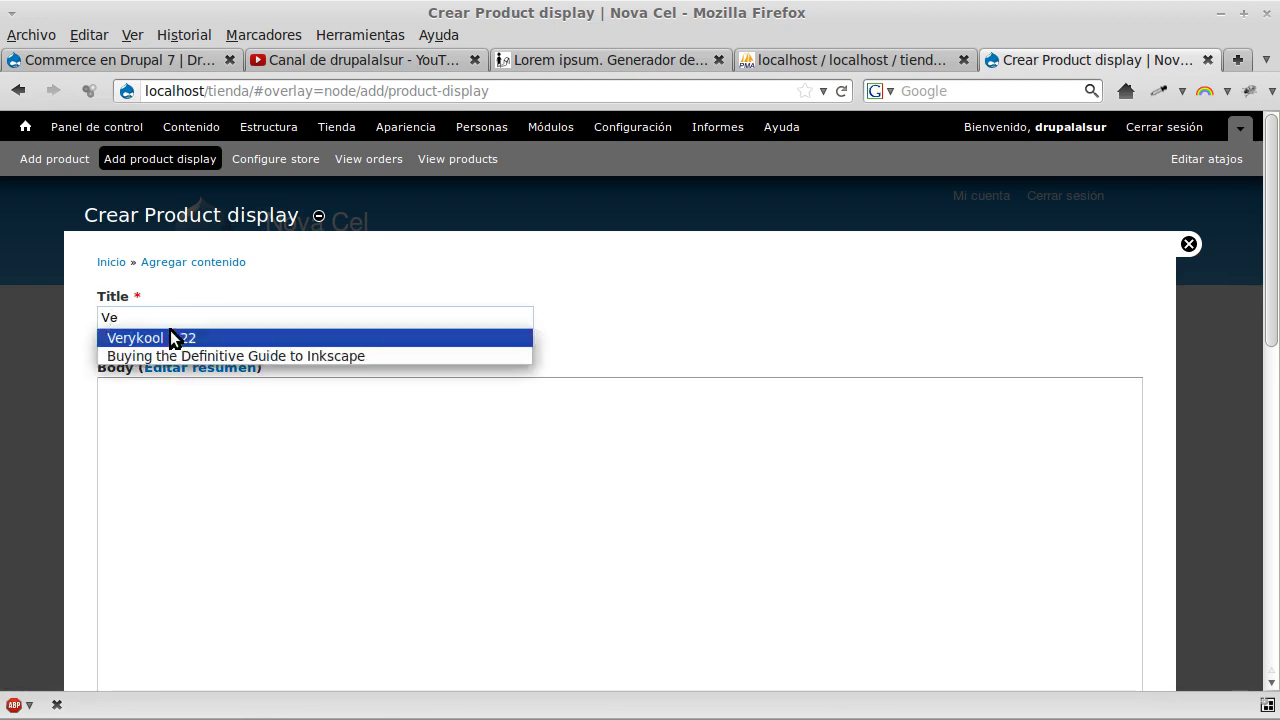
pyautogui.click(170, 338)
pyautogui.click(172, 480)
pyautogui.write('Lorem ipsum dolor sit amet, consectetuer adipiscing elit, sed diam nonummy nibh euismod tincidunt ut laoreet dolore magna aliquam erat volutpat. Ut wisi enim ad minim veniam, quis nostrud exerci tation ullamcorper suscipit lobortis nisl ut aliquip ex ea commodo consequat. Duis autem vel eum iriure dolor in hendrerit in vulputate velit esse molestie consequat, vel illum dolore eu feugiat nulla facilisis at vero eros et accumsan et iusto odio dignissim qui blandit praesent luptatum zzril delenit augue duis dolore te feugait nulla facilisi.')
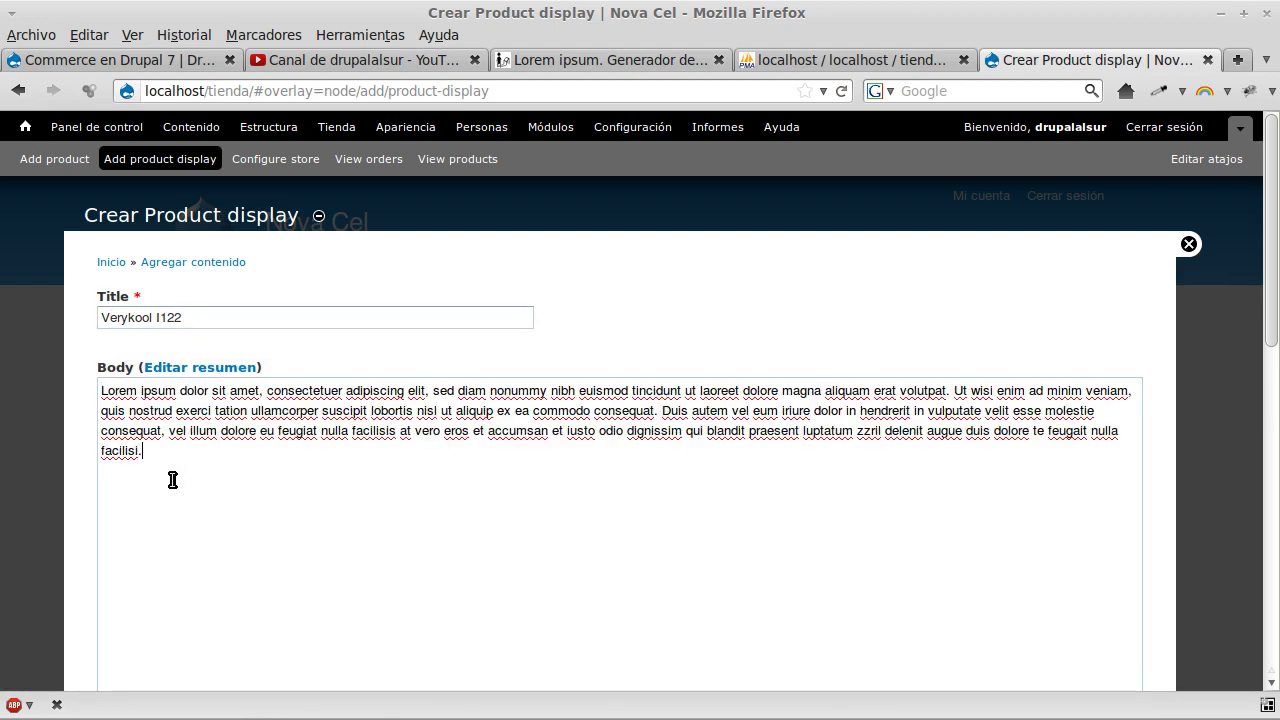
# Link the Verykool I122 display to product 10002
pyautogui.scroll(-8, 171, 490)
pyautogui.click(170, 388)
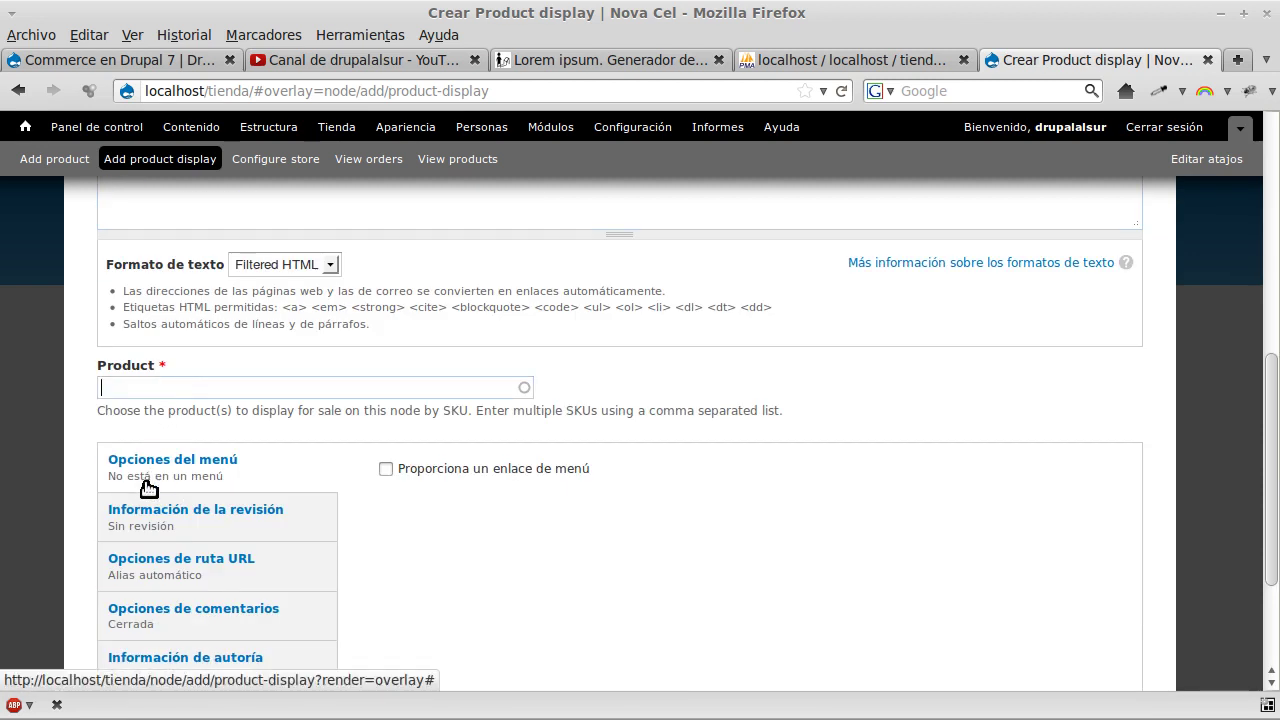
pyautogui.write('100')
pyautogui.press('Down')
pyautogui.press('Down')
pyautogui.press('Return')
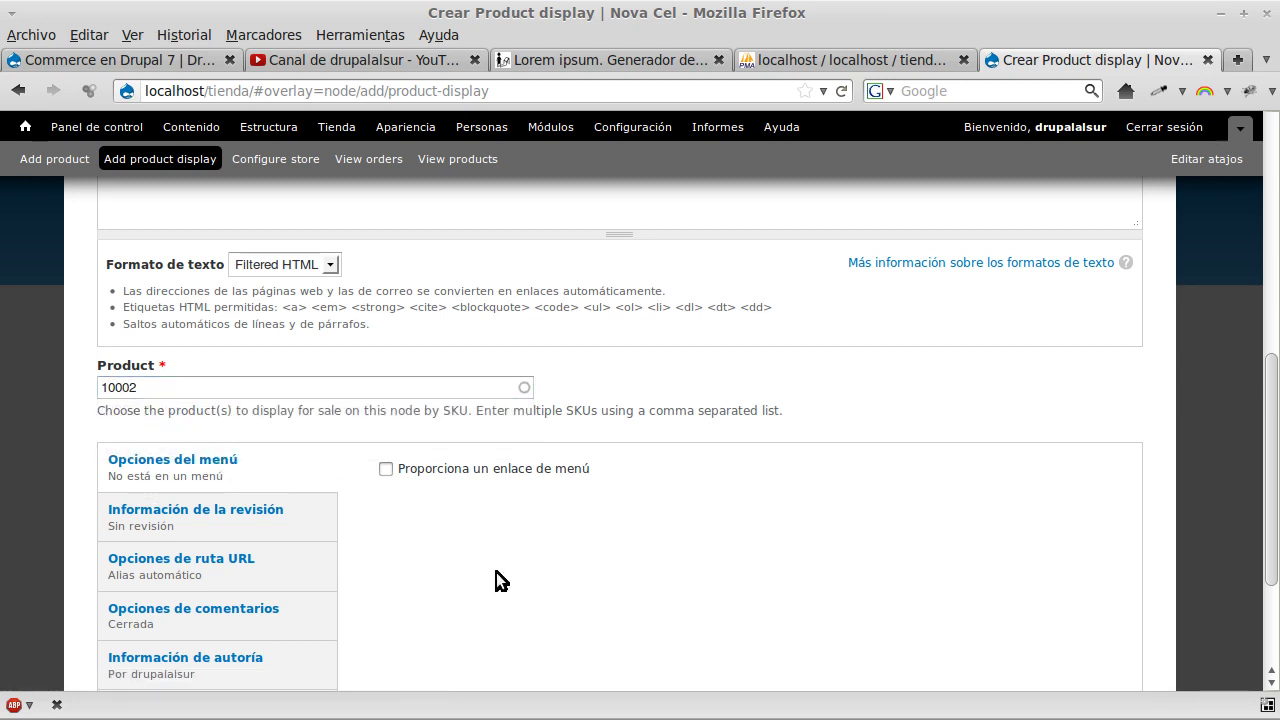
# Review the revision, comment, authorship and publishing options of the Verykool I122 display
pyautogui.scroll(-3, 496, 572)
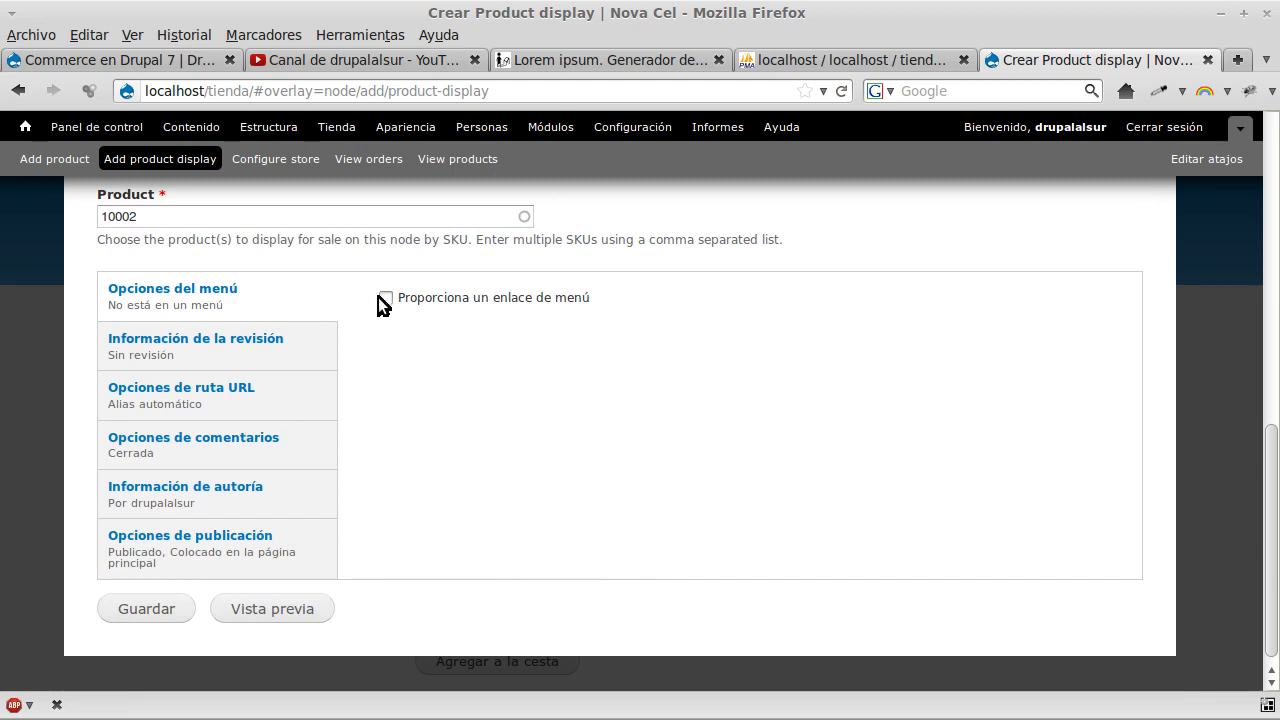
pyautogui.click(286, 355)
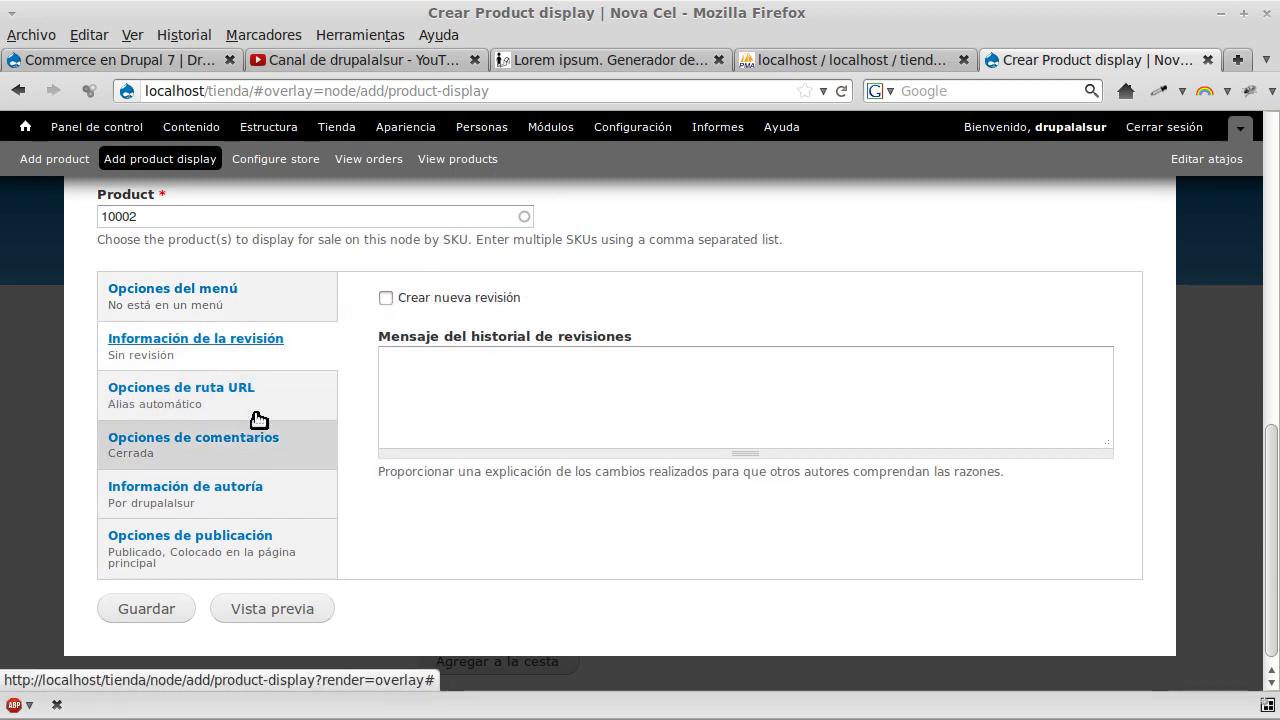
pyautogui.click(257, 462)
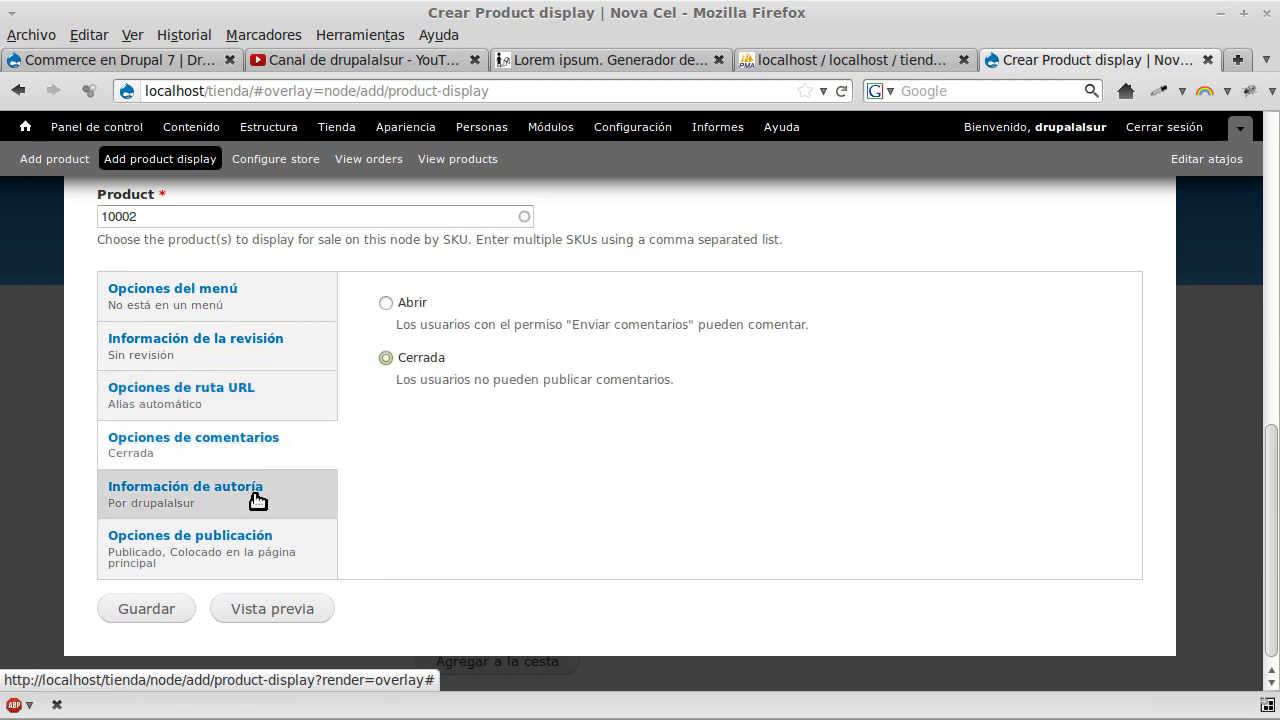
pyautogui.click(257, 500)
pyautogui.click(251, 540)
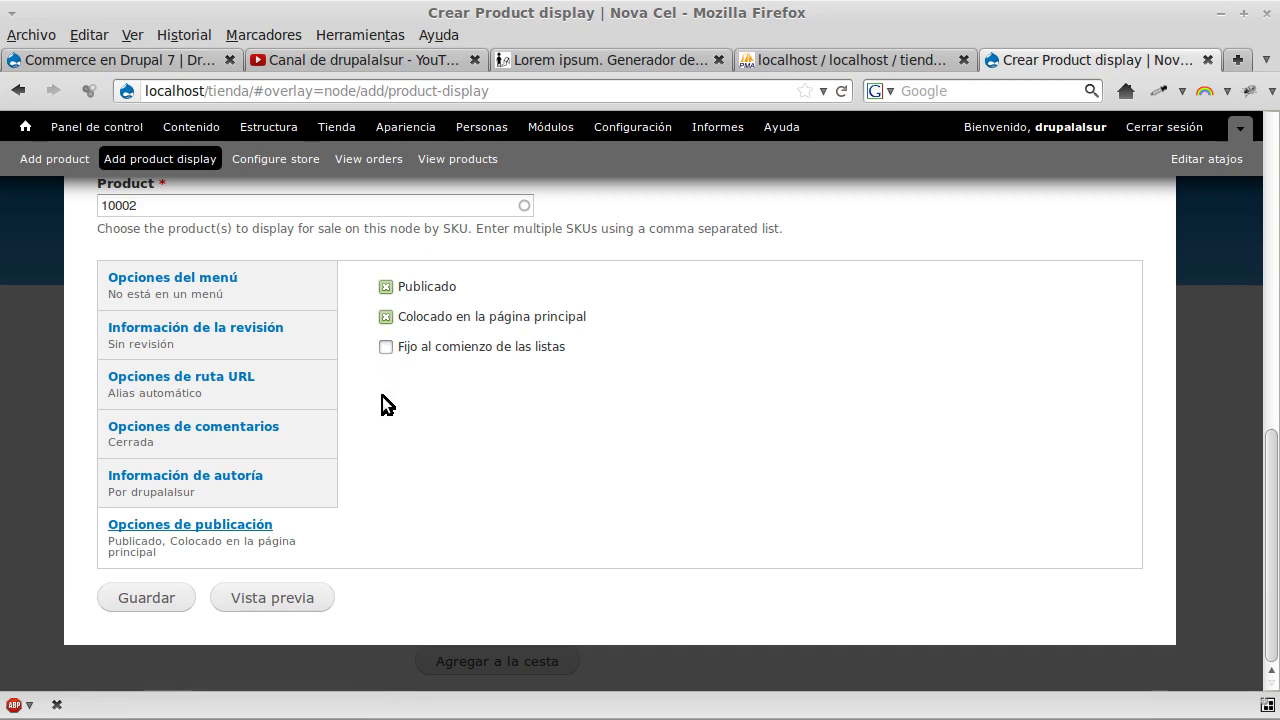
pyautogui.scroll(1, 380, 430)
pyautogui.scroll(-1, 380, 466)
# Save the Verykool I122 product display and review its page down to the price and cart option
pyautogui.click(134, 609)
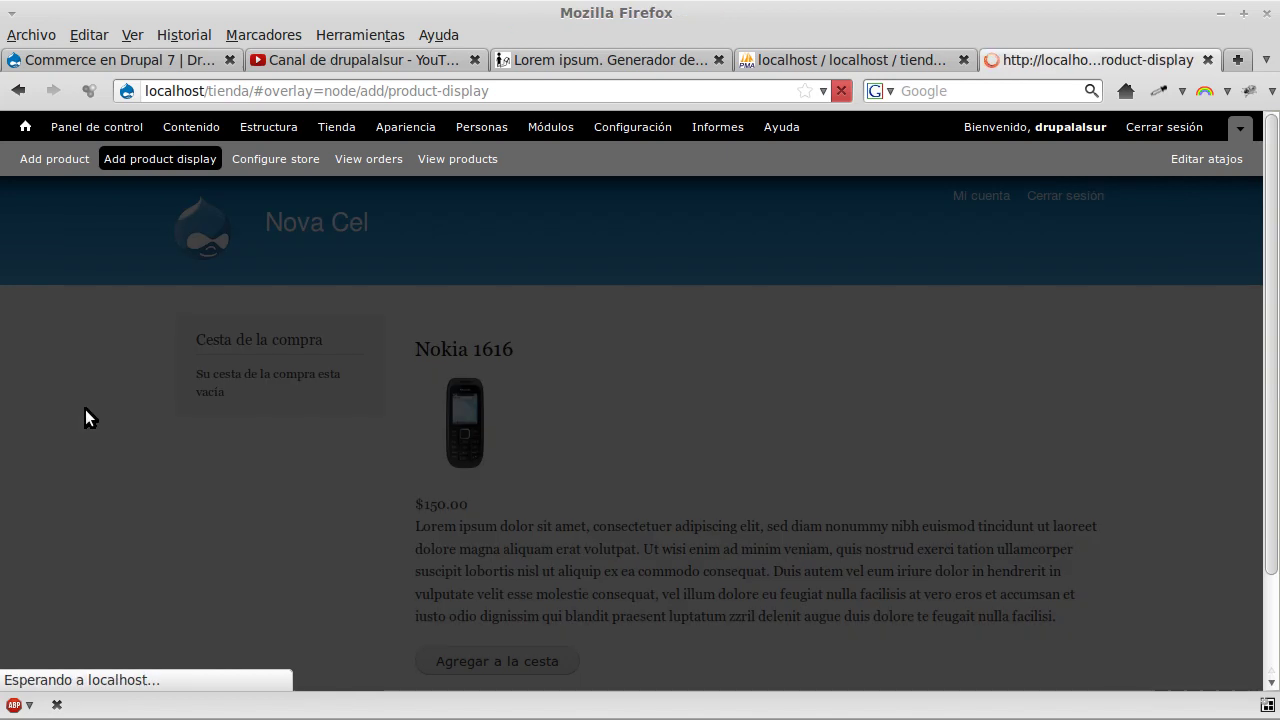
pyautogui.scroll(-3, 100, 433)
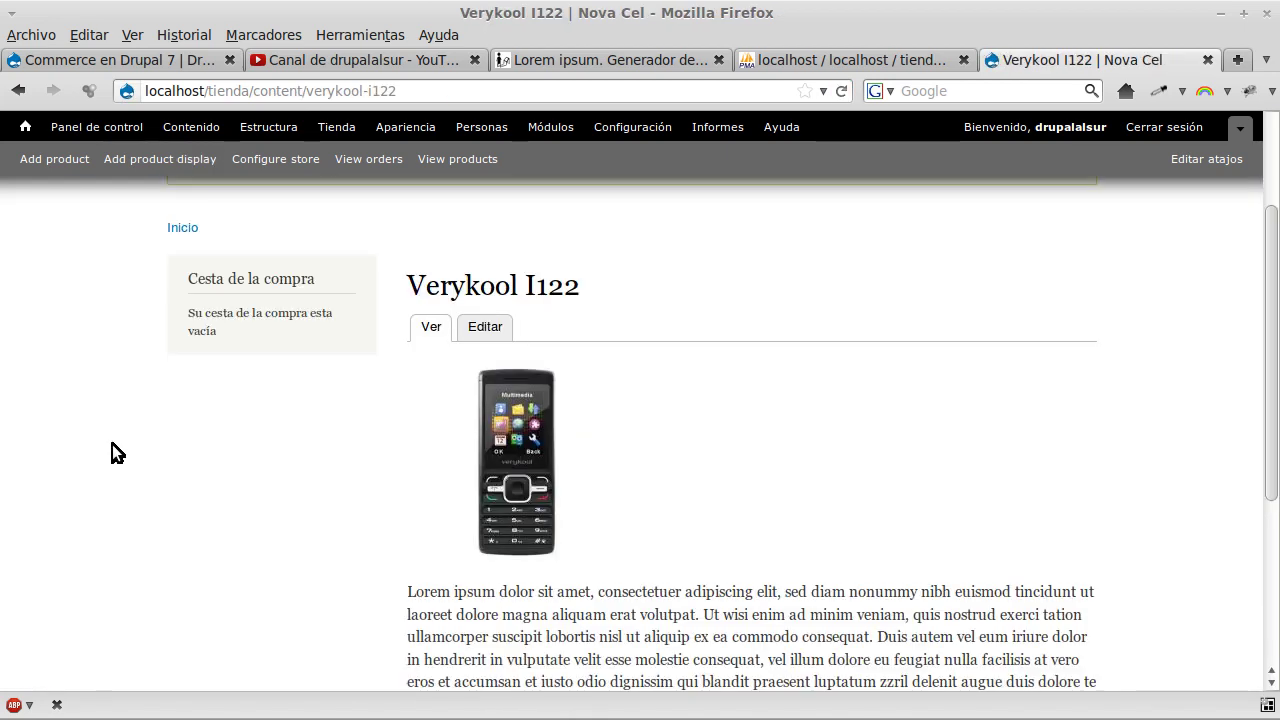
pyautogui.scroll(-3, 112, 444)
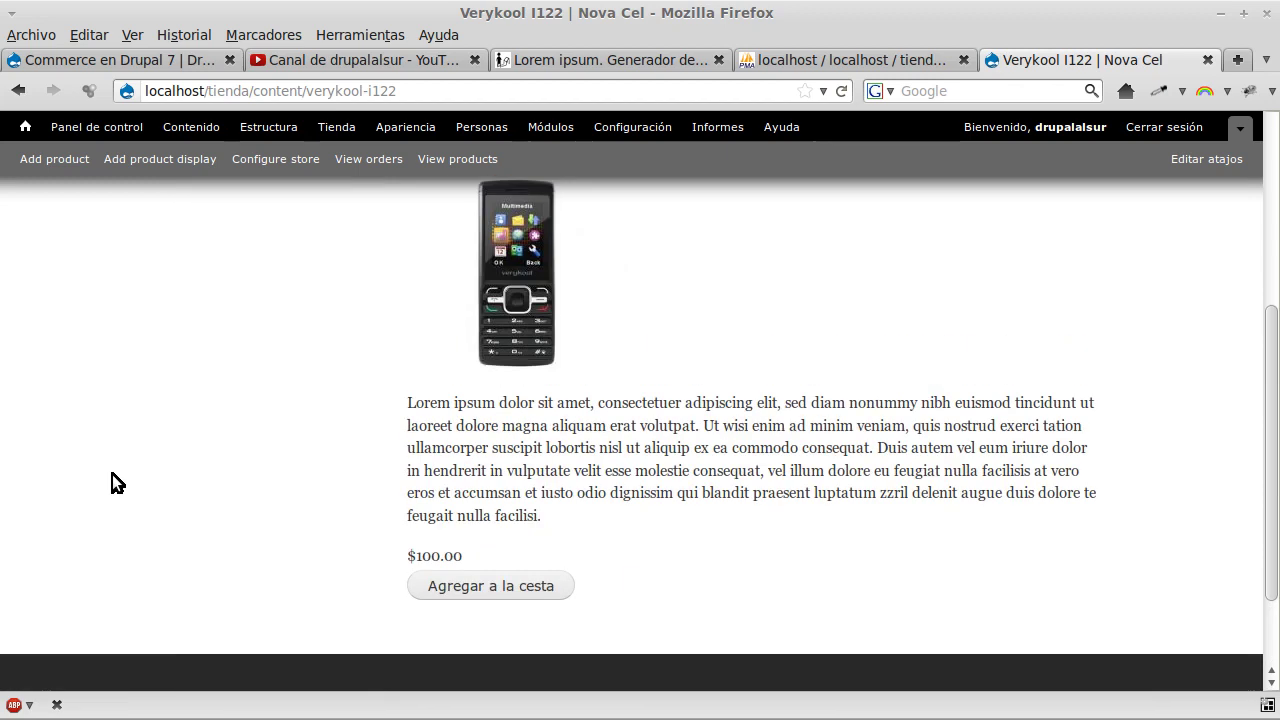
pyautogui.scroll(6, 113, 474)
# Go to the store's front page and look through all the product teasers listed there
pyautogui.click(182, 398)
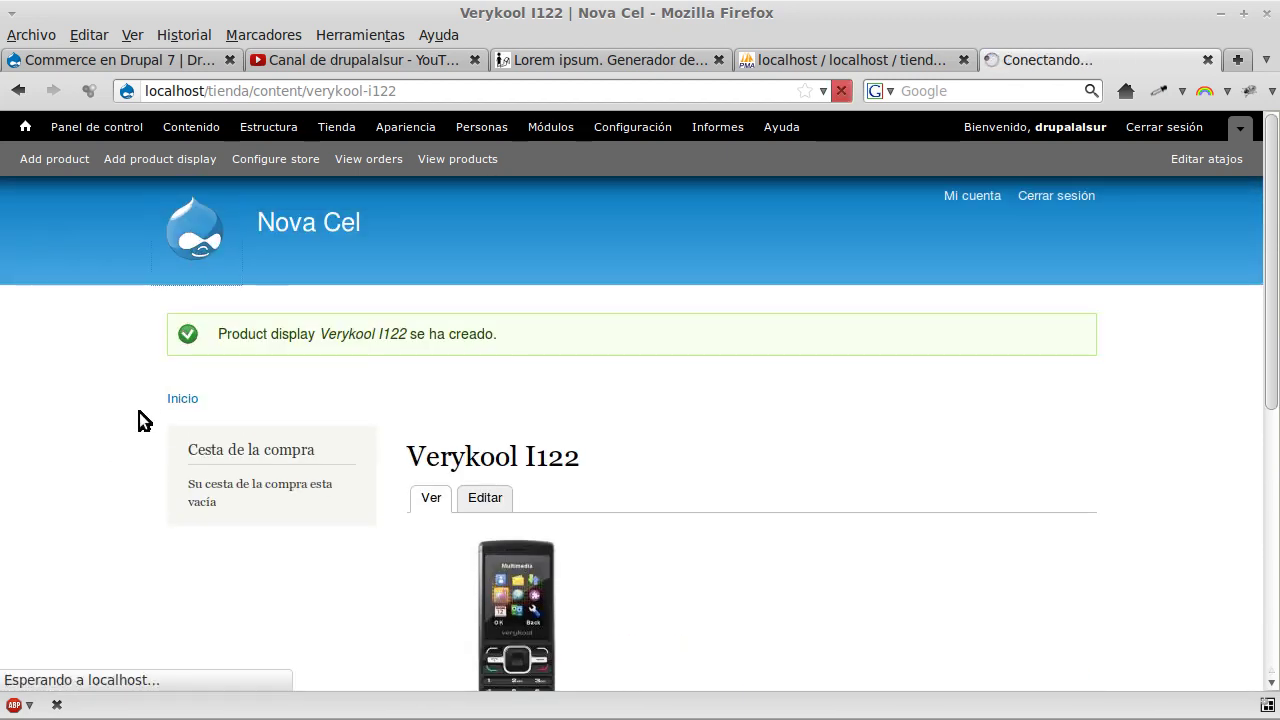
pyautogui.scroll(-6, 140, 420)
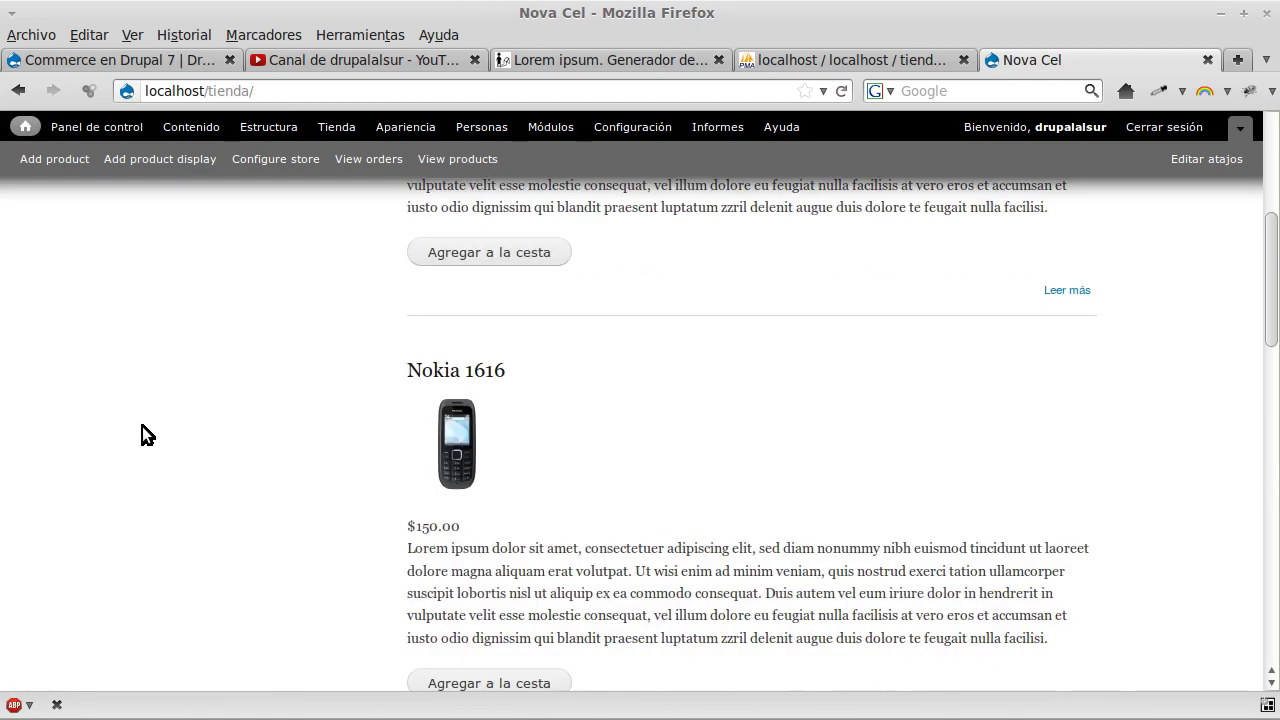
pyautogui.scroll(-12, 142, 428)
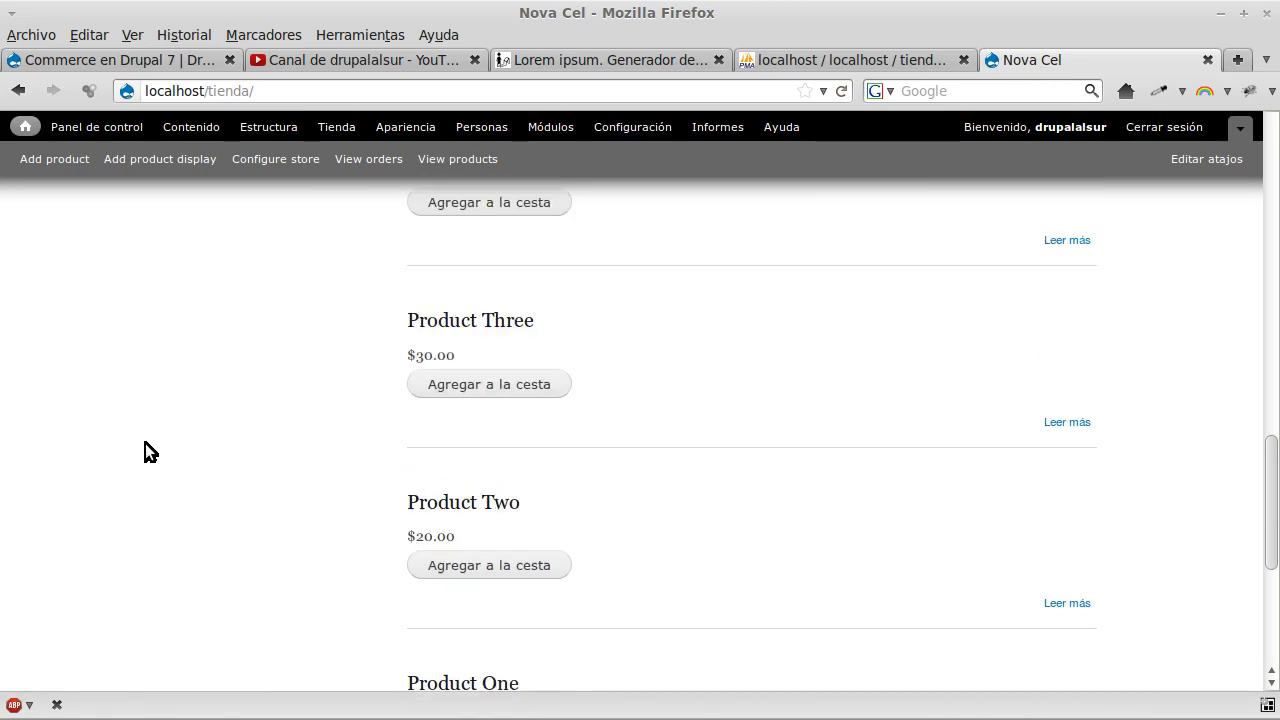
pyautogui.scroll(-3, 146, 450)
pyautogui.scroll(18, 156, 446)
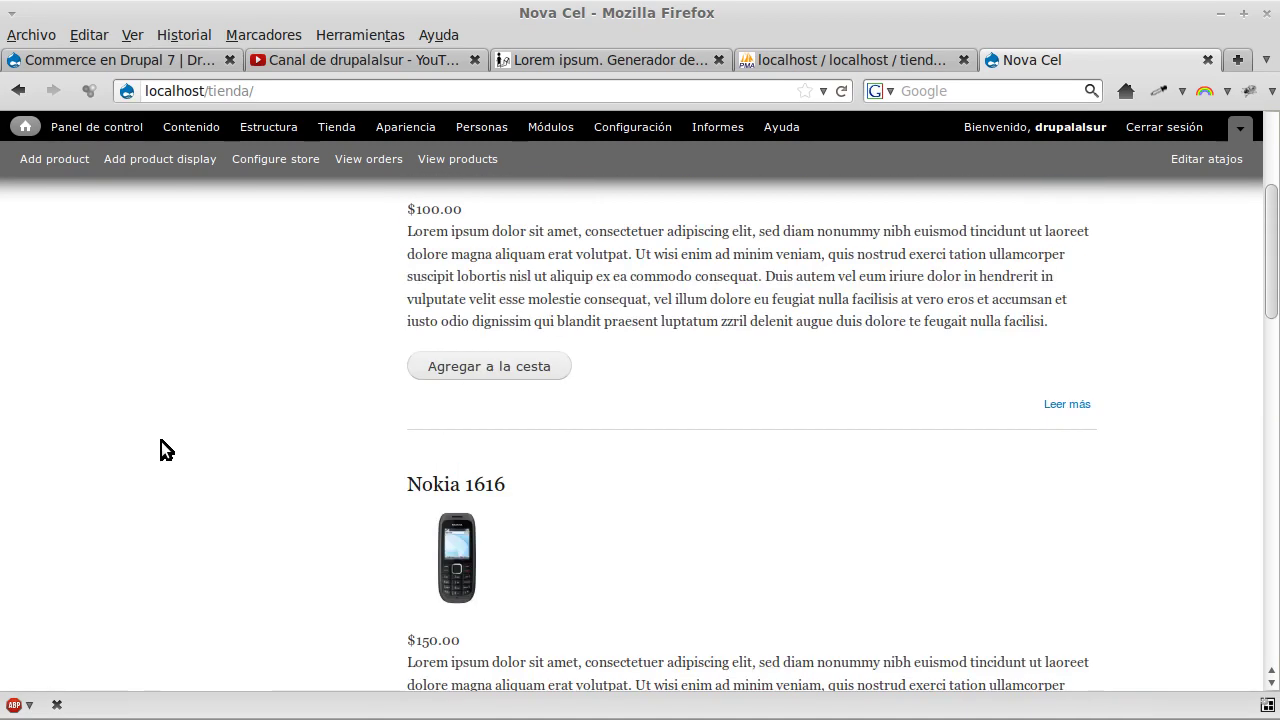
pyautogui.scroll(4, 161, 441)
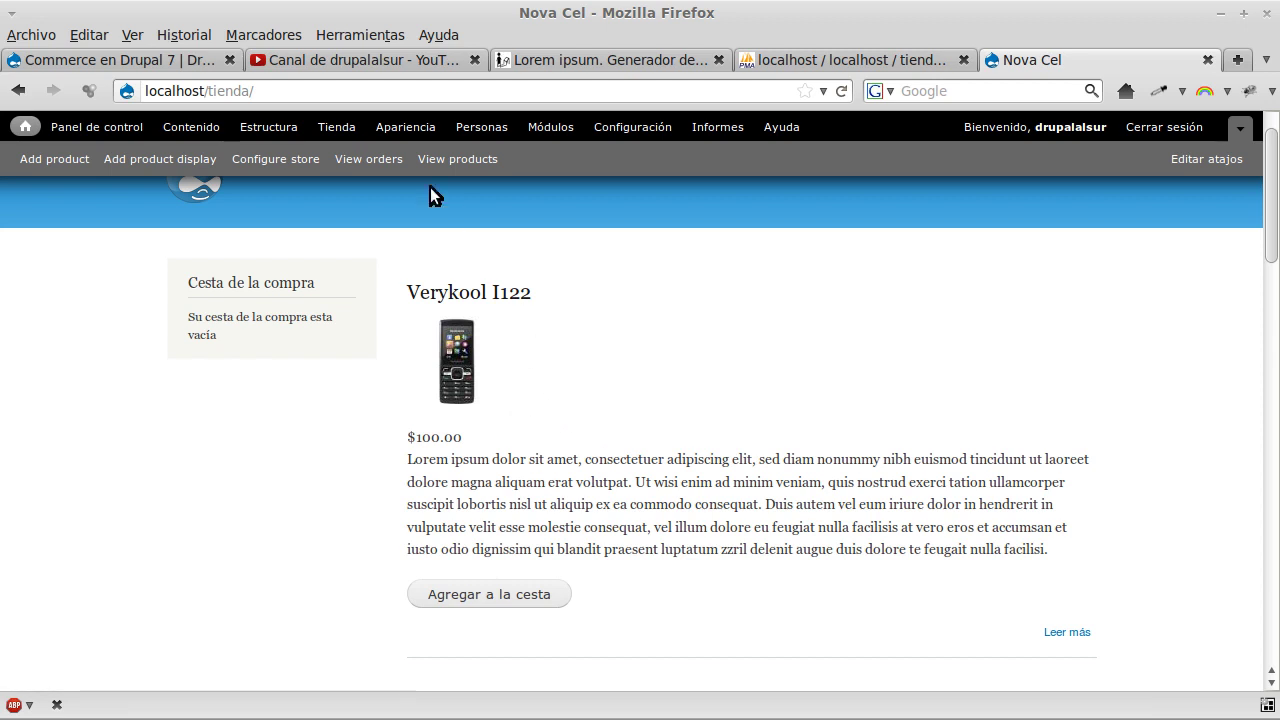
# Open the Product display content type's settings for editing from the site structure administration
pyautogui.click(268, 127)
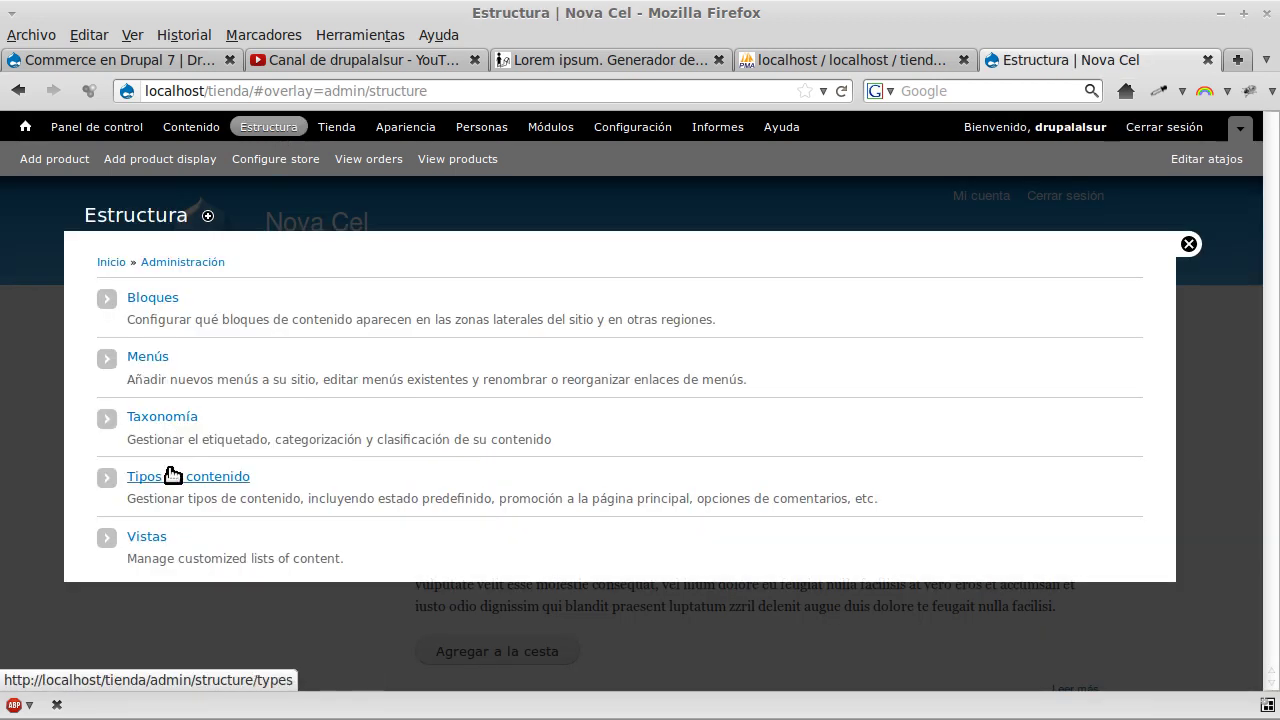
pyautogui.click(171, 479)
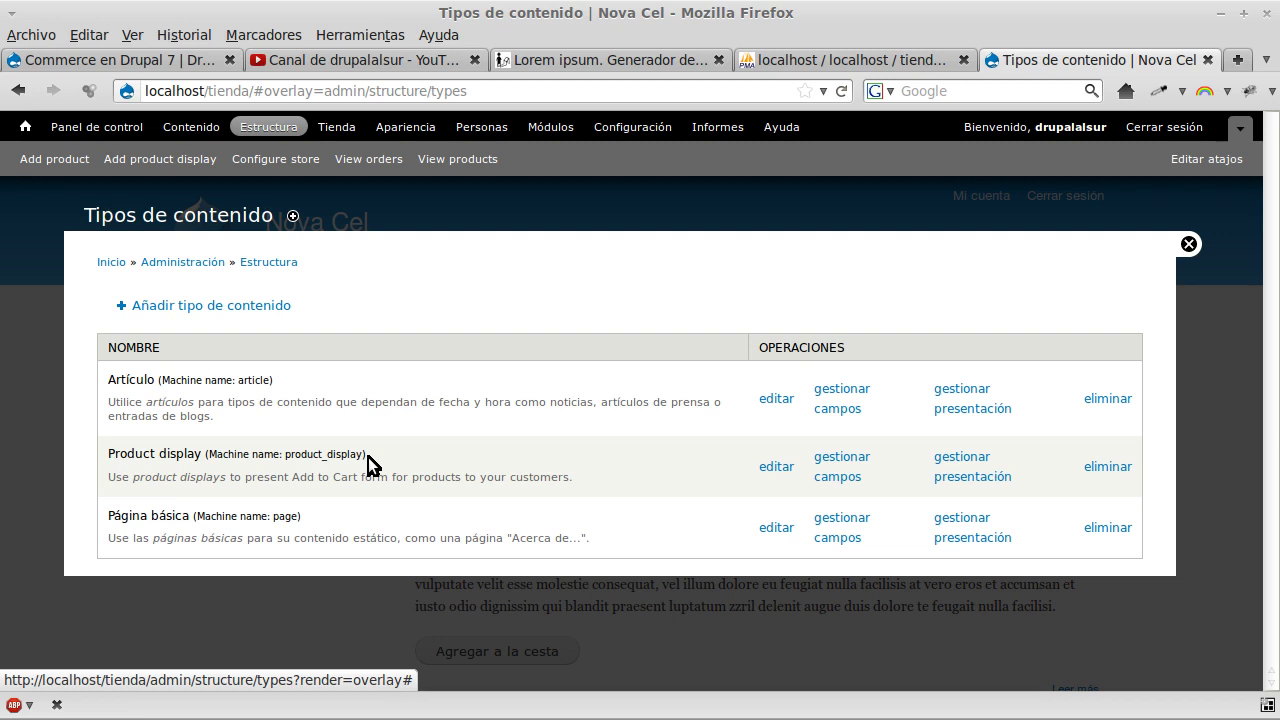
pyautogui.click(777, 467)
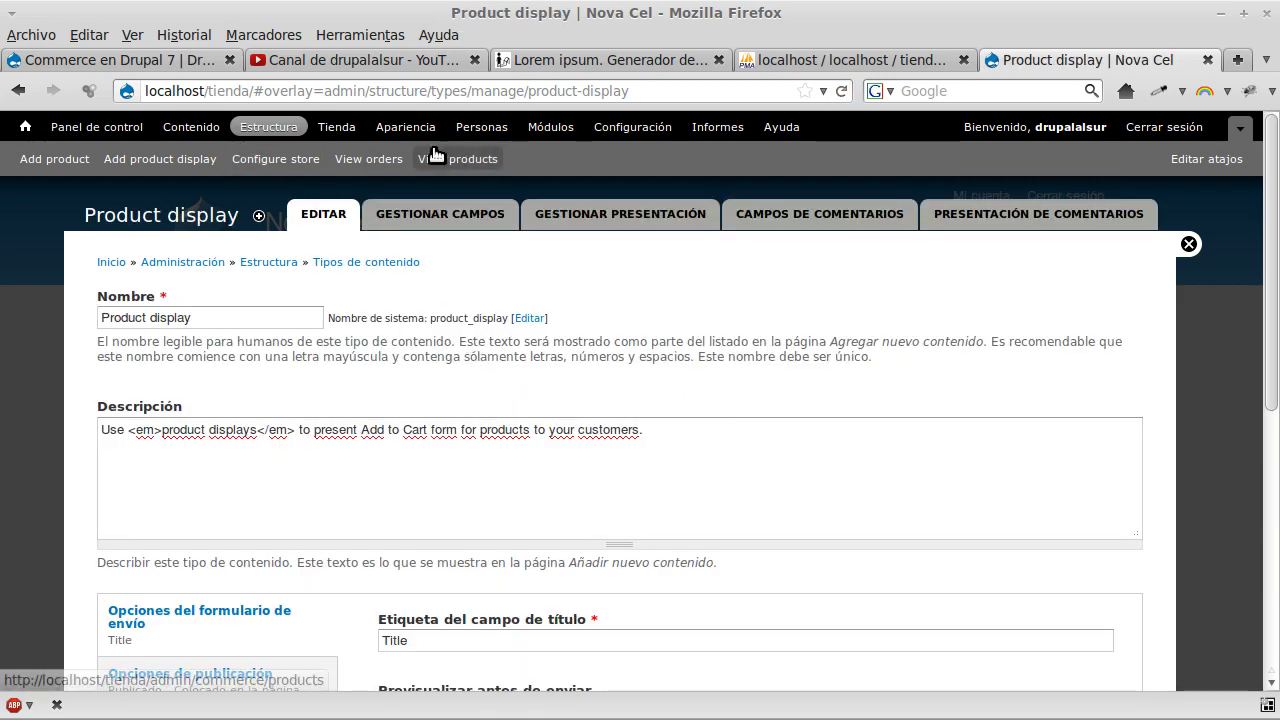
# Open the store's front page in a separate tab and examine its product teasers
pyautogui.middleClick(18, 132)
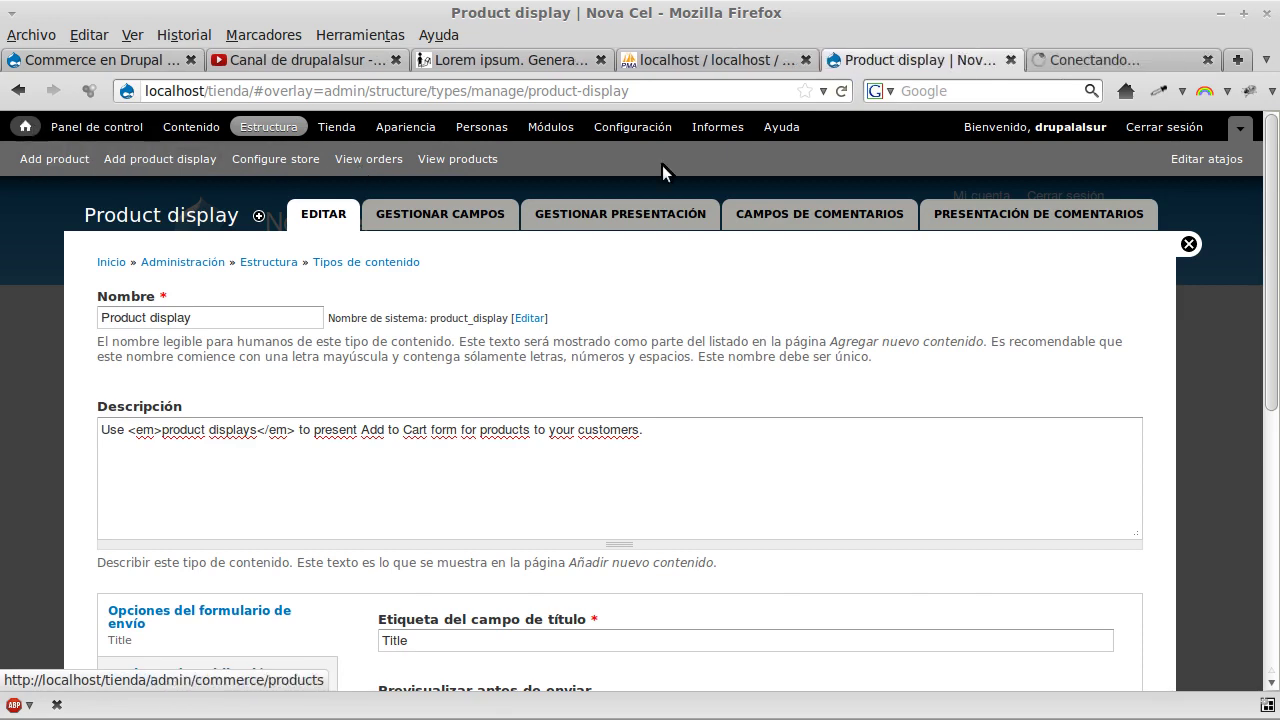
pyautogui.click(1093, 60)
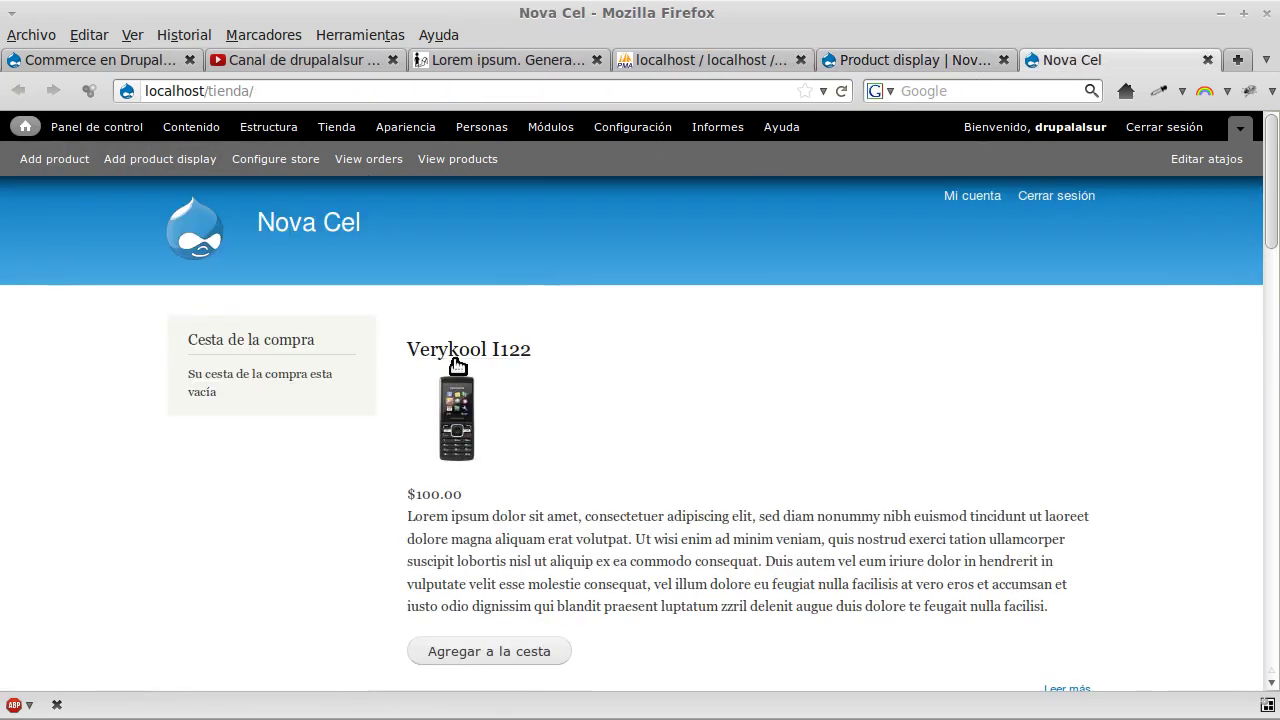
pyautogui.scroll(-3, 617, 500)
pyautogui.scroll(-1, 597, 513)
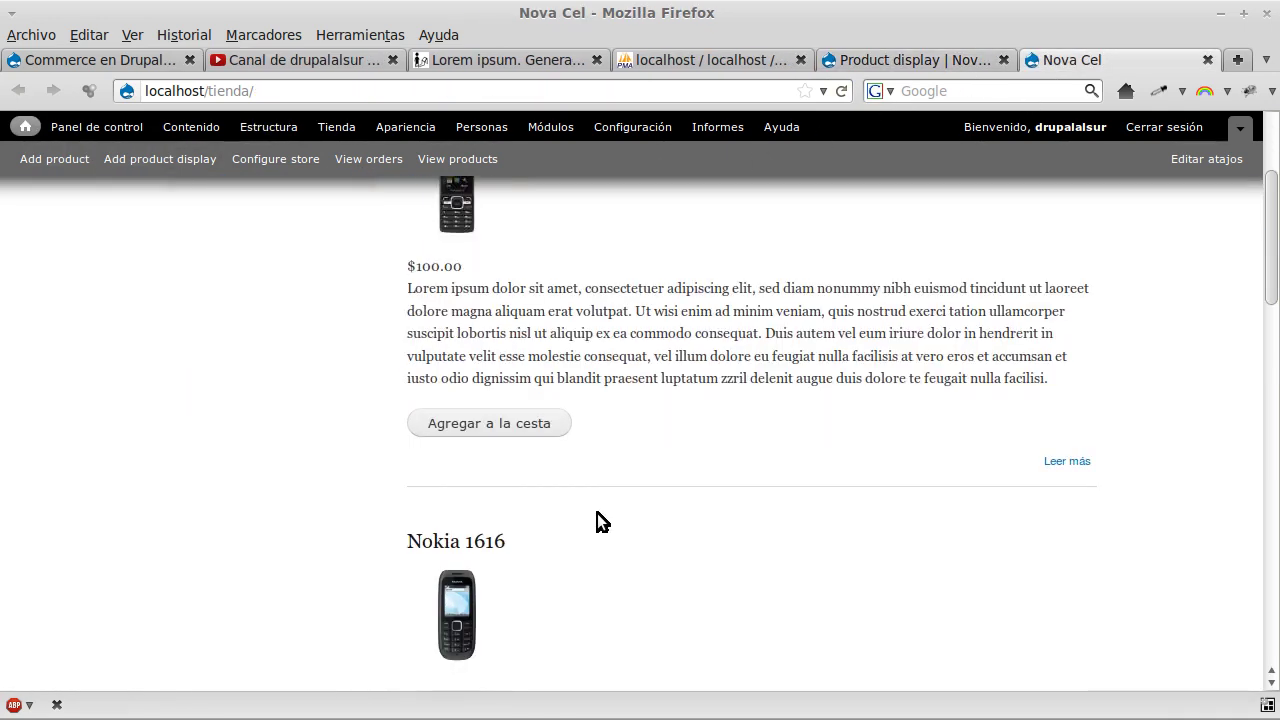
pyautogui.scroll(4, 598, 510)
# Review the Product display content type's submission form, publishing, presentation and comment options
pyautogui.click(936, 55)
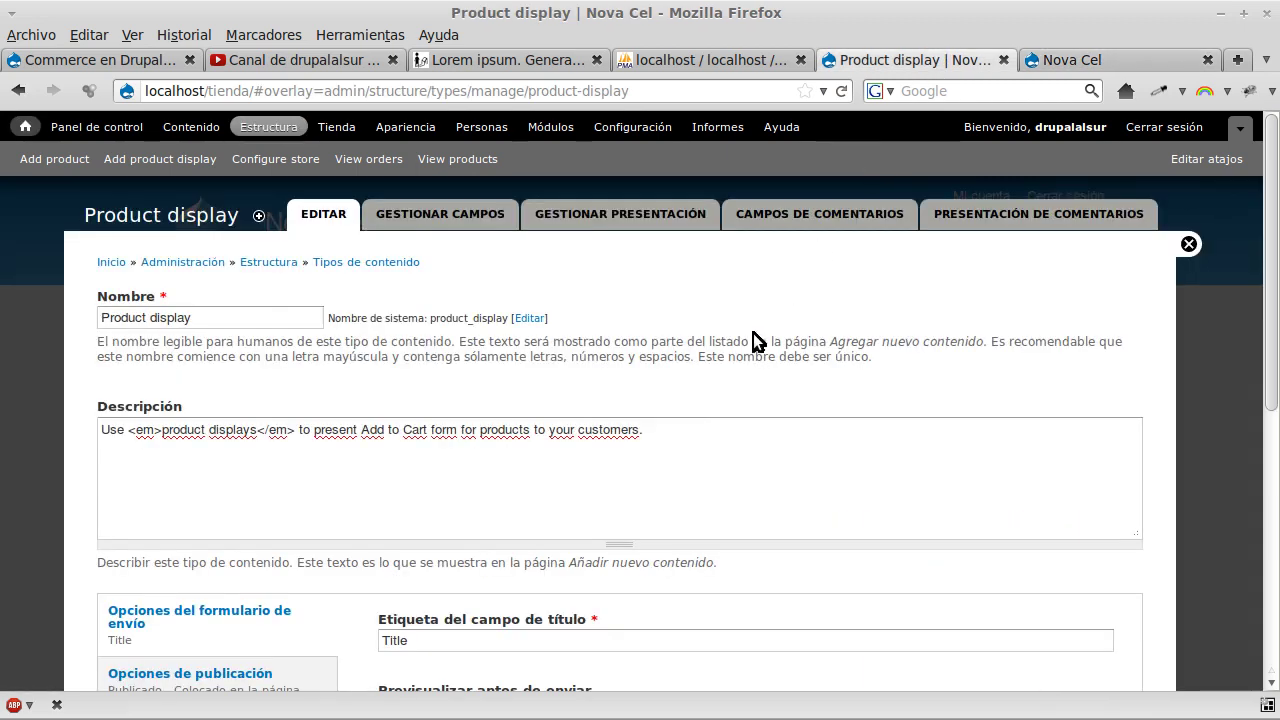
pyautogui.scroll(-5, 663, 448)
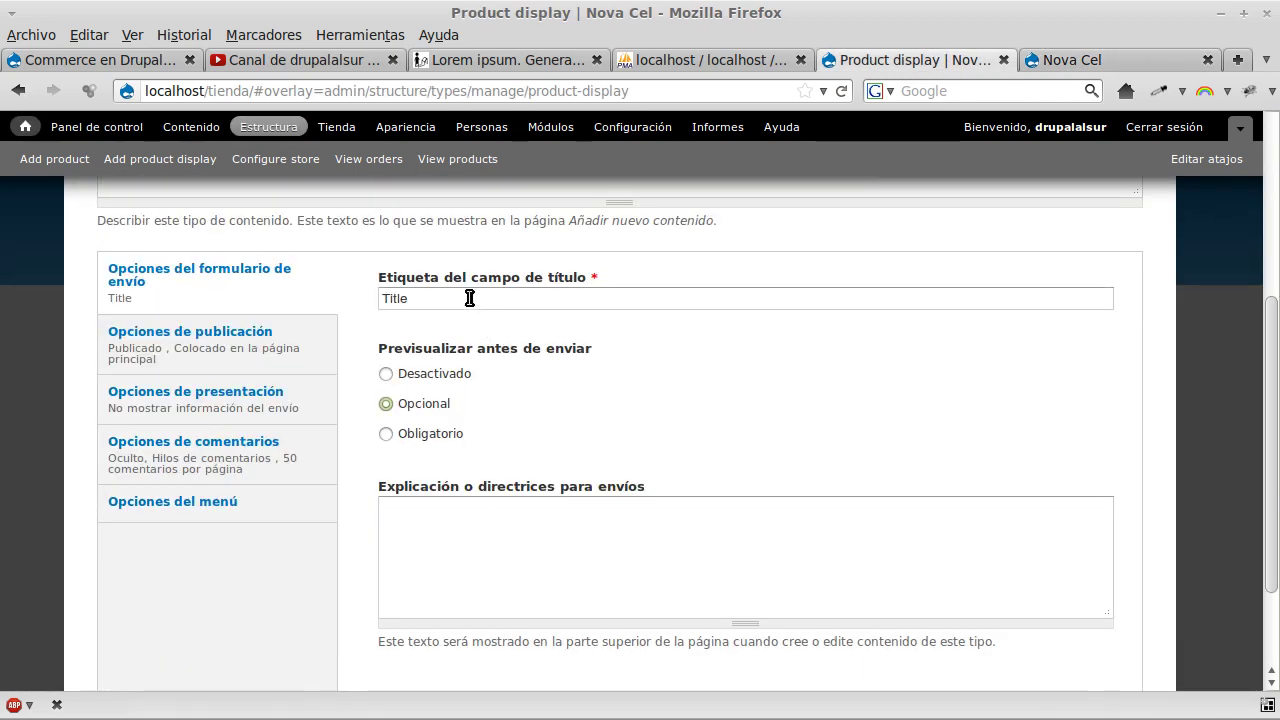
pyautogui.moveTo(465, 297); pyautogui.dragTo(381, 296)
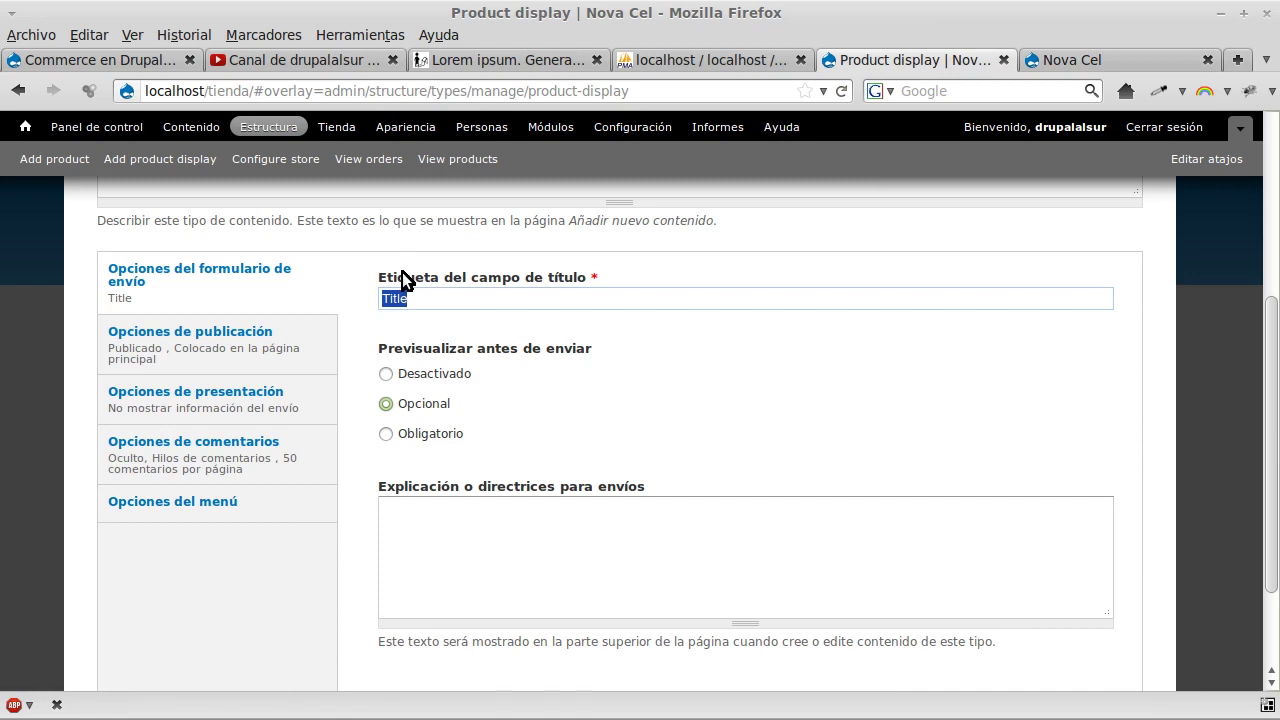
pyautogui.click(252, 366)
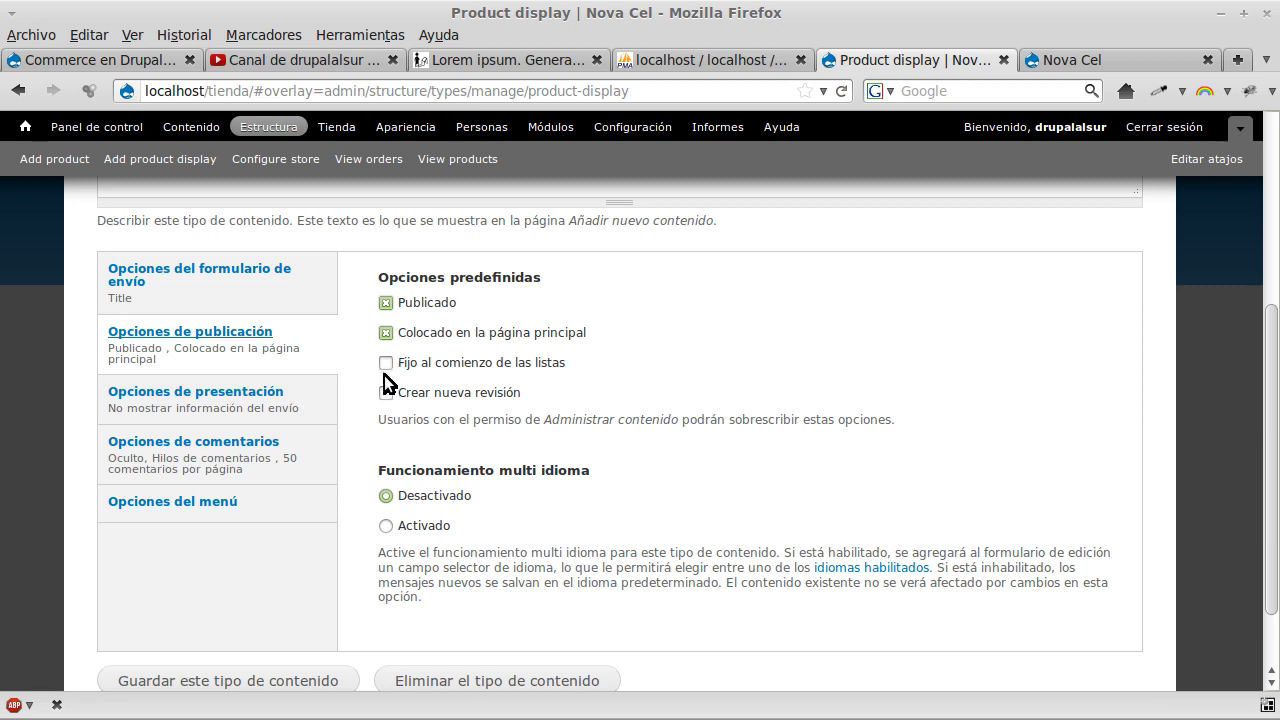
pyautogui.click(236, 405)
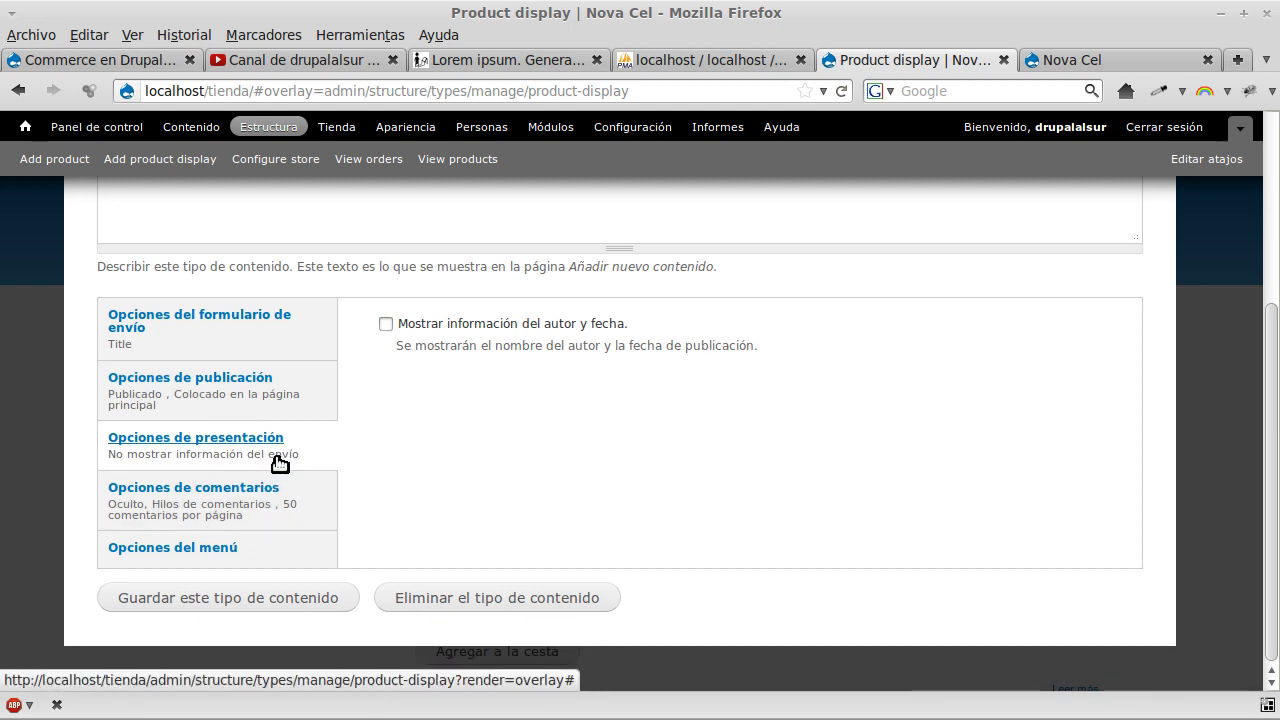
pyautogui.scroll(1, 291, 400)
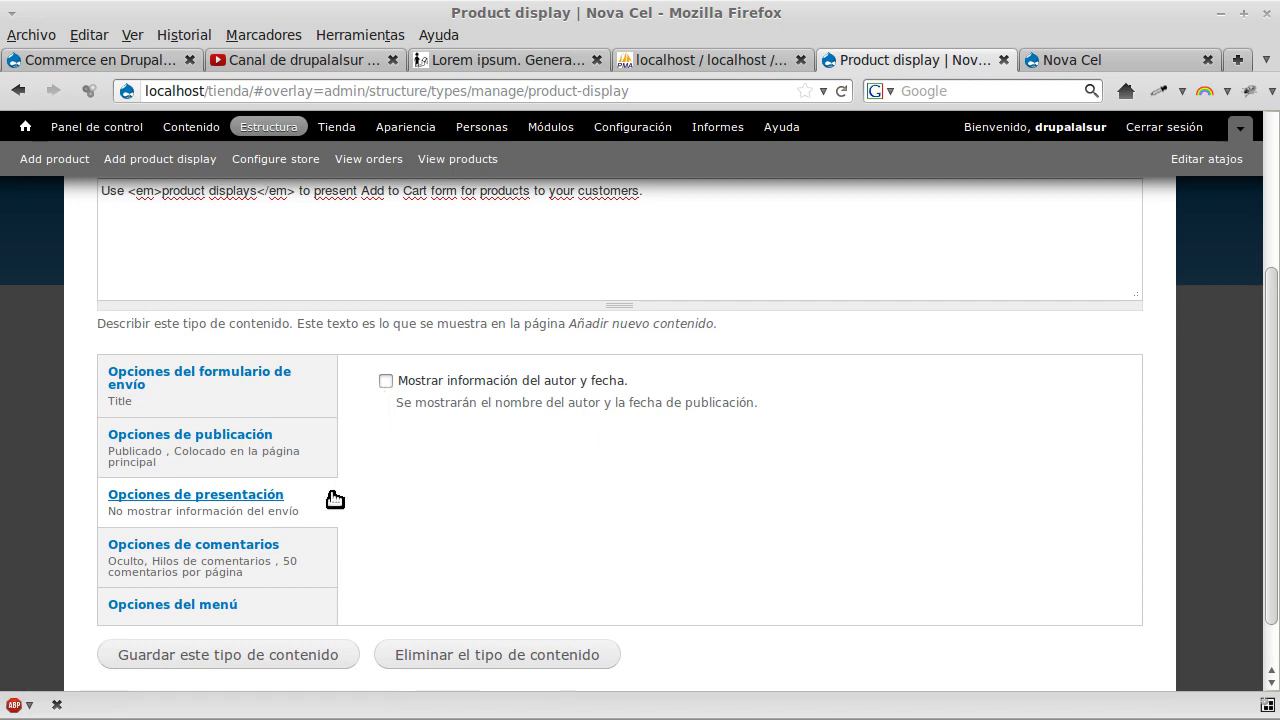
pyautogui.click(295, 560)
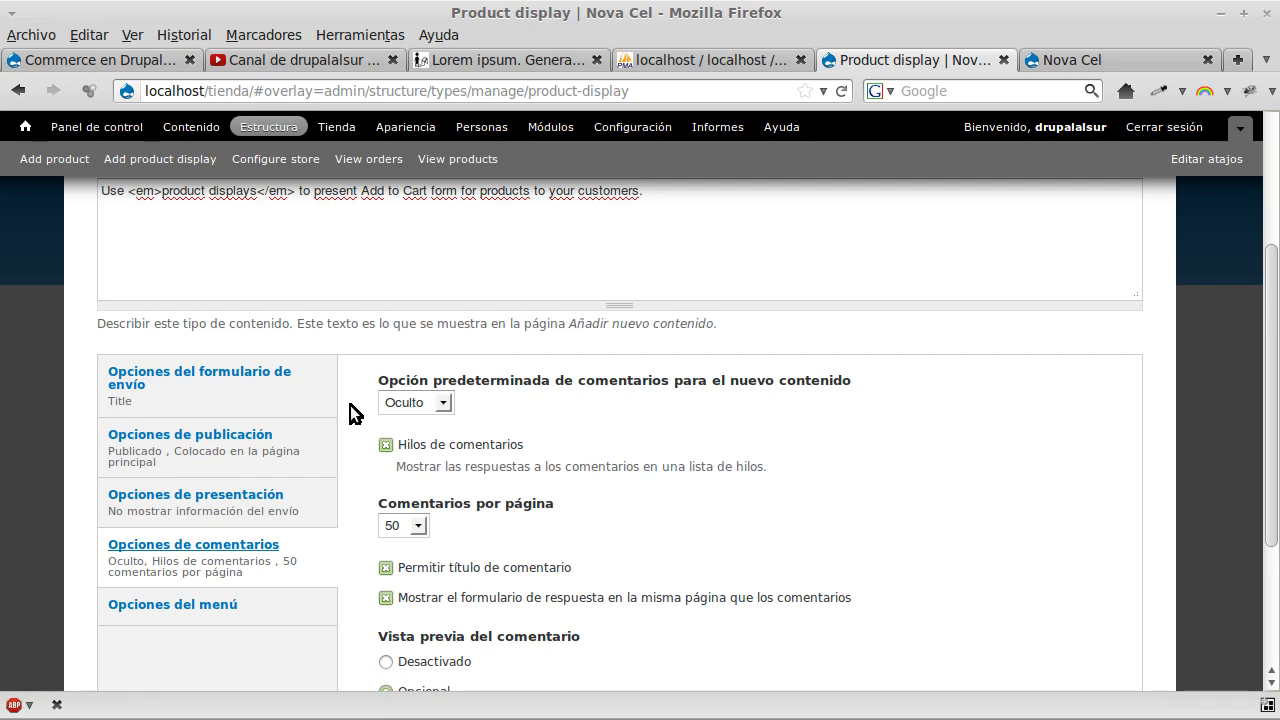
pyautogui.scroll(-3, 350, 411)
pyautogui.scroll(2, 350, 411)
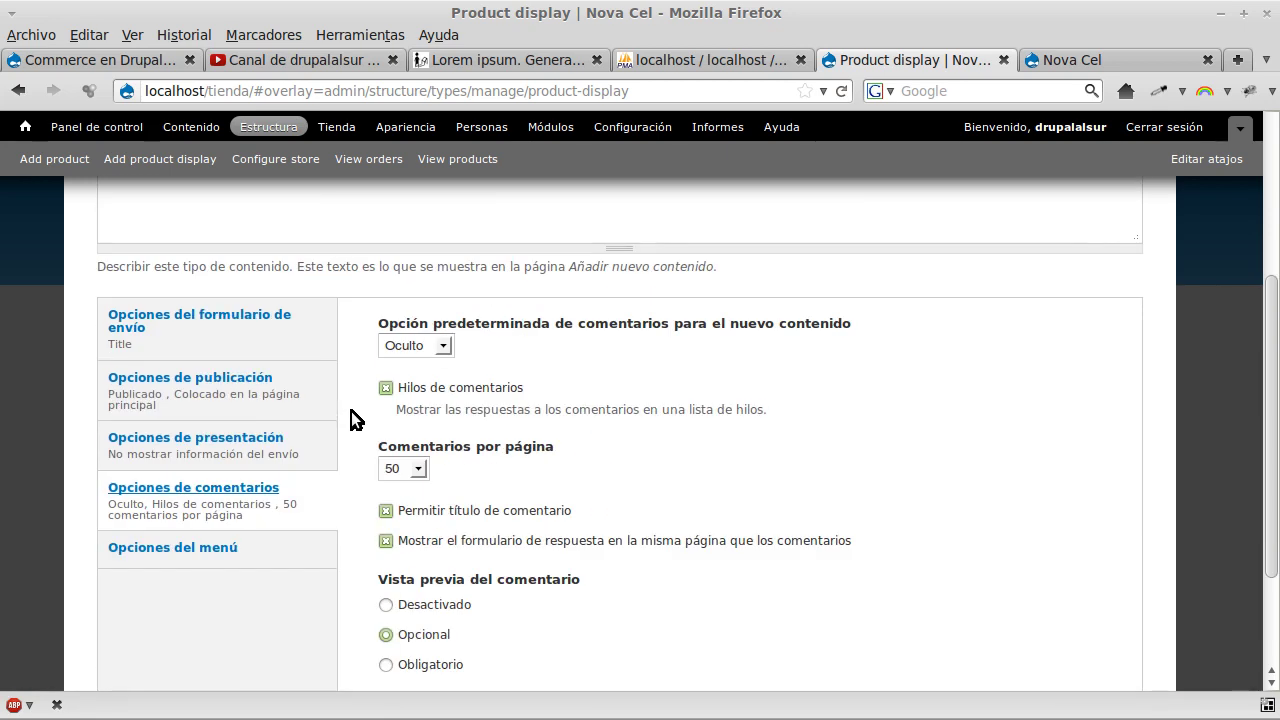
# Open the Verykool I122 product from the store's front page and examine its full page down to the cart option
pyautogui.click(1101, 61)
pyautogui.scroll(-2, 606, 410)
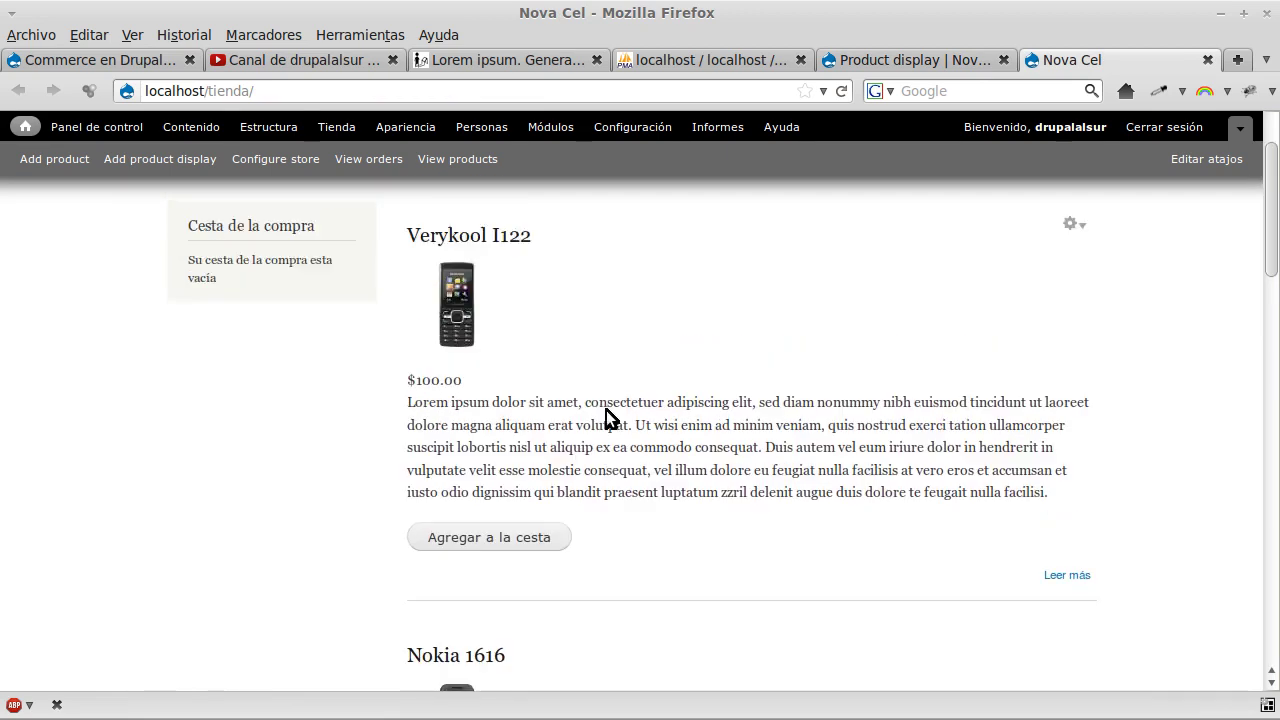
pyautogui.scroll(2, 603, 420)
pyautogui.click(521, 355)
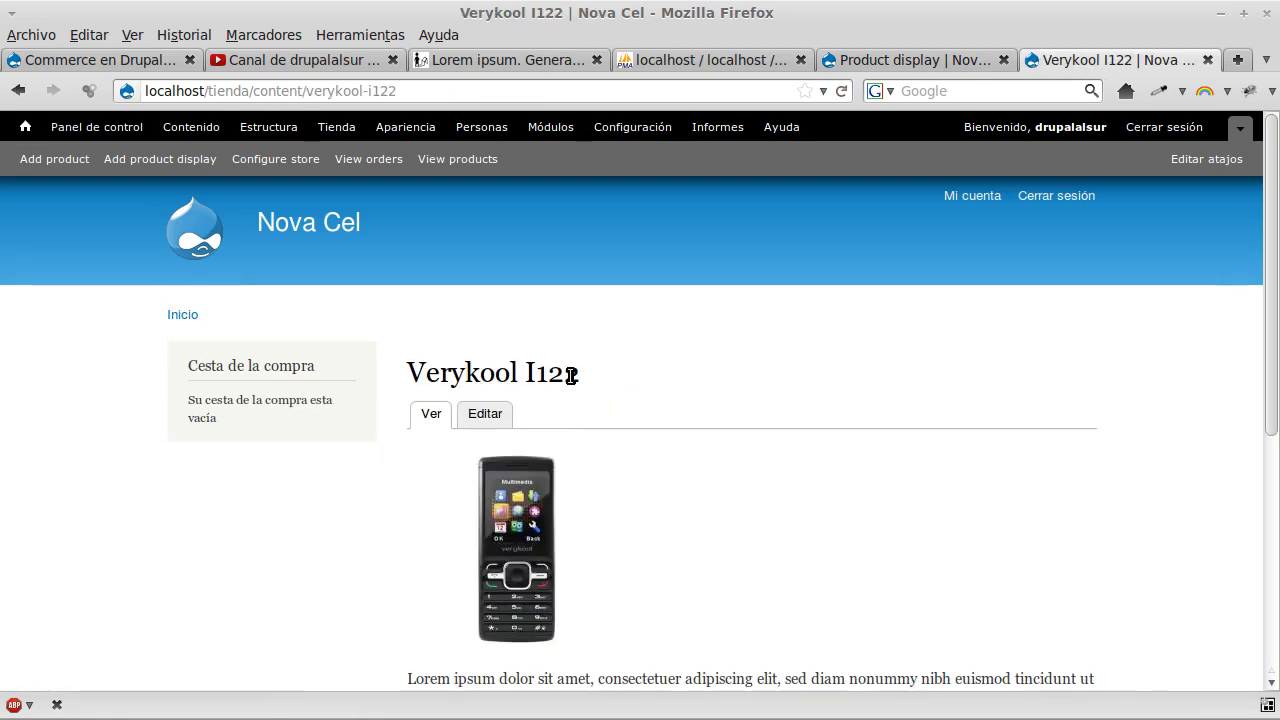
pyautogui.scroll(-4, 366, 400)
pyautogui.scroll(-2, 366, 408)
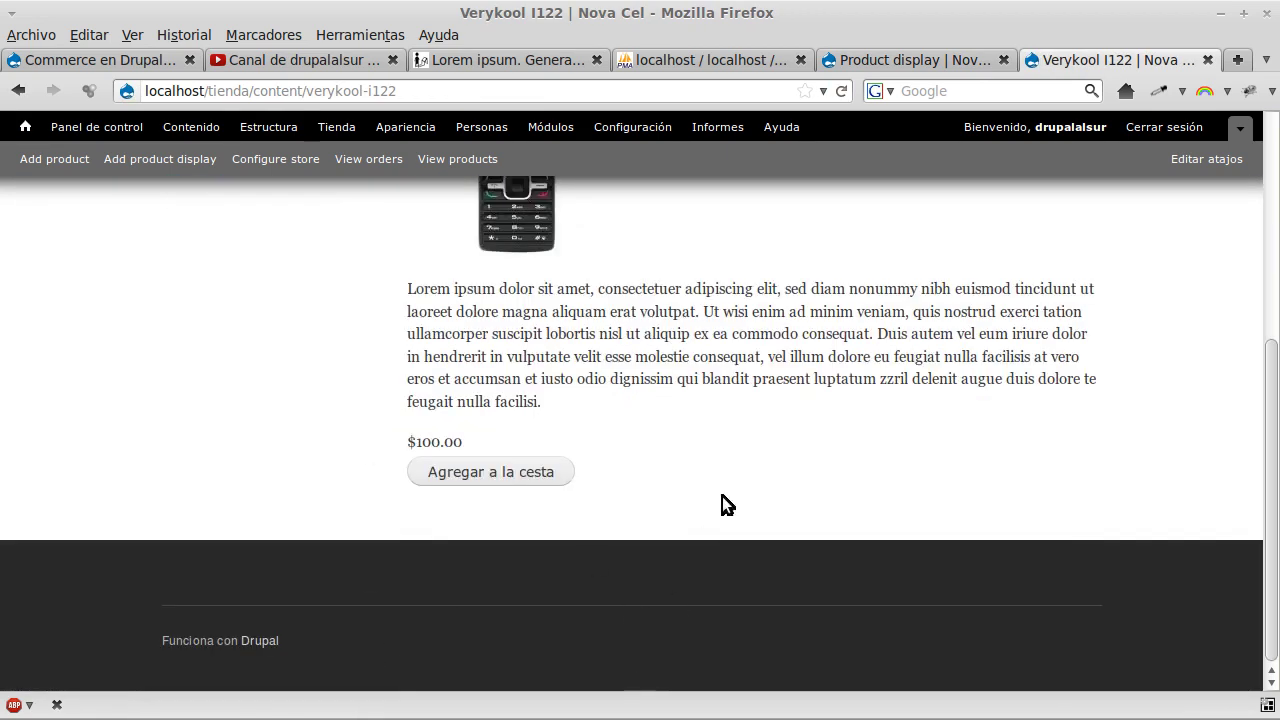
pyautogui.scroll(6, 718, 505)
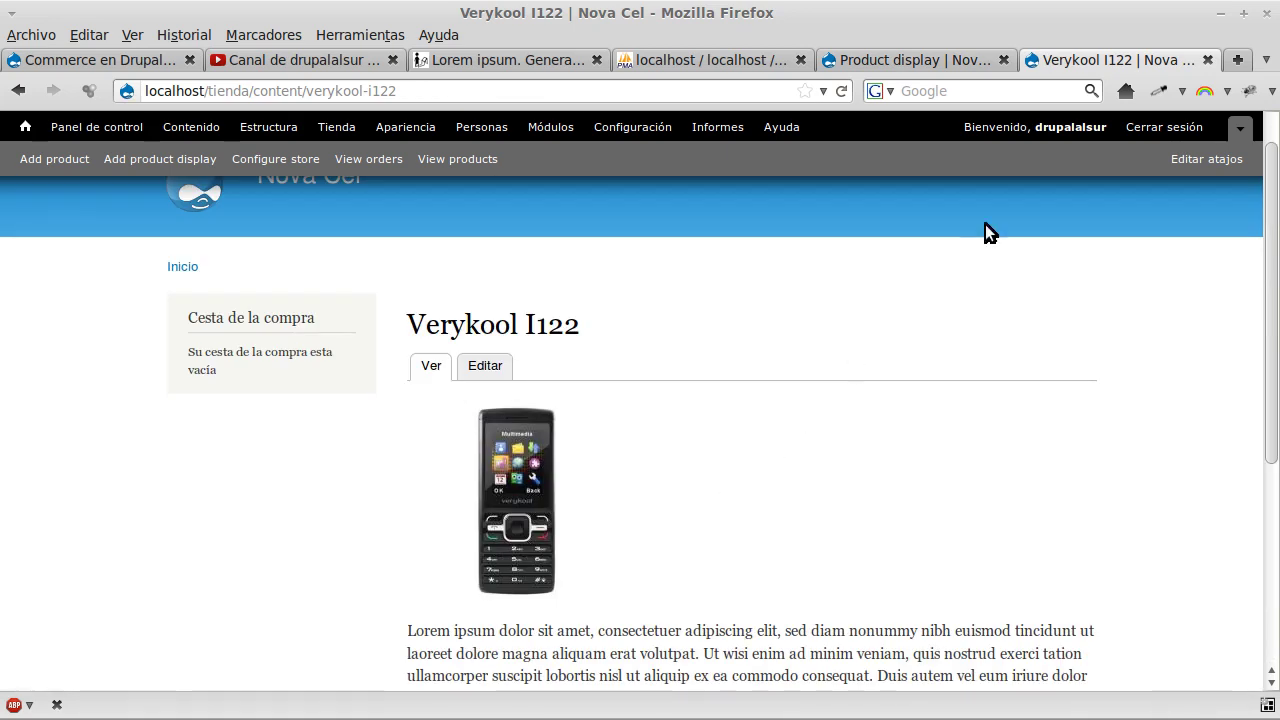
# Return to the Product display content type and review the list of its fields
pyautogui.click(952, 60)
pyautogui.scroll(-3, 740, 330)
pyautogui.scroll(5, 594, 463)
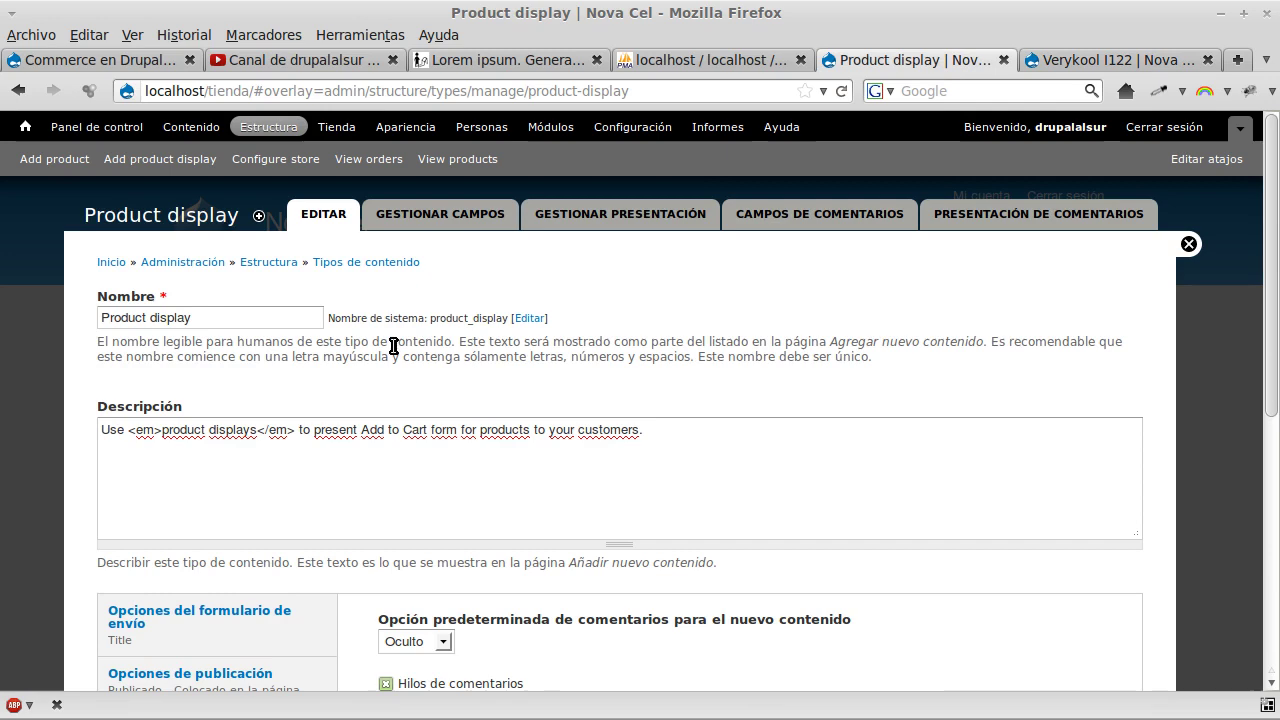
pyautogui.click(424, 216)
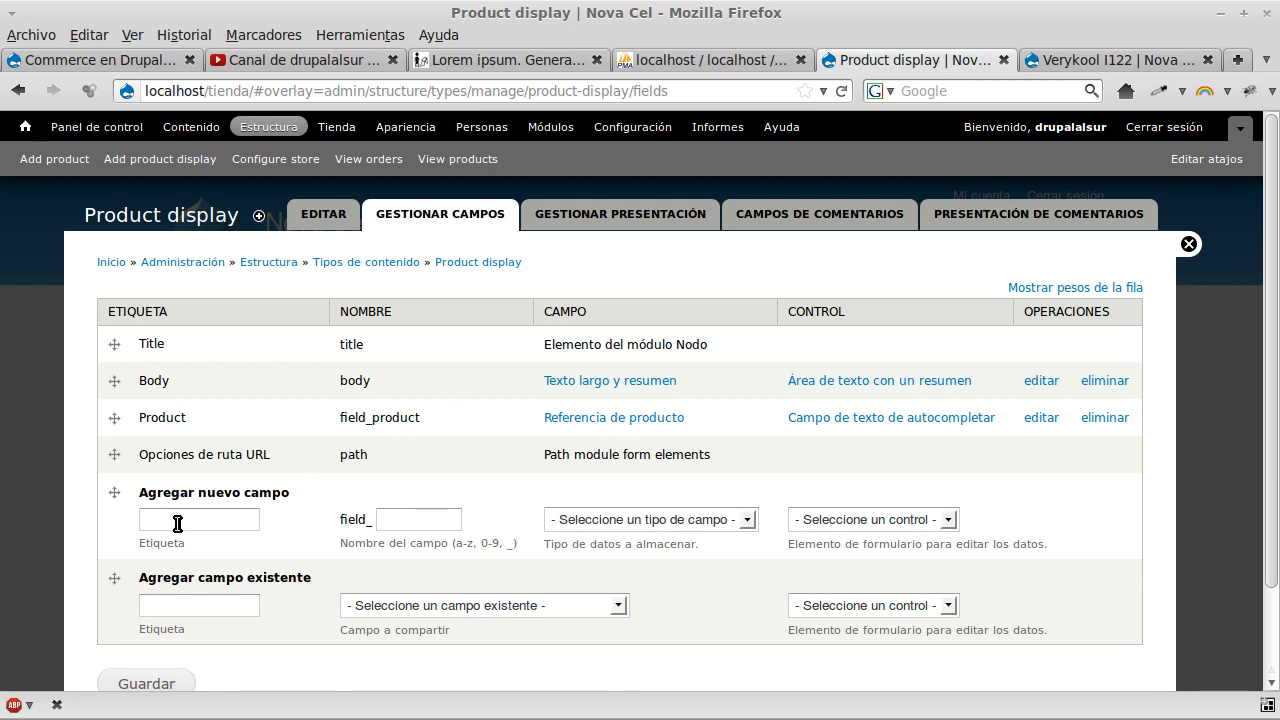
# Place the product price below the body in the Product display type's default (Predeterminado) presentation and save the layout
pyautogui.click(565, 220)
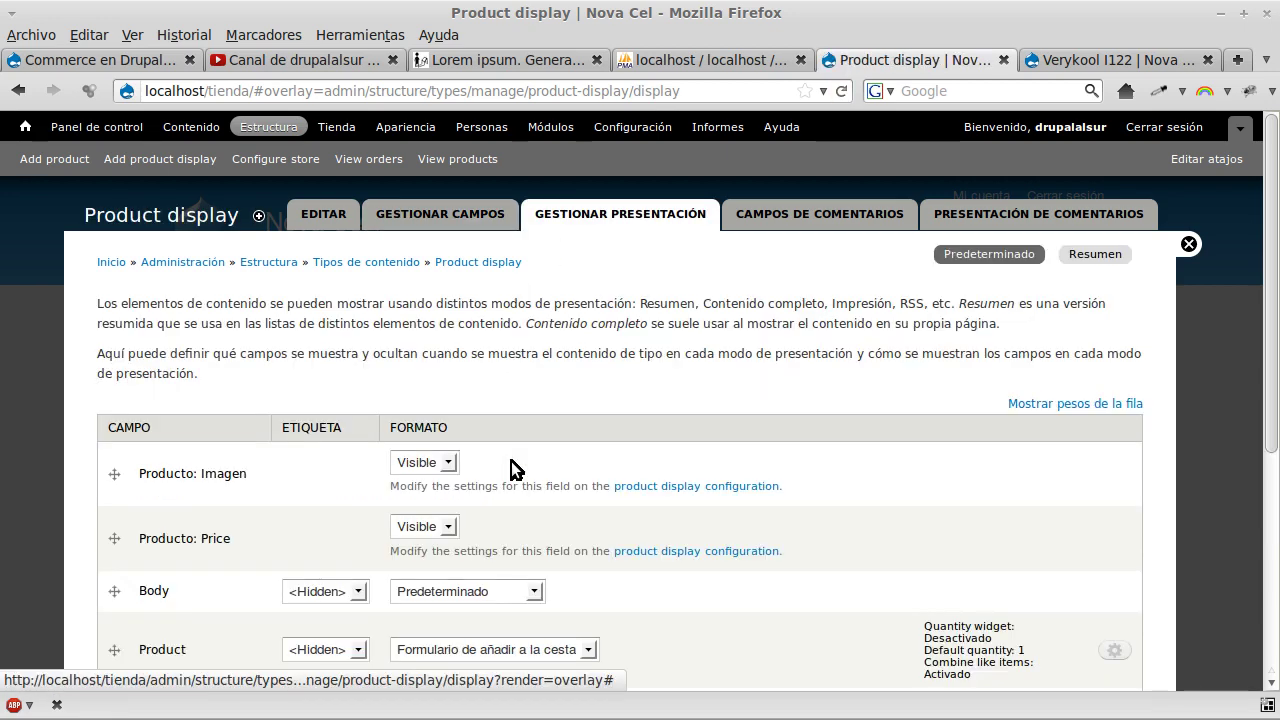
pyautogui.scroll(-1, 511, 461)
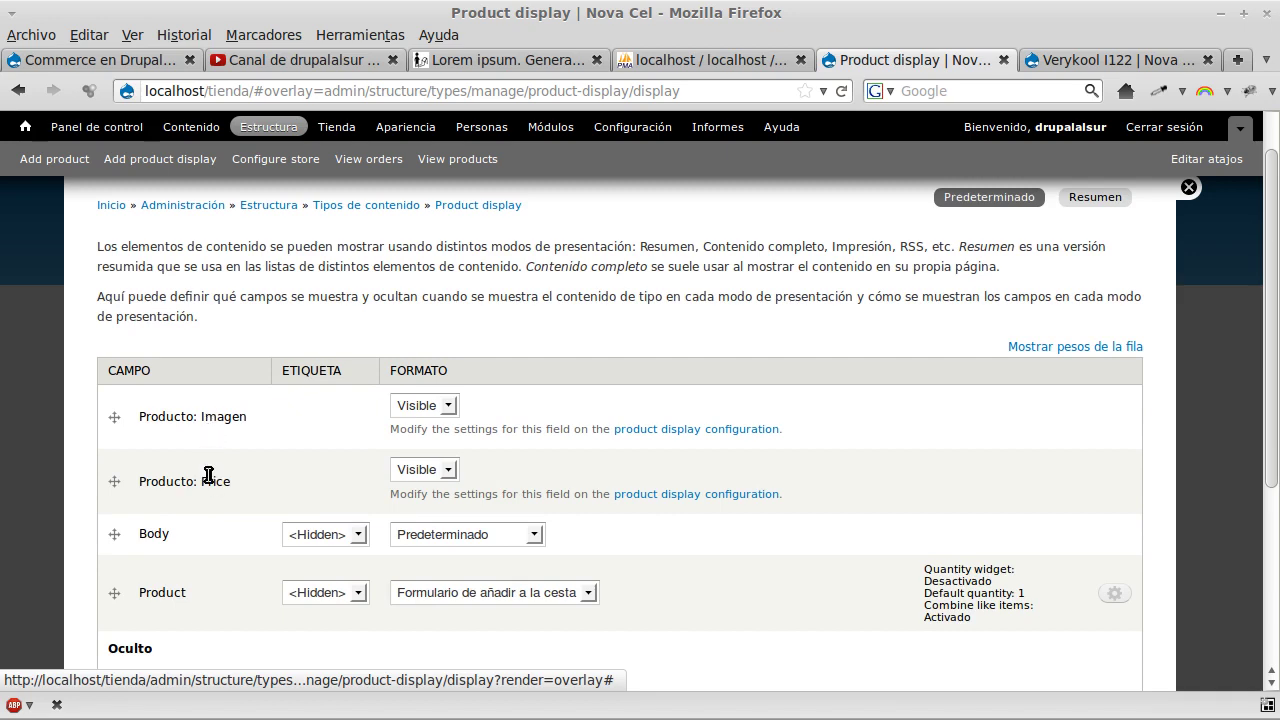
pyautogui.scroll(-2, 170, 554)
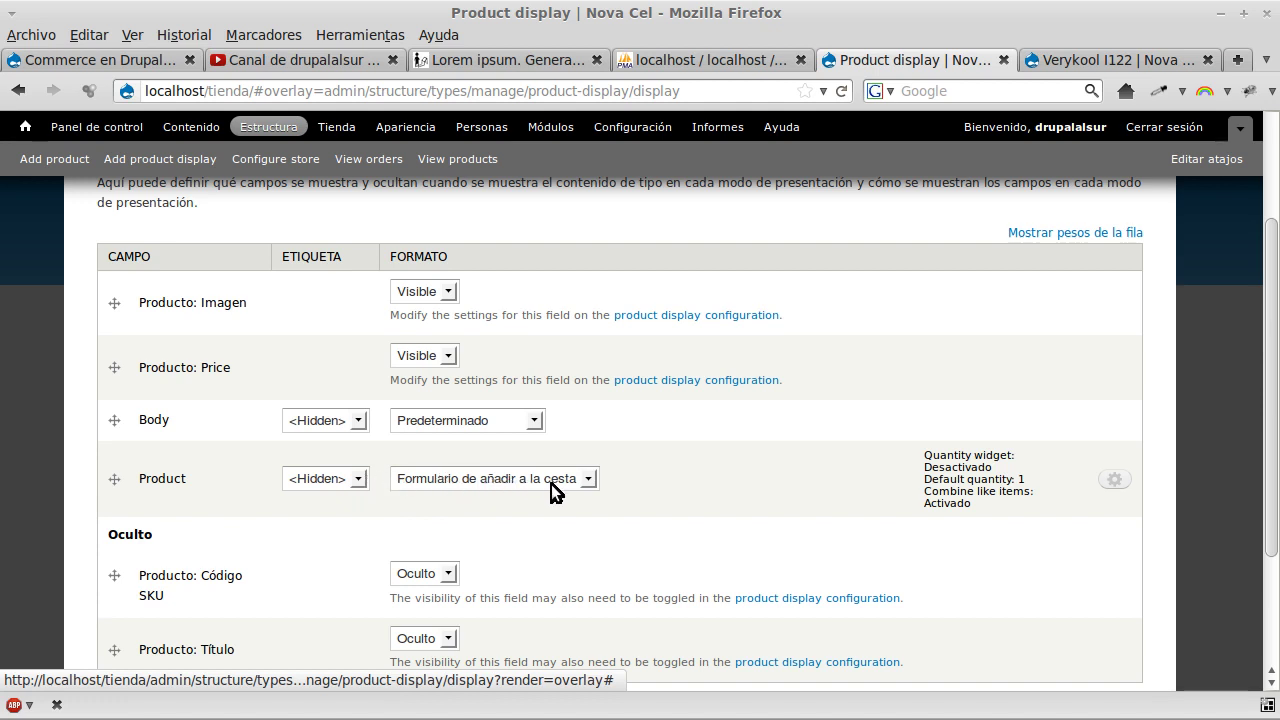
pyautogui.moveTo(112, 368); pyautogui.dragTo(105, 427)
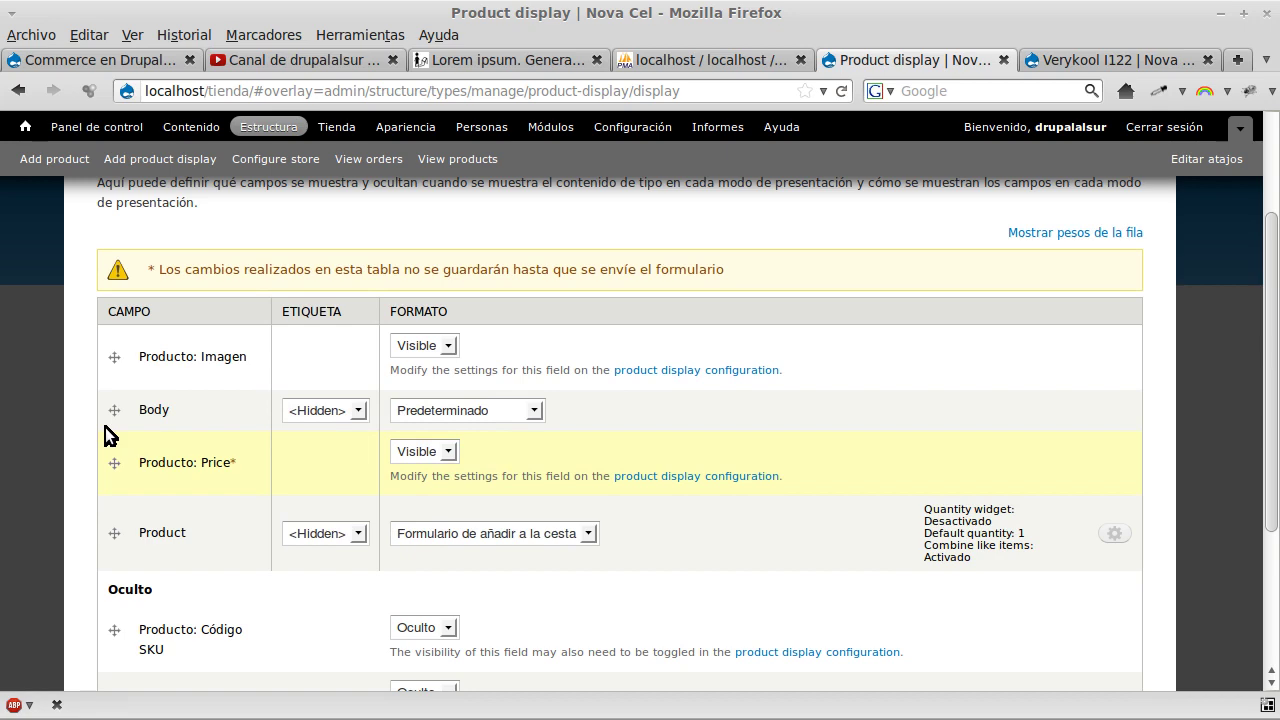
pyautogui.scroll(-3, 108, 440)
pyautogui.click(130, 603)
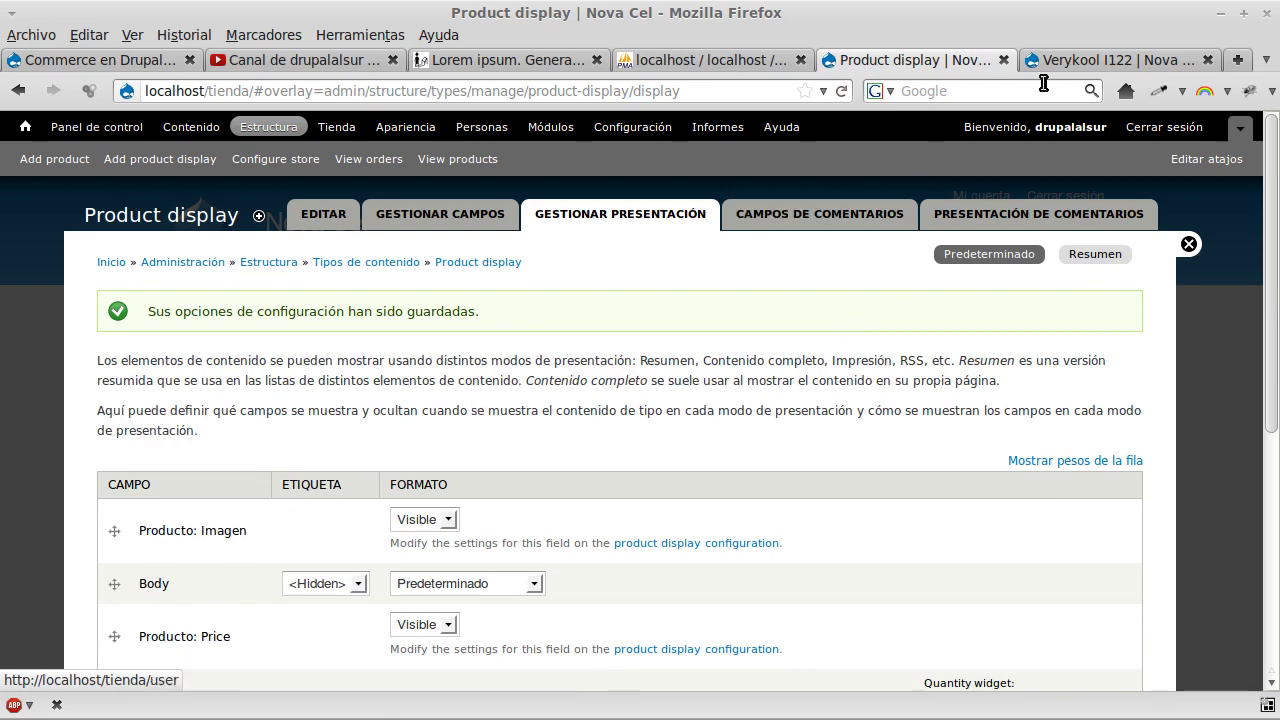
# Check the order of price and body text on the Verykool I122 page, the front page teasers and the Nokia 1616 page
pyautogui.click(1105, 60)
pyautogui.scroll(-4, 646, 509)
pyautogui.scroll(1, 629, 509)
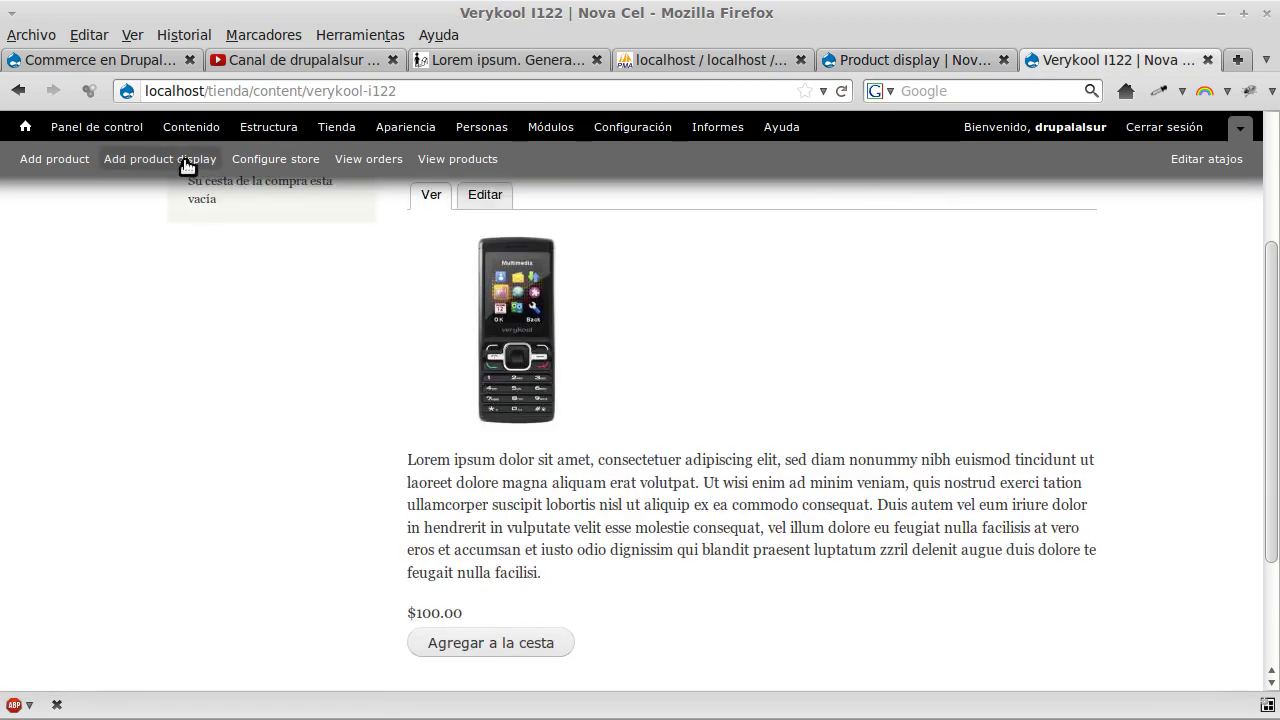
pyautogui.scroll(4, 273, 287)
pyautogui.click(180, 240)
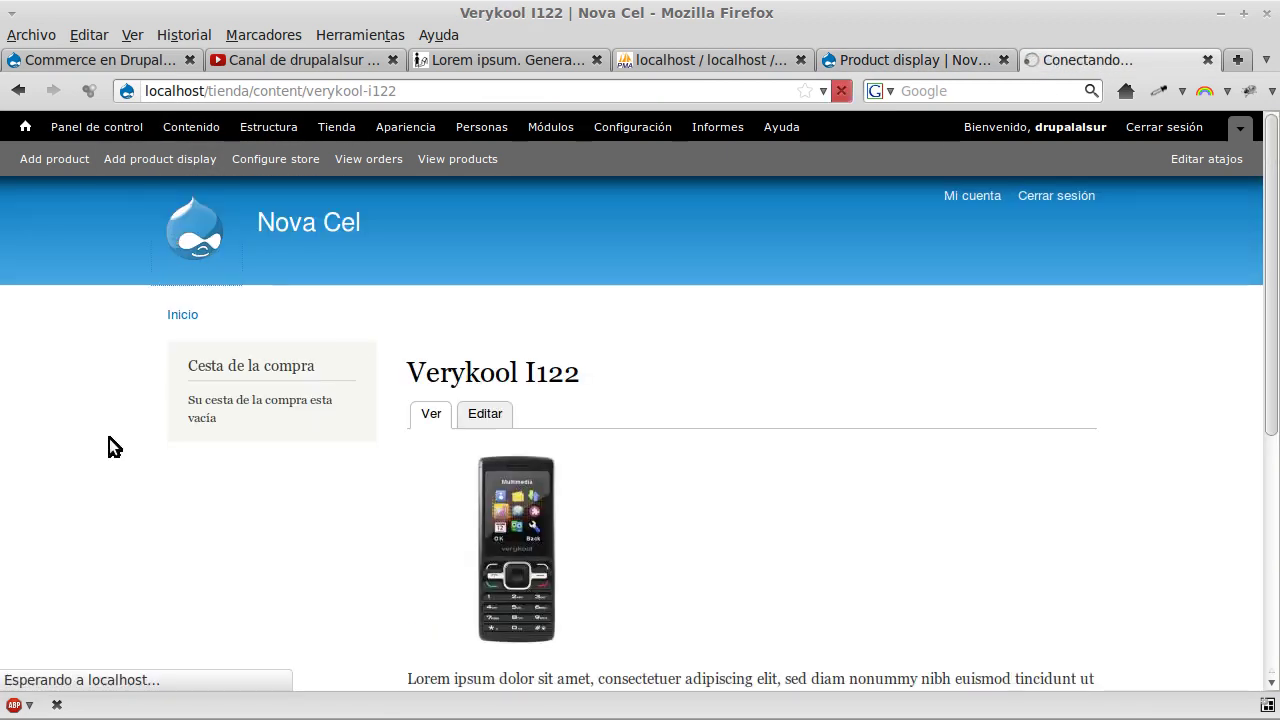
pyautogui.scroll(-8, 117, 480)
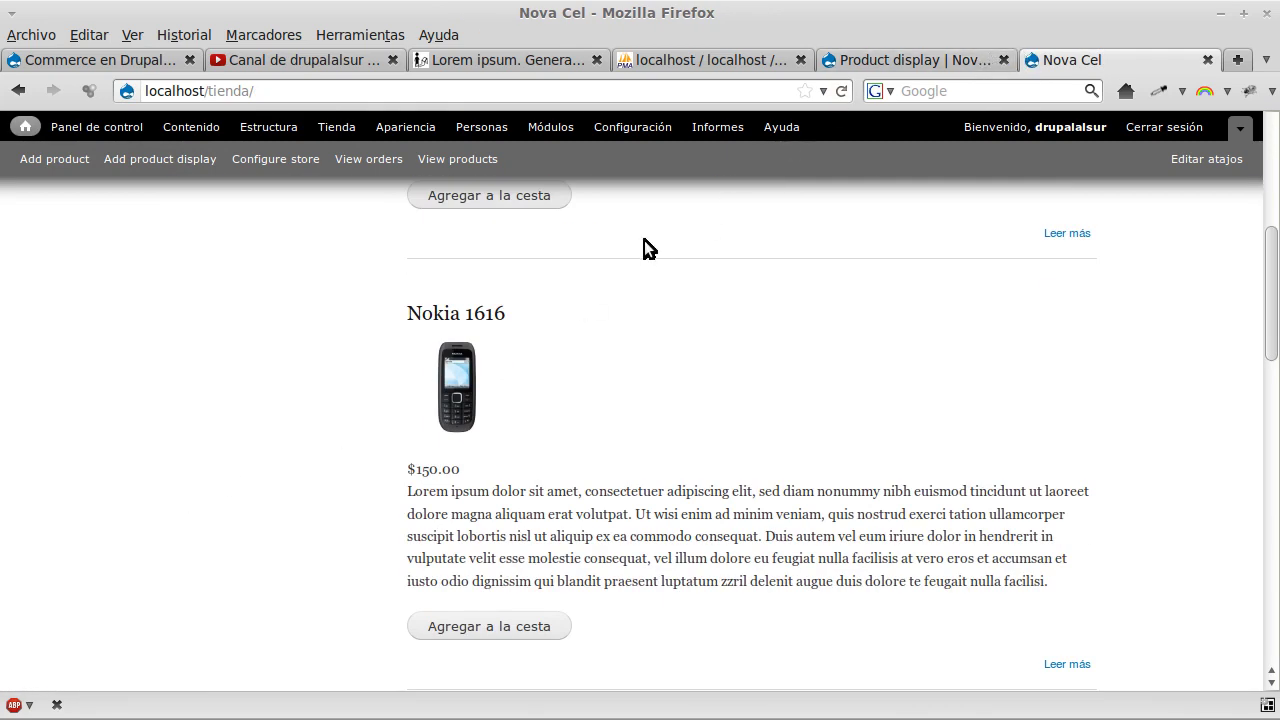
pyautogui.click(495, 316)
pyautogui.scroll(-6, 271, 430)
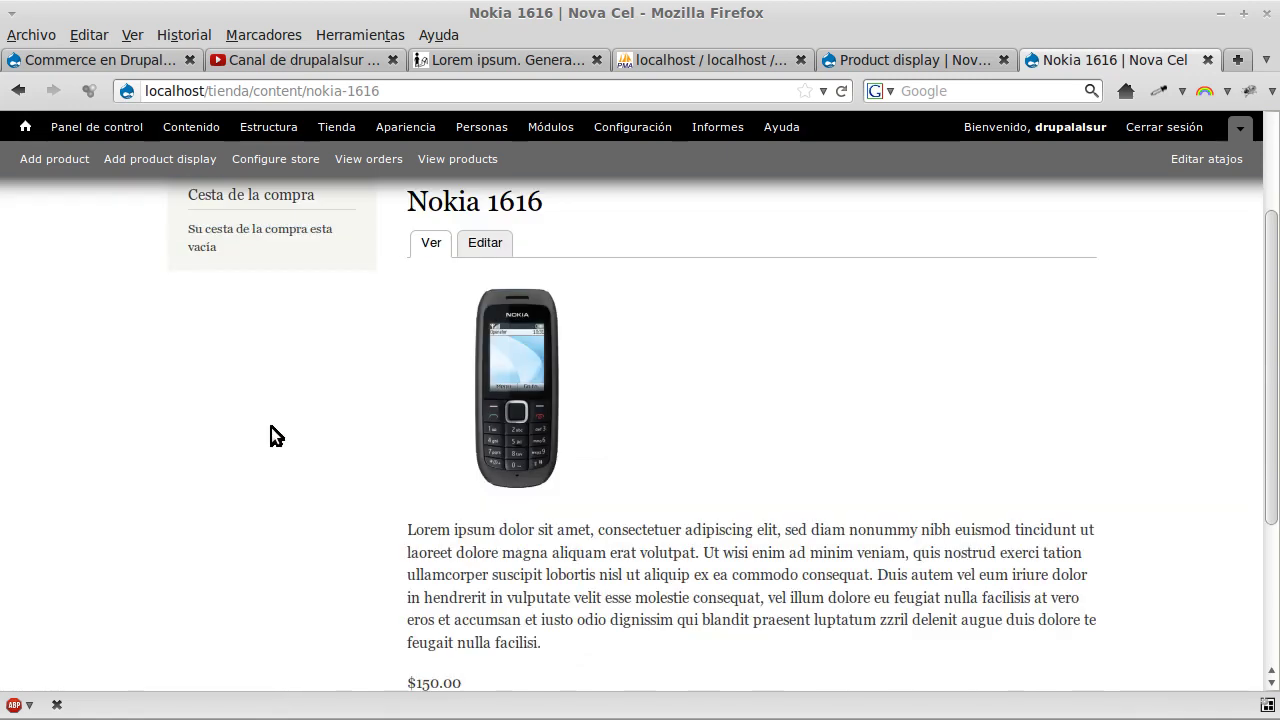
# Place the product price below the body in the Product display type's teaser (Resumen) presentation and save the layout
pyautogui.click(874, 62)
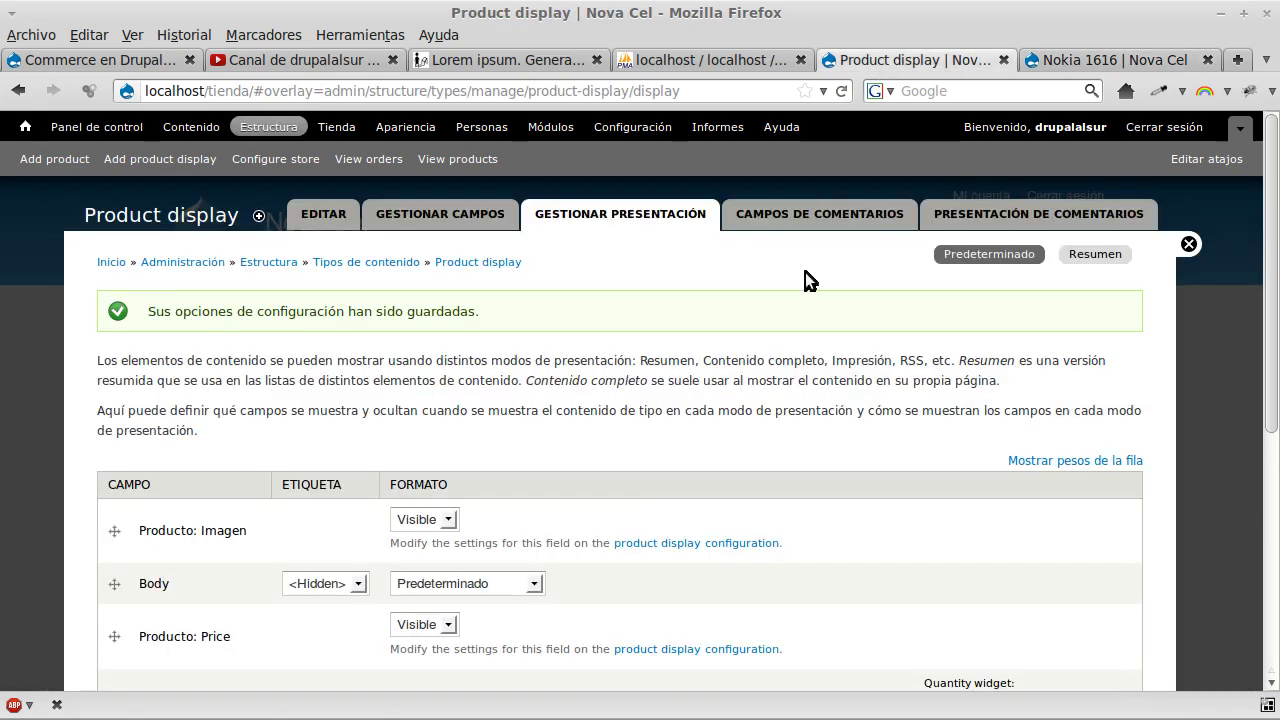
pyautogui.click(1097, 254)
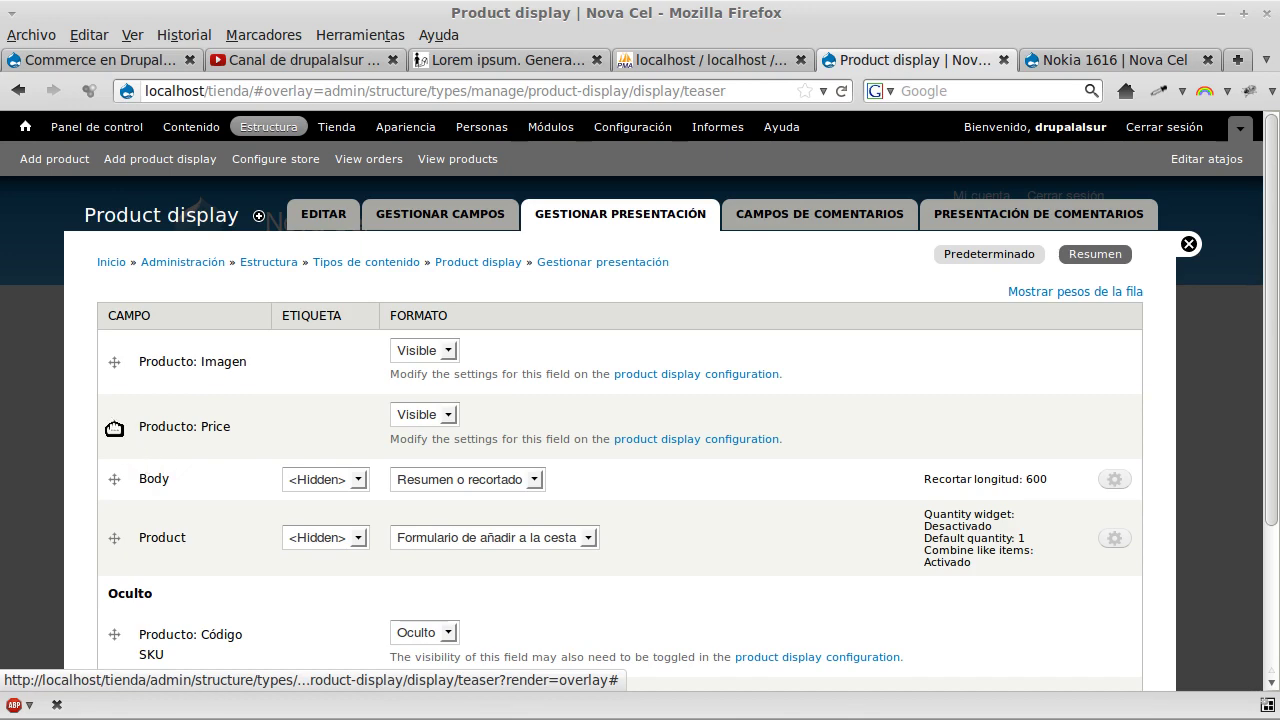
pyautogui.moveTo(114, 426); pyautogui.dragTo(108, 490)
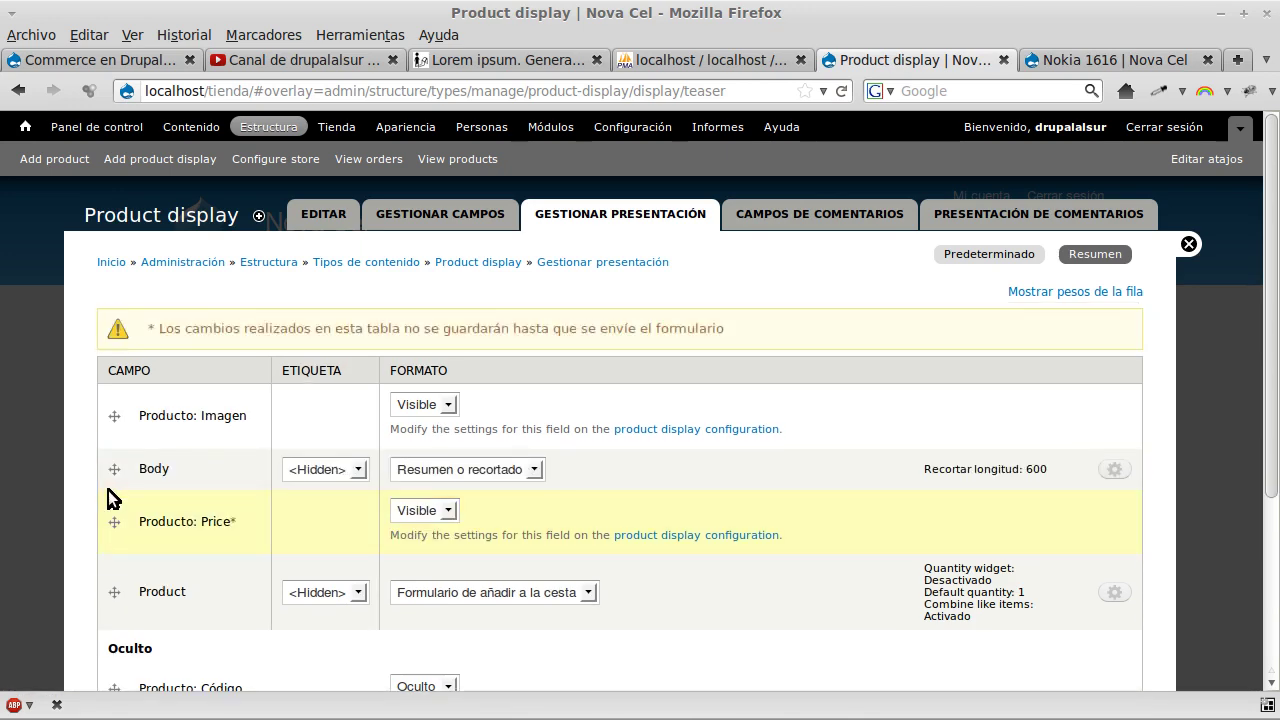
pyautogui.scroll(-3, 108, 490)
pyautogui.click(125, 598)
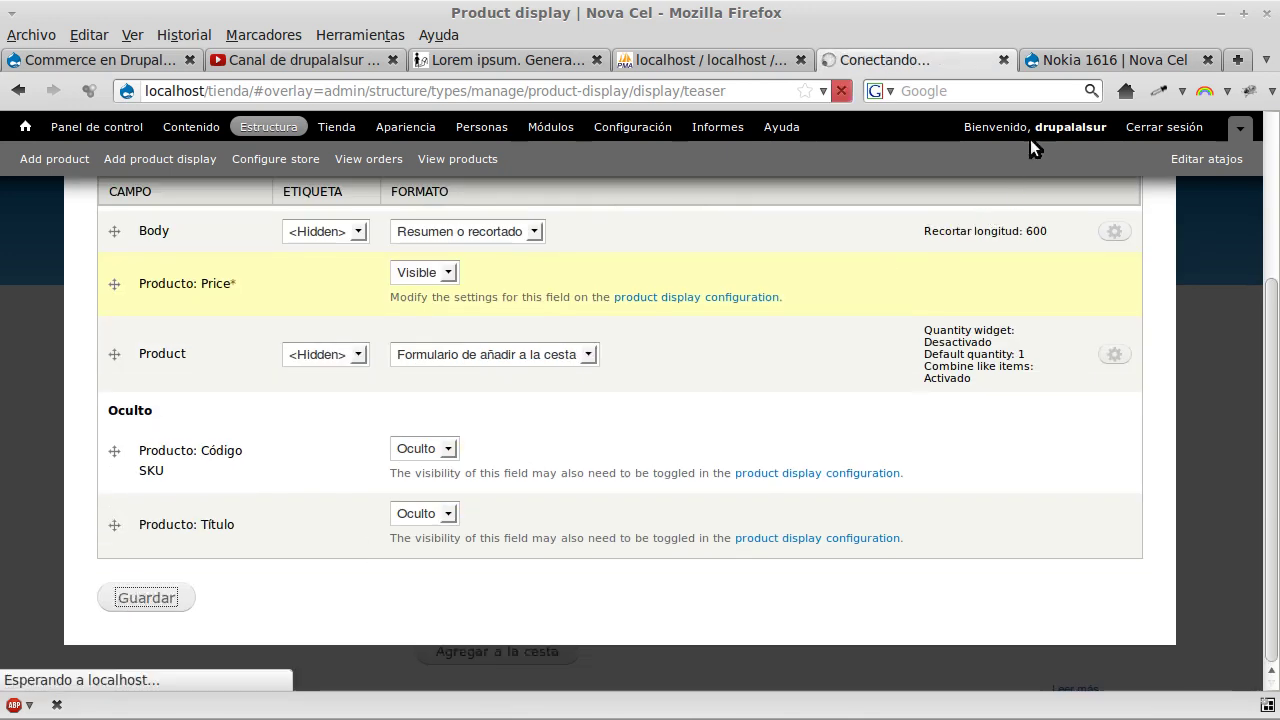
# Go back to the store's front page and check where the price sits in the product teasers
pyautogui.click(1061, 60)
pyautogui.scroll(5, 800, 355)
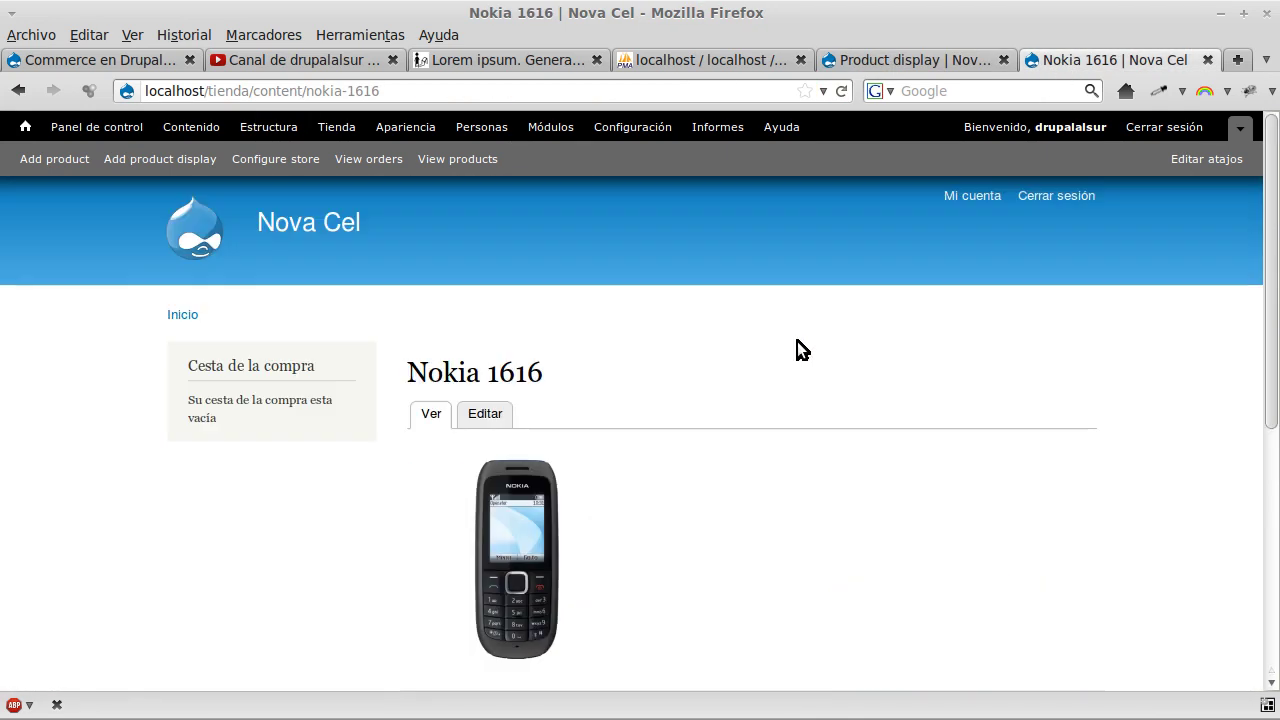
pyautogui.click(189, 248)
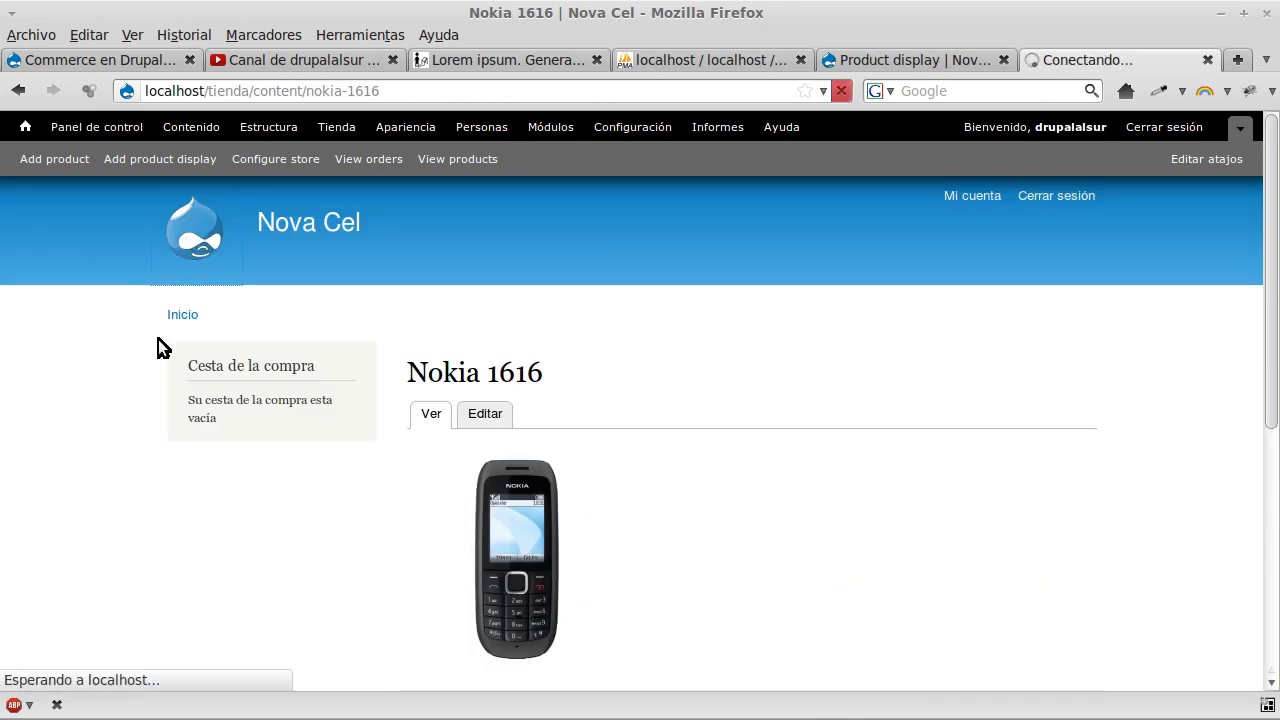
pyautogui.scroll(-3, 142, 420)
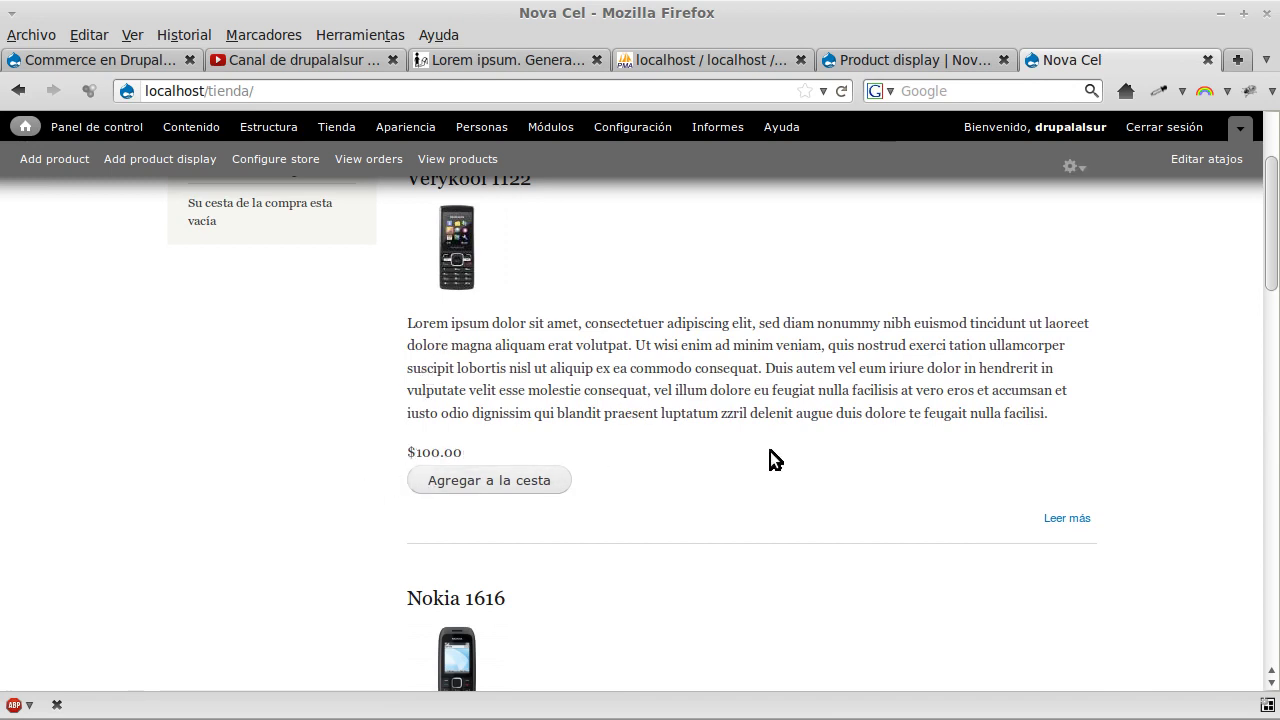
# Compare the field order and formats in the teaser presentation settings with the product teasers on the front page
pyautogui.click(931, 61)
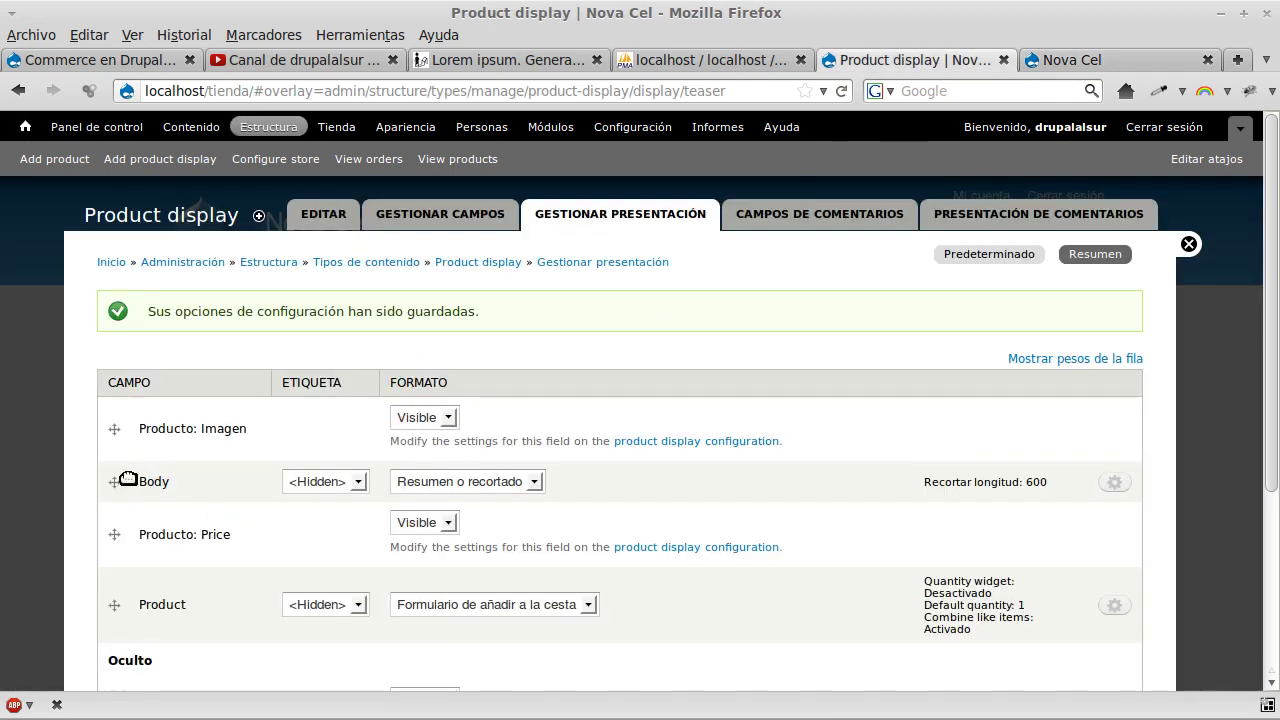
pyautogui.scroll(-2, 366, 548)
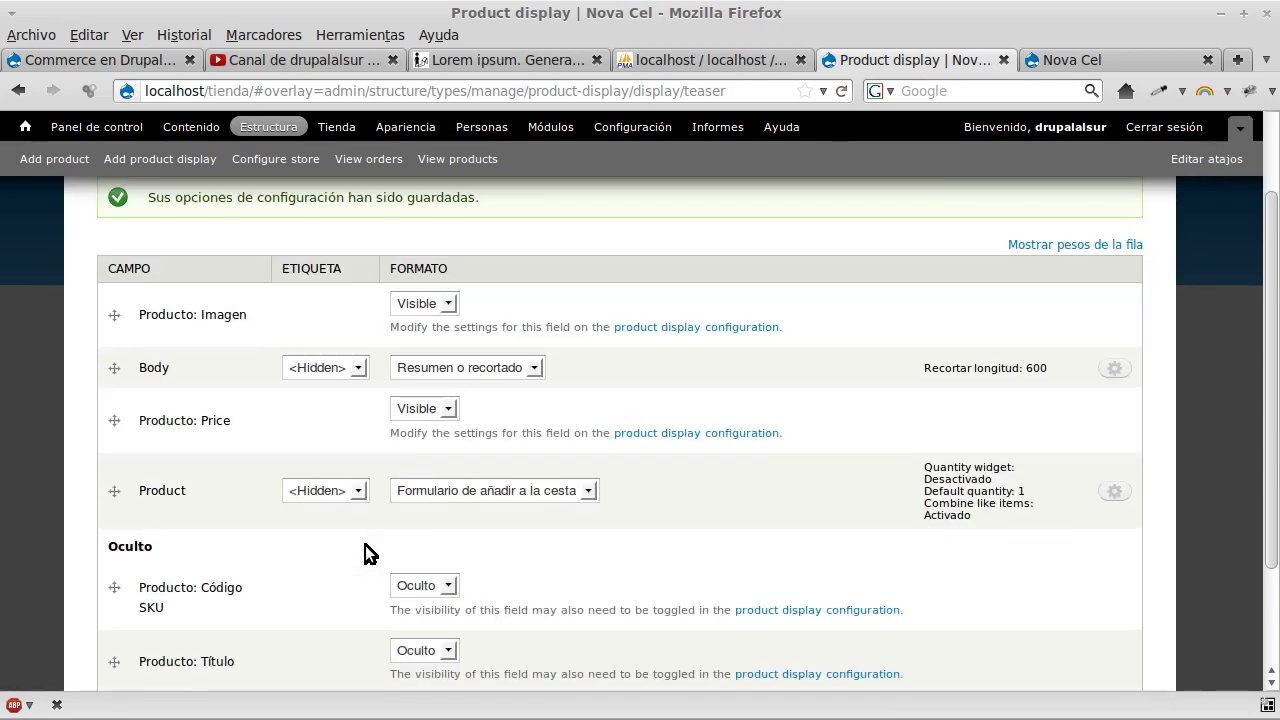
pyautogui.scroll(2, 365, 550)
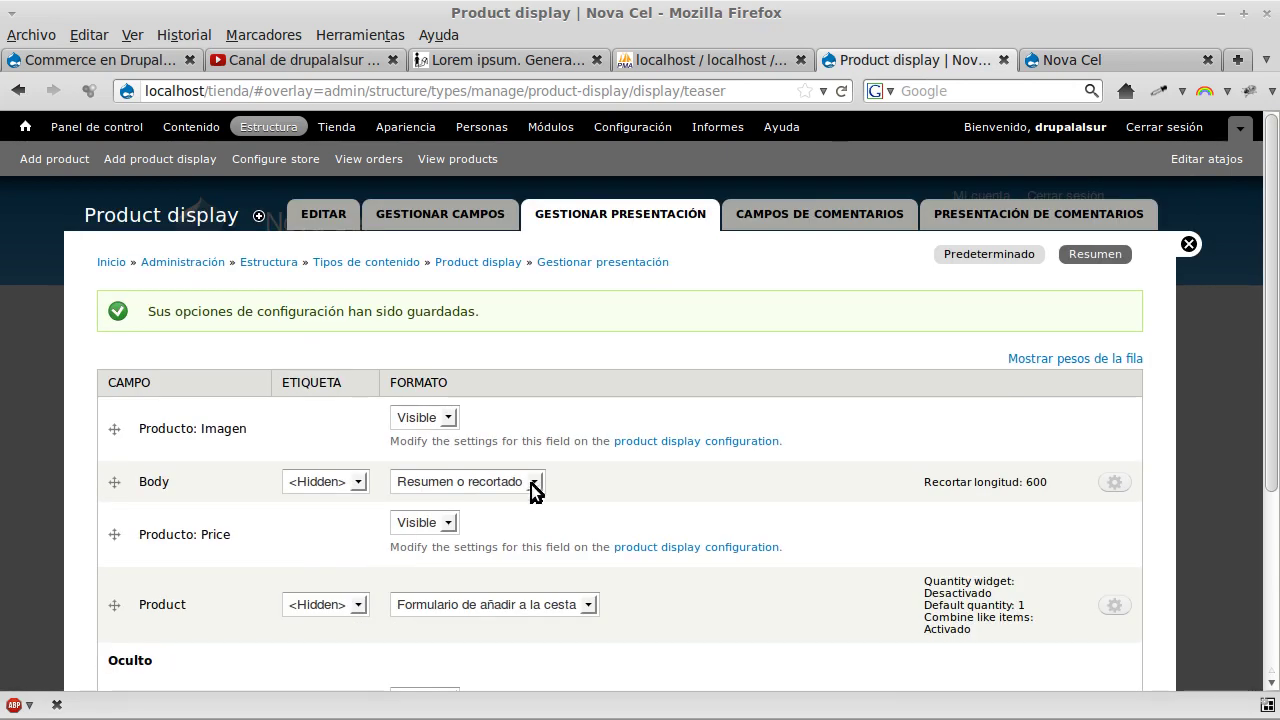
pyautogui.click(1067, 59)
pyautogui.scroll(3, 847, 357)
pyautogui.scroll(-2, 793, 373)
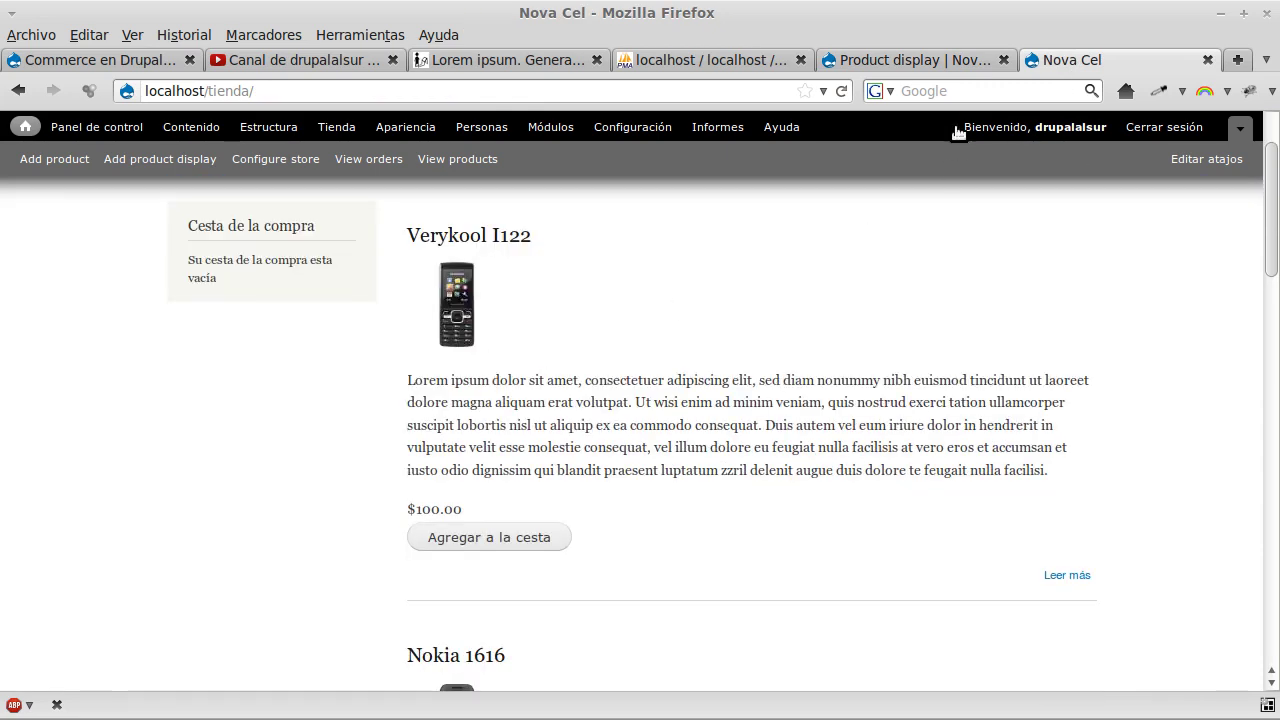
pyautogui.click(920, 60)
pyautogui.scroll(-3, 795, 350)
pyautogui.scroll(2, 790, 358)
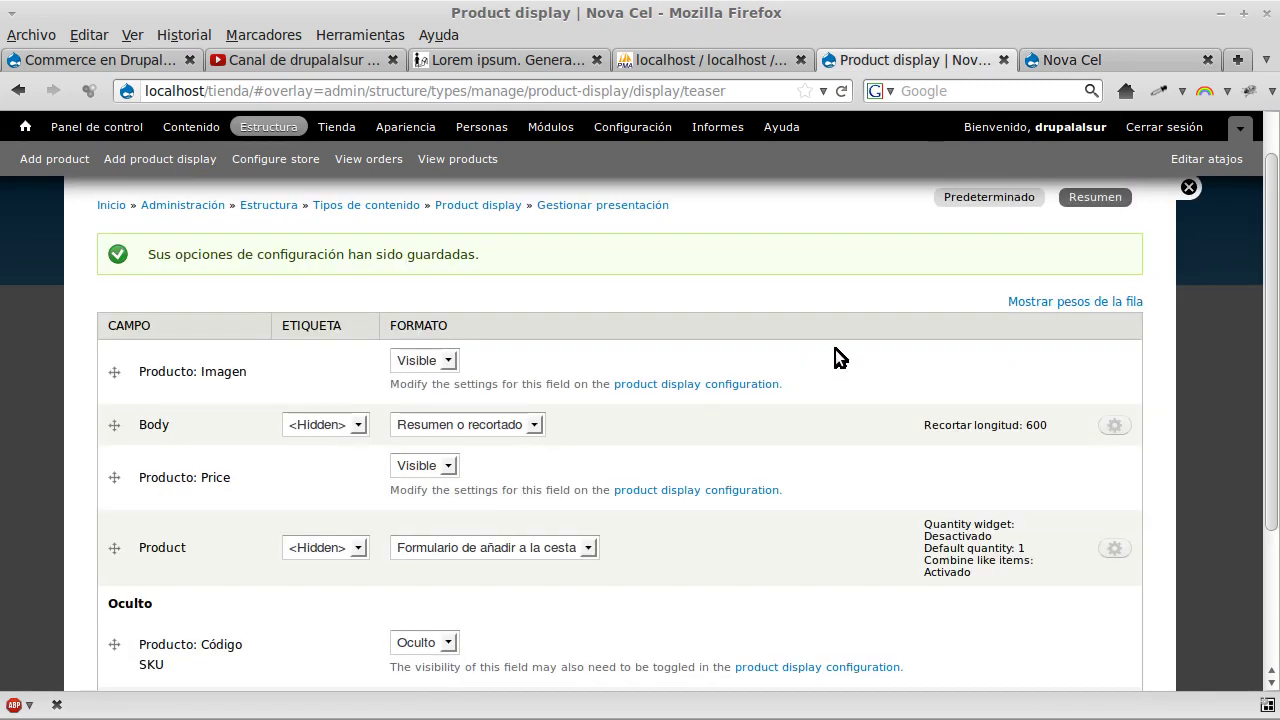
# Review the field order, visibility and formats in the Product display type's default (Predeterminado) presentation
pyautogui.click(965, 200)
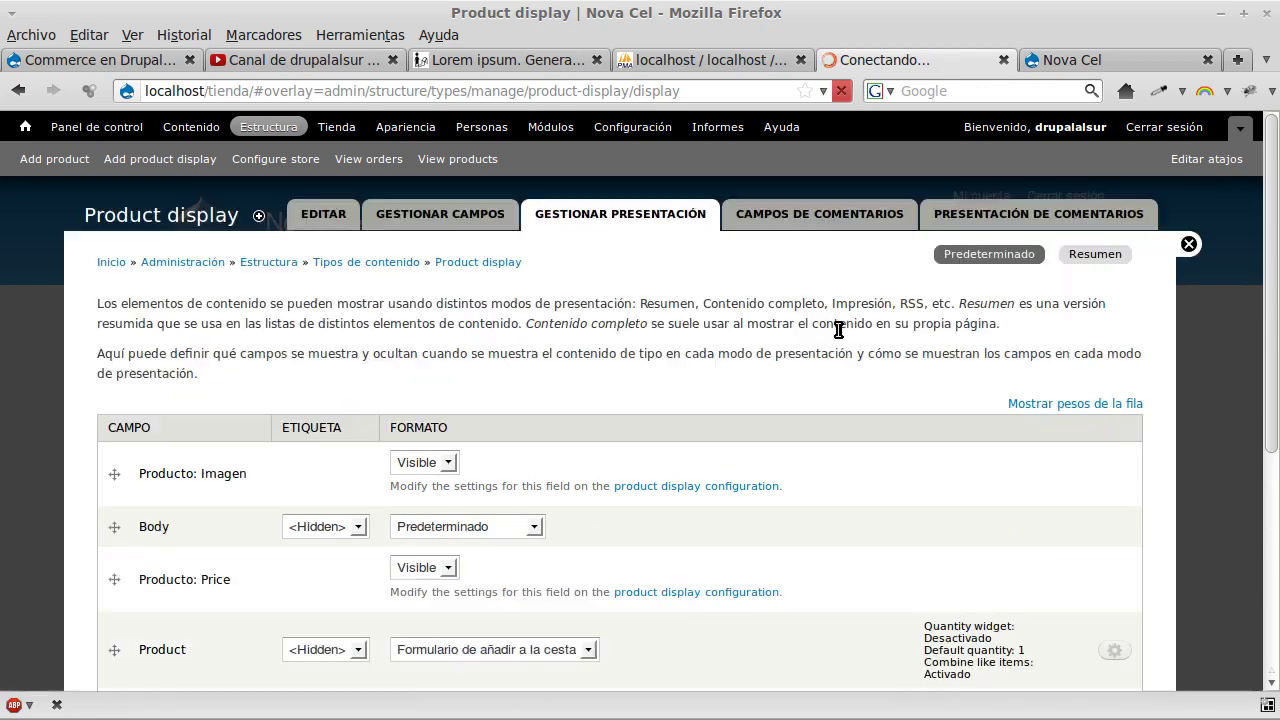
pyautogui.scroll(-2, 731, 415)
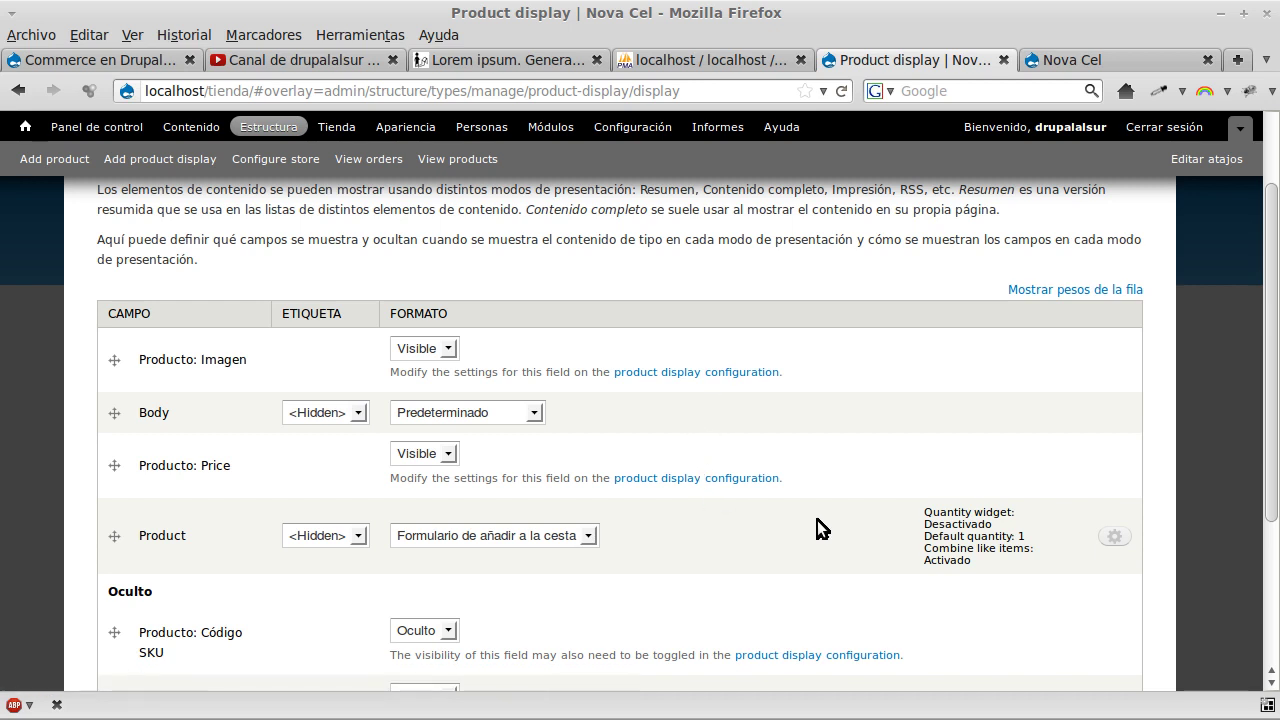
pyautogui.click(448, 348)
pyautogui.click(448, 348)
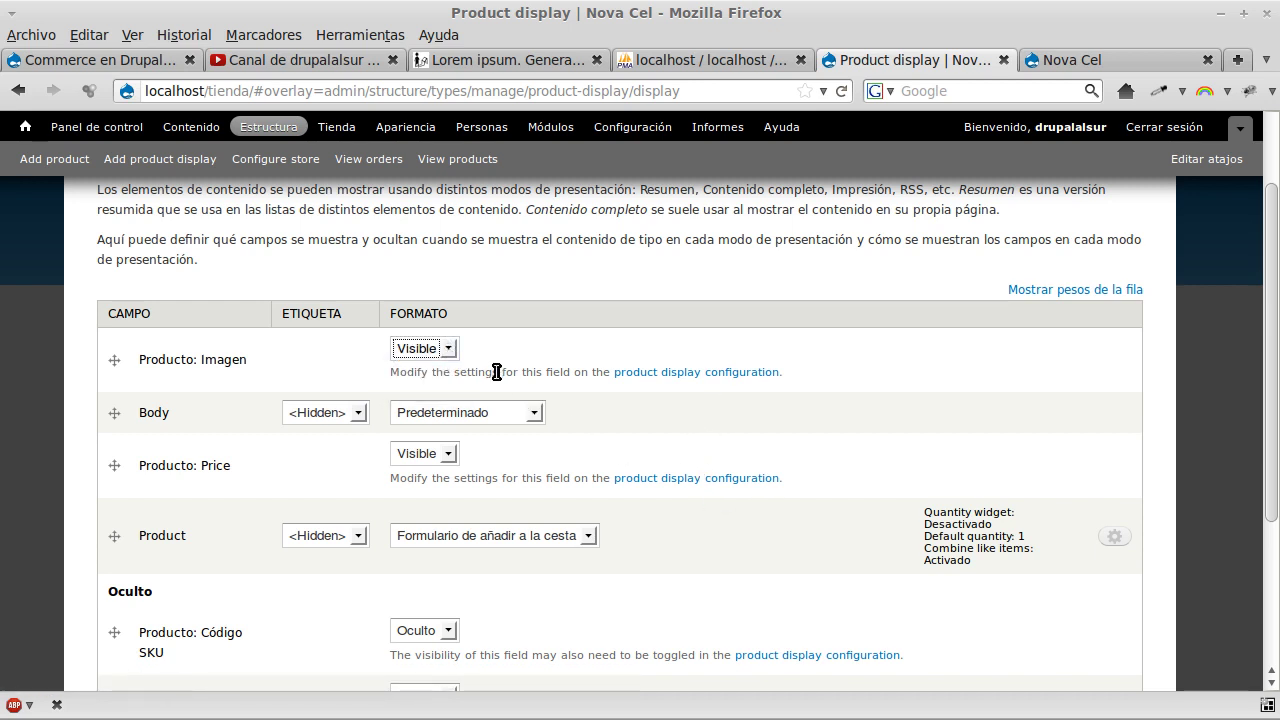
pyautogui.scroll(-2, 496, 373)
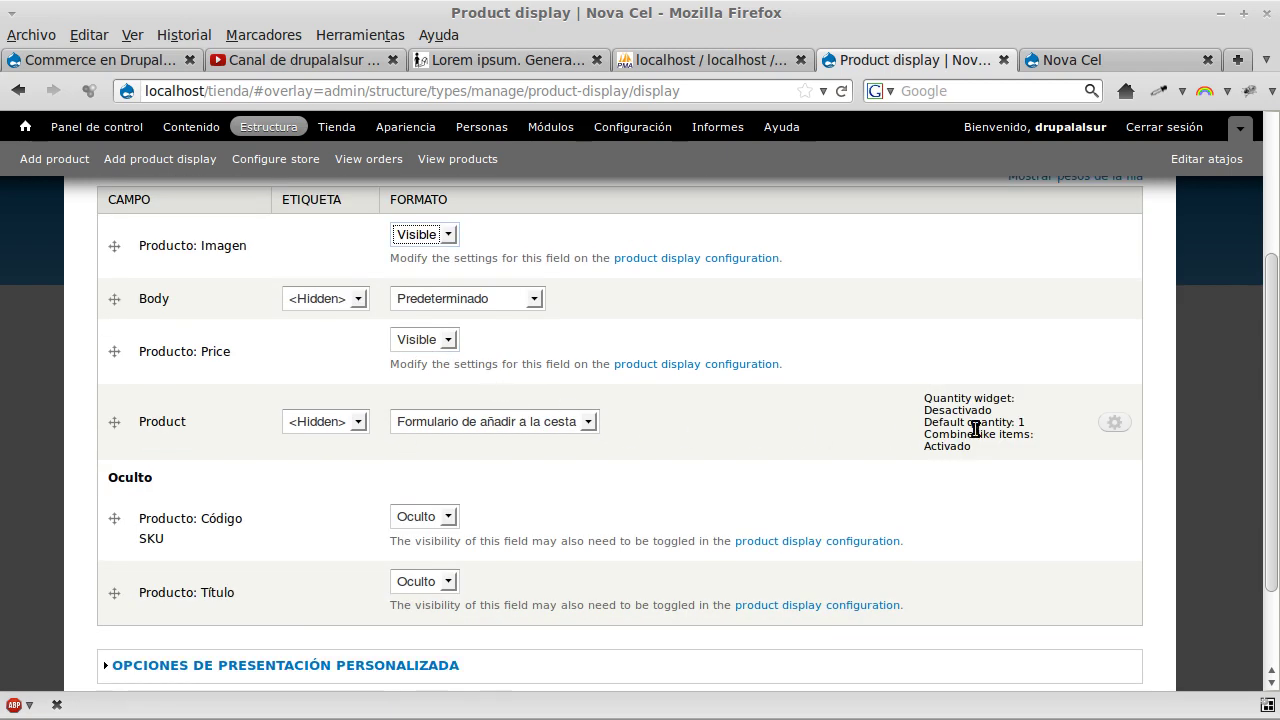
pyautogui.scroll(2, 910, 420)
pyautogui.scroll(2, 900, 400)
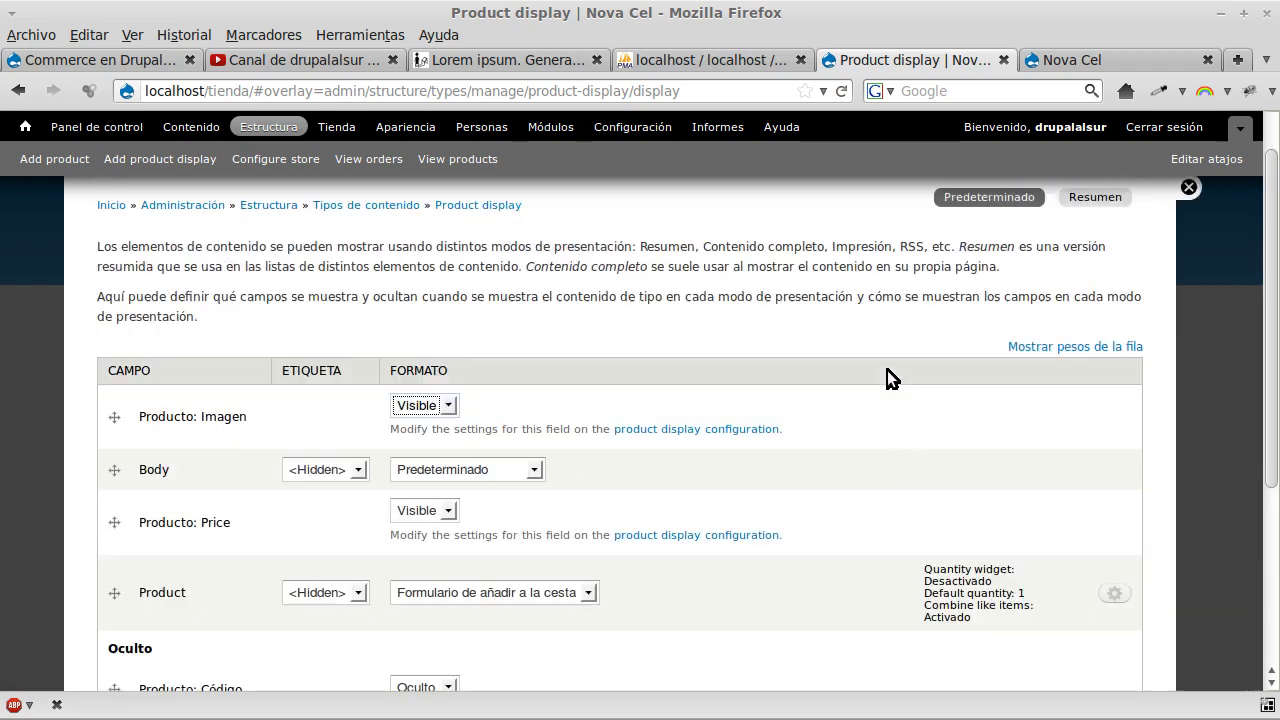
# Set the Body field's trim length to 160 in the Product display type's teaser (Resumen) presentation and save the settings
pyautogui.click(1092, 256)
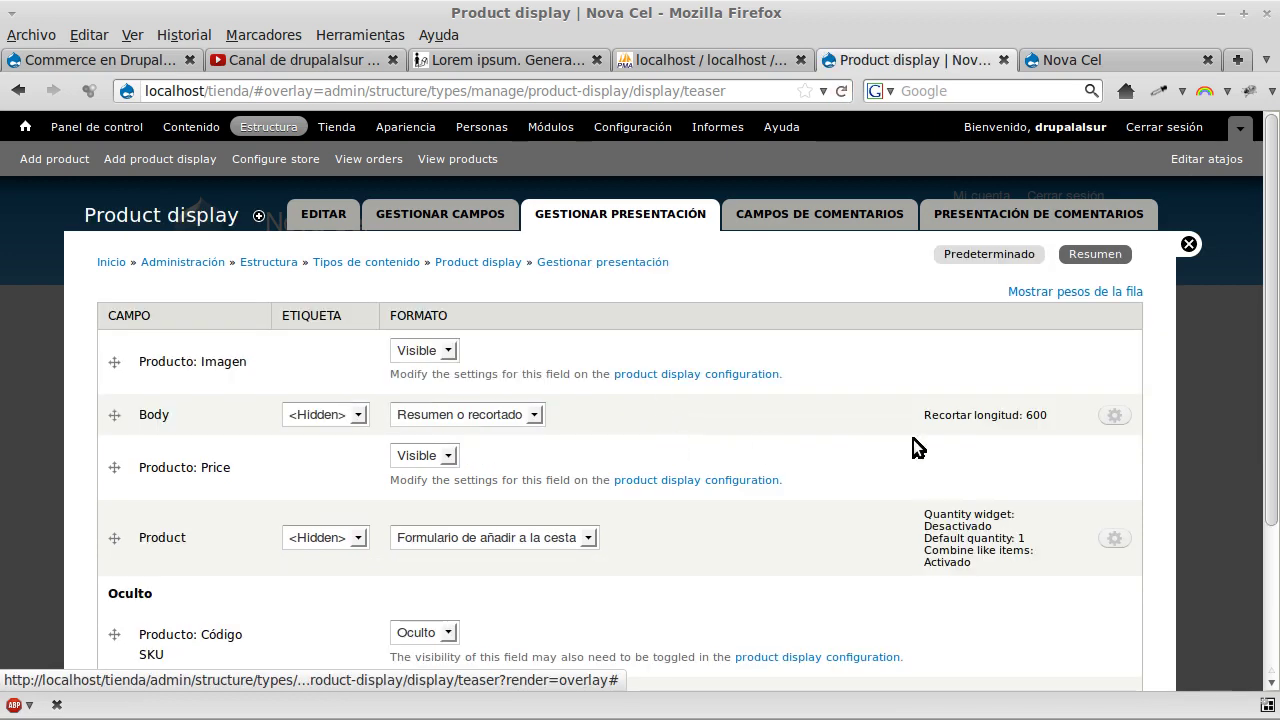
pyautogui.click(1102, 418)
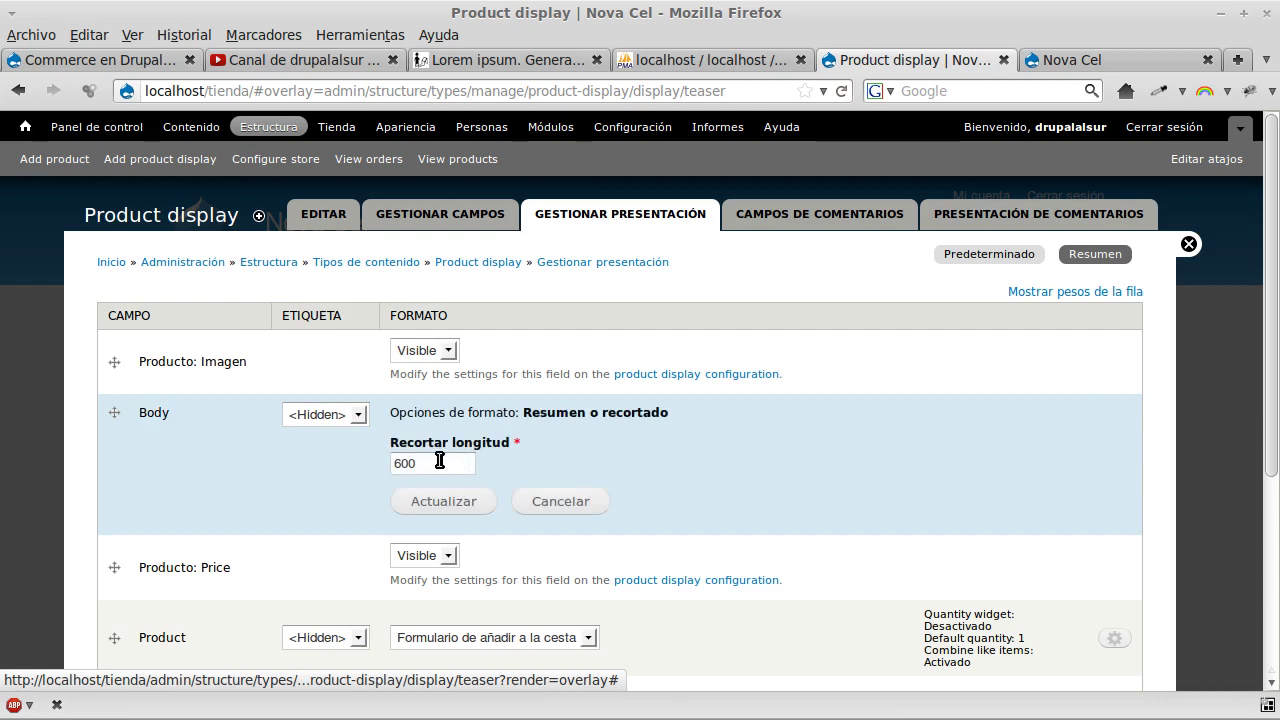
pyautogui.moveTo(441, 460); pyautogui.dragTo(334, 463)
pyautogui.write('160')
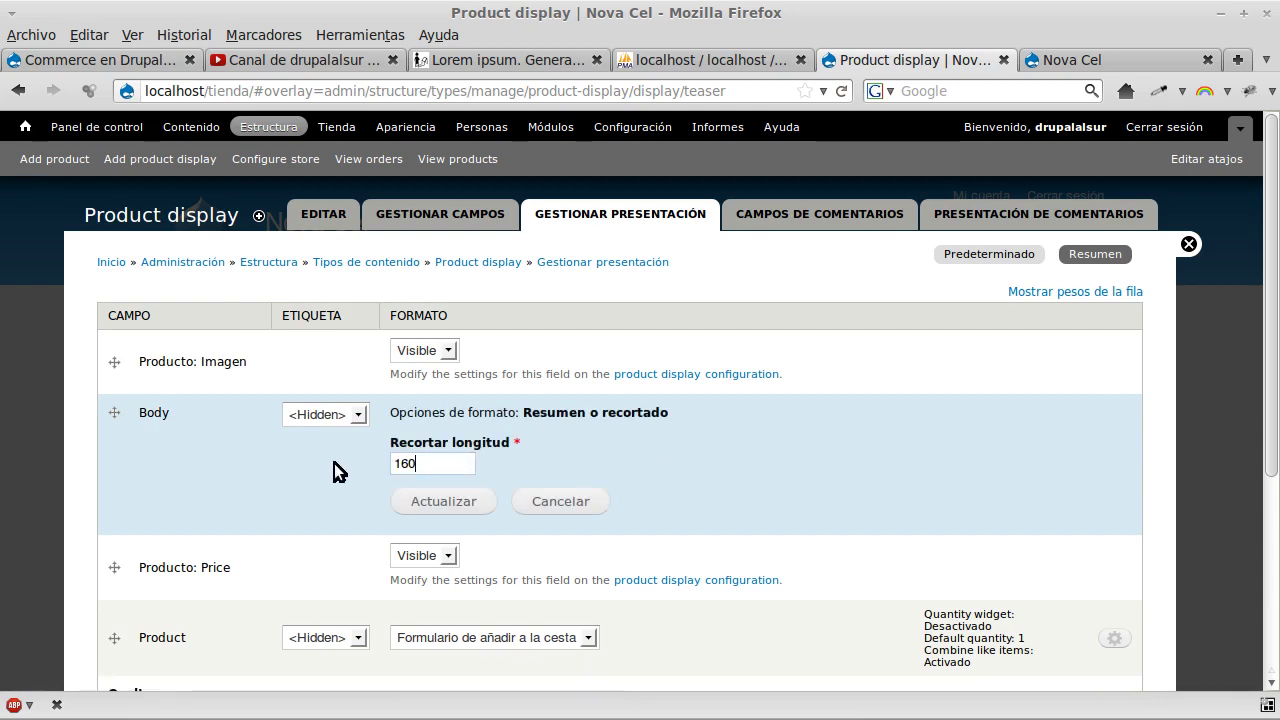
pyautogui.click(447, 503)
pyautogui.scroll(-3, 573, 493)
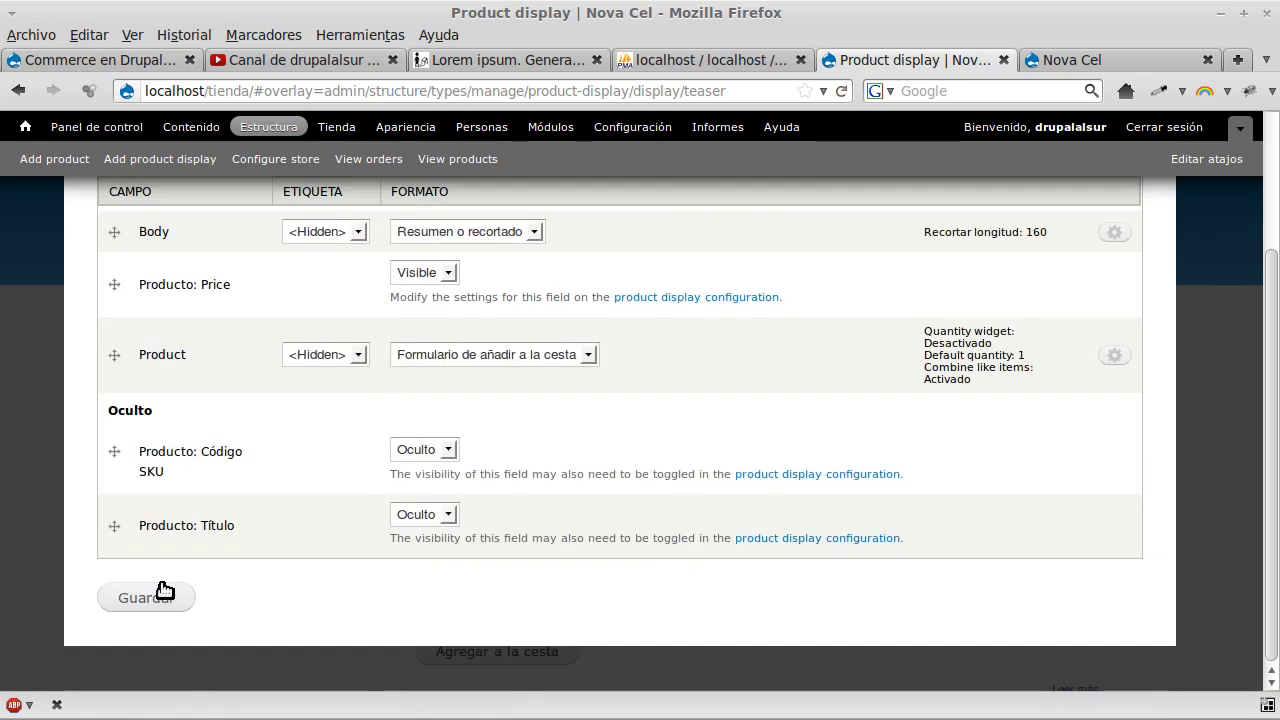
pyautogui.click(160, 595)
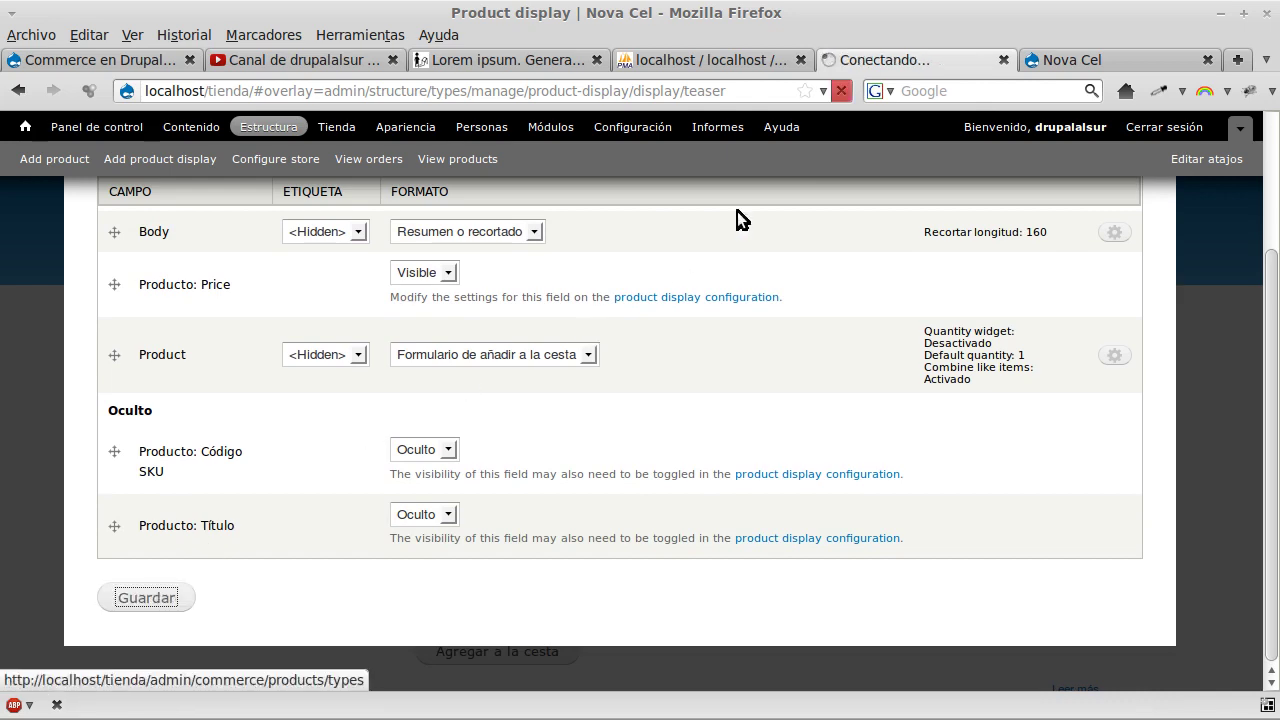
# Reload the store's front page and check the length of the body text in the product teasers
pyautogui.click(1061, 59)
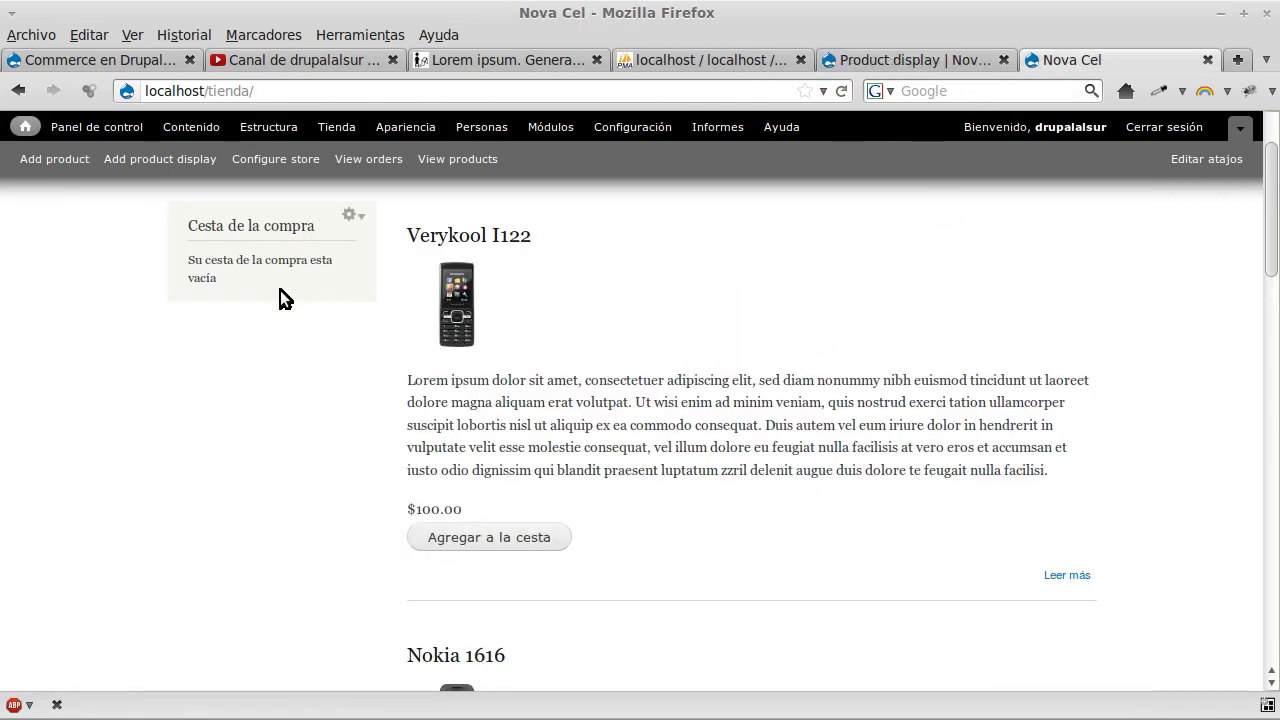
pyautogui.press('F5')
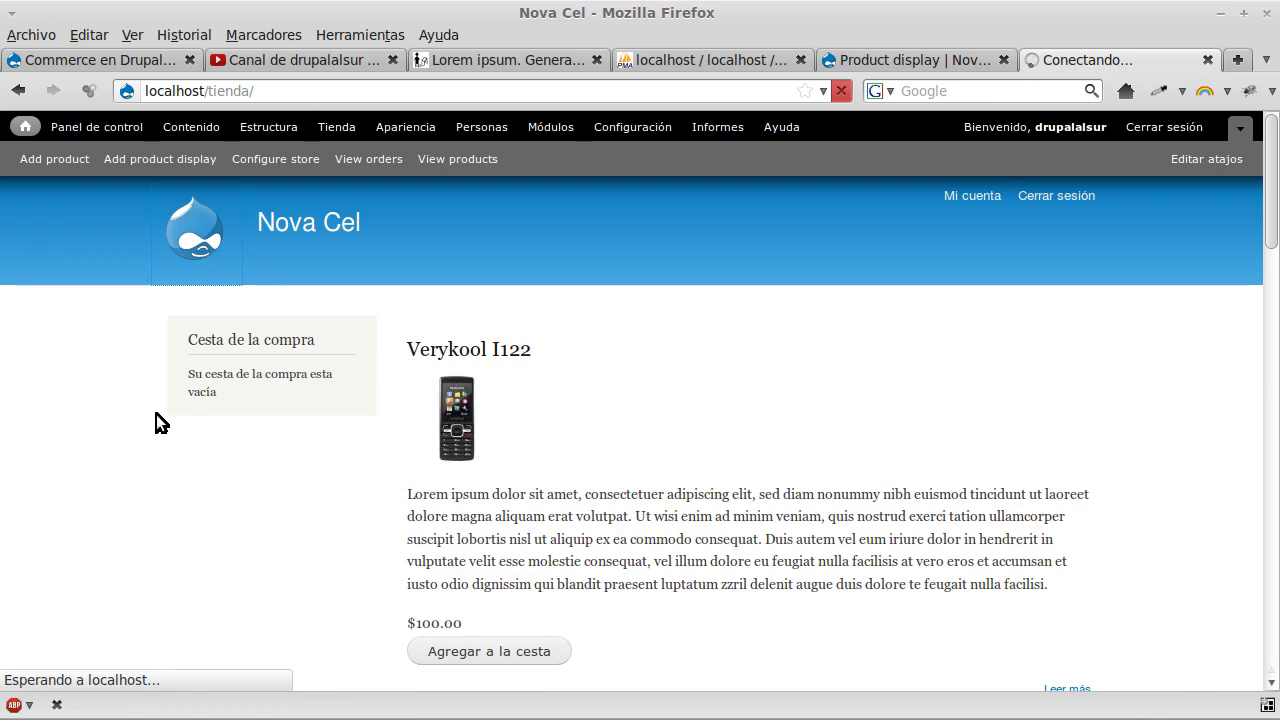
pyautogui.scroll(-10, 586, 400)
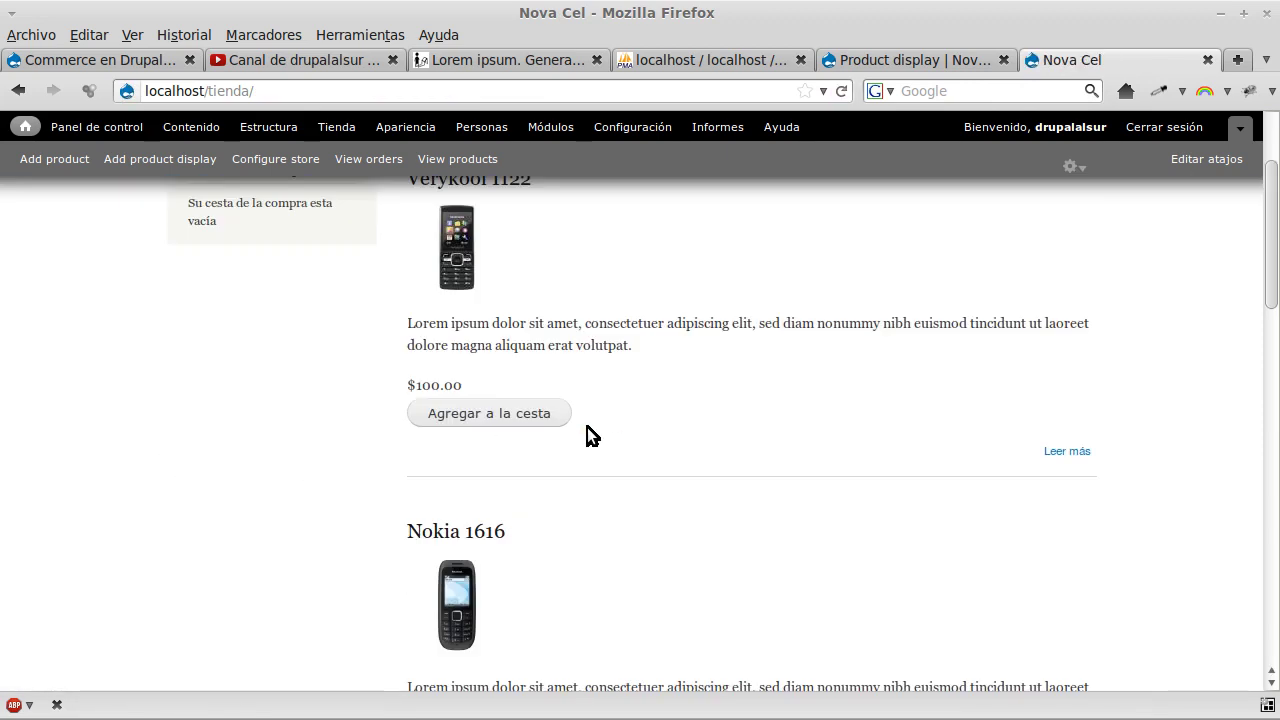
pyautogui.scroll(-3, 558, 530)
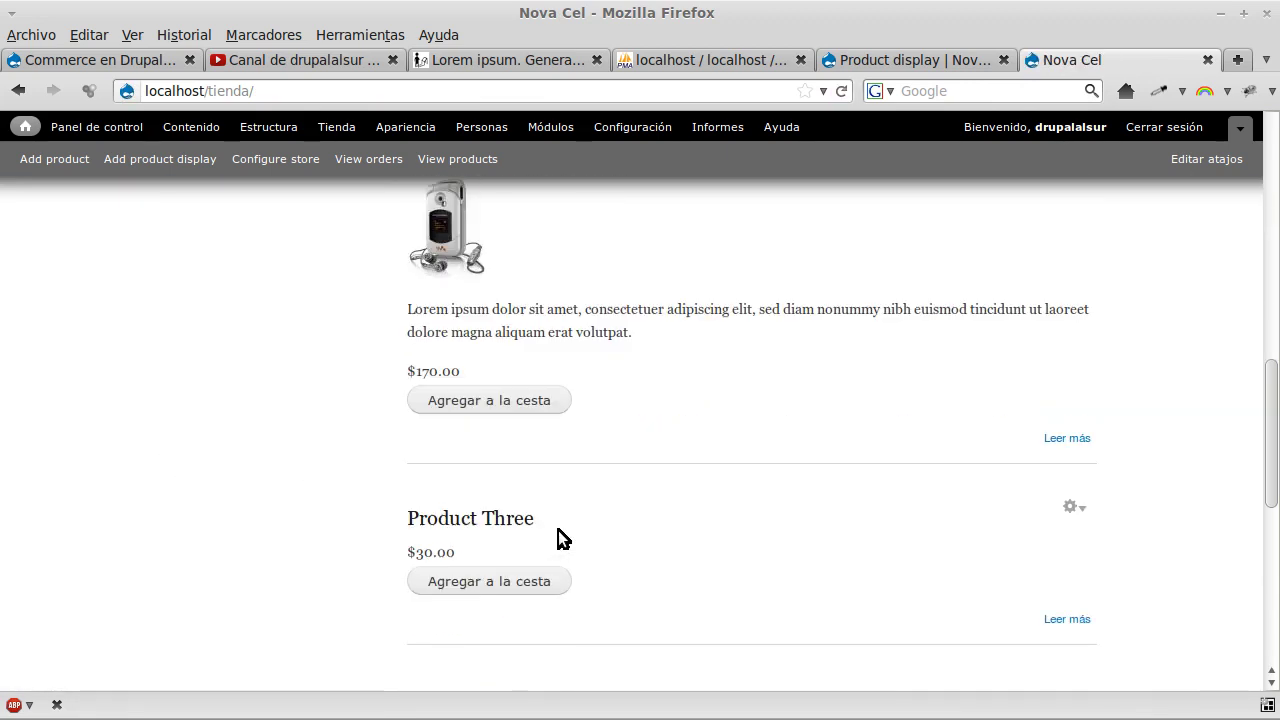
pyautogui.scroll(12, 558, 530)
pyautogui.scroll(1, 565, 537)
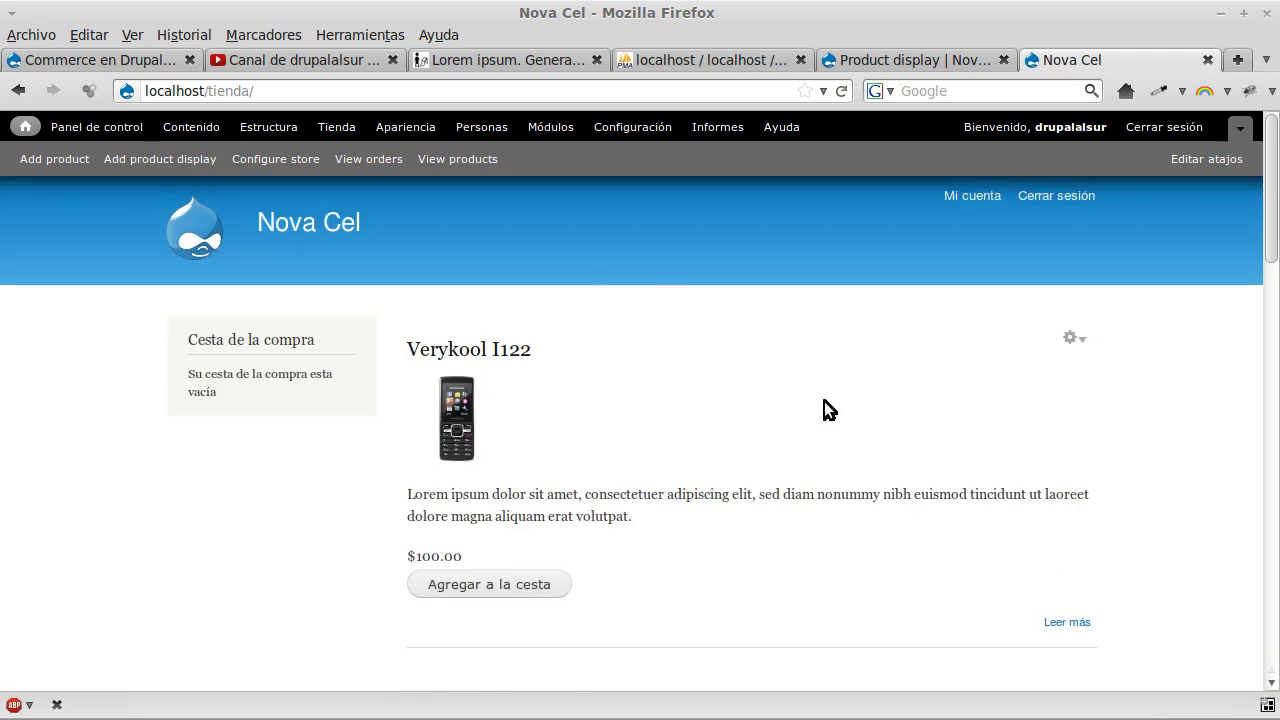
# Go from the Product display teaser settings to the presentation settings of the Product product type
pyautogui.click(963, 65)
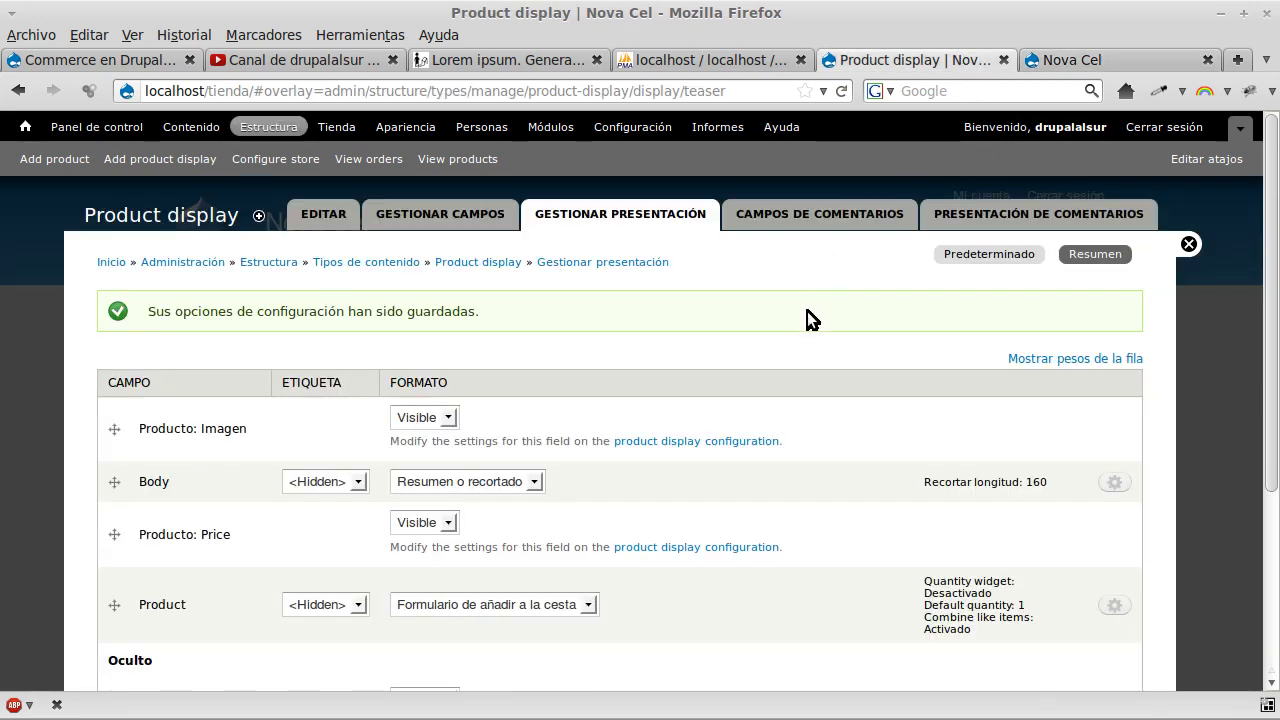
pyautogui.scroll(-2, 800, 320)
pyautogui.scroll(-3, 795, 331)
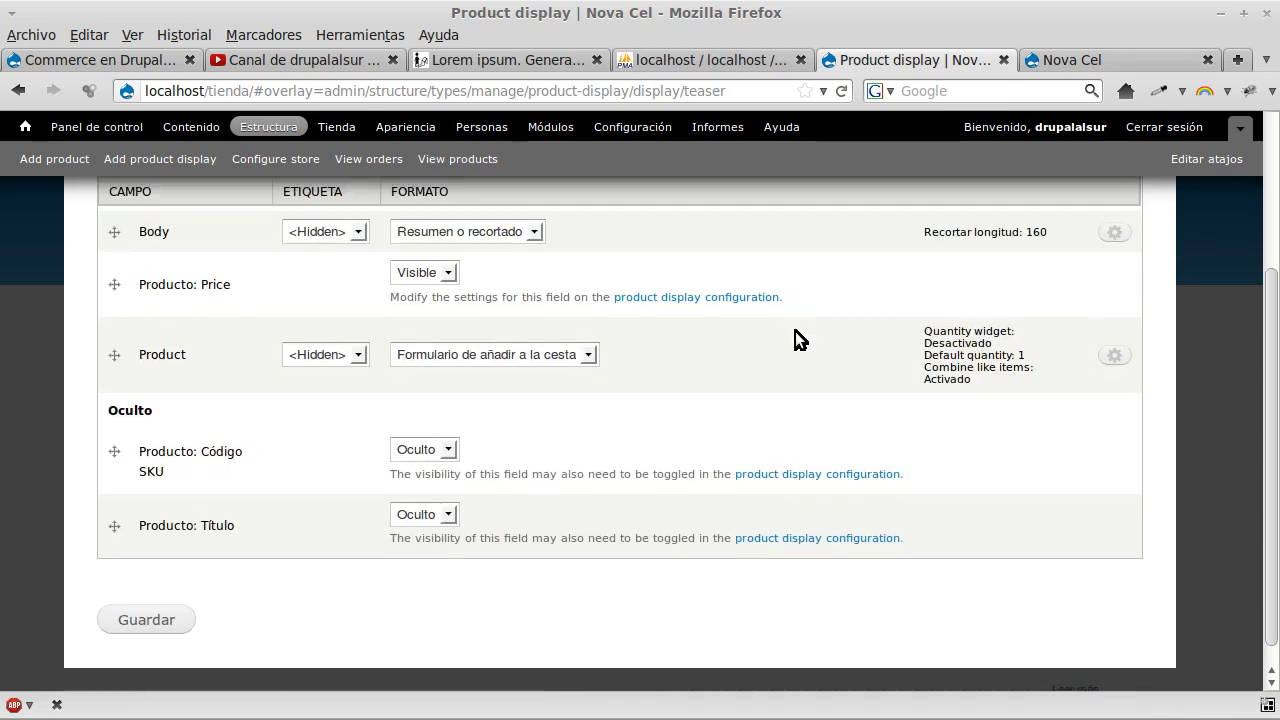
pyautogui.scroll(3, 760, 345)
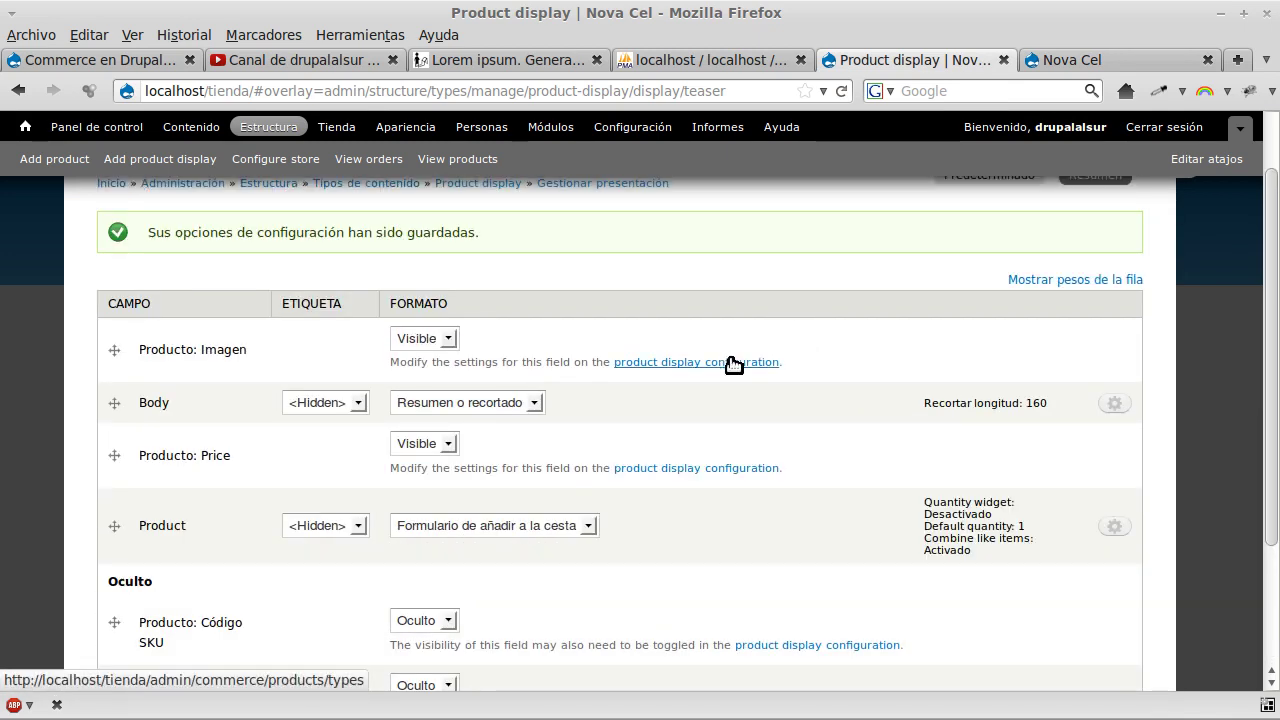
pyautogui.click(733, 365)
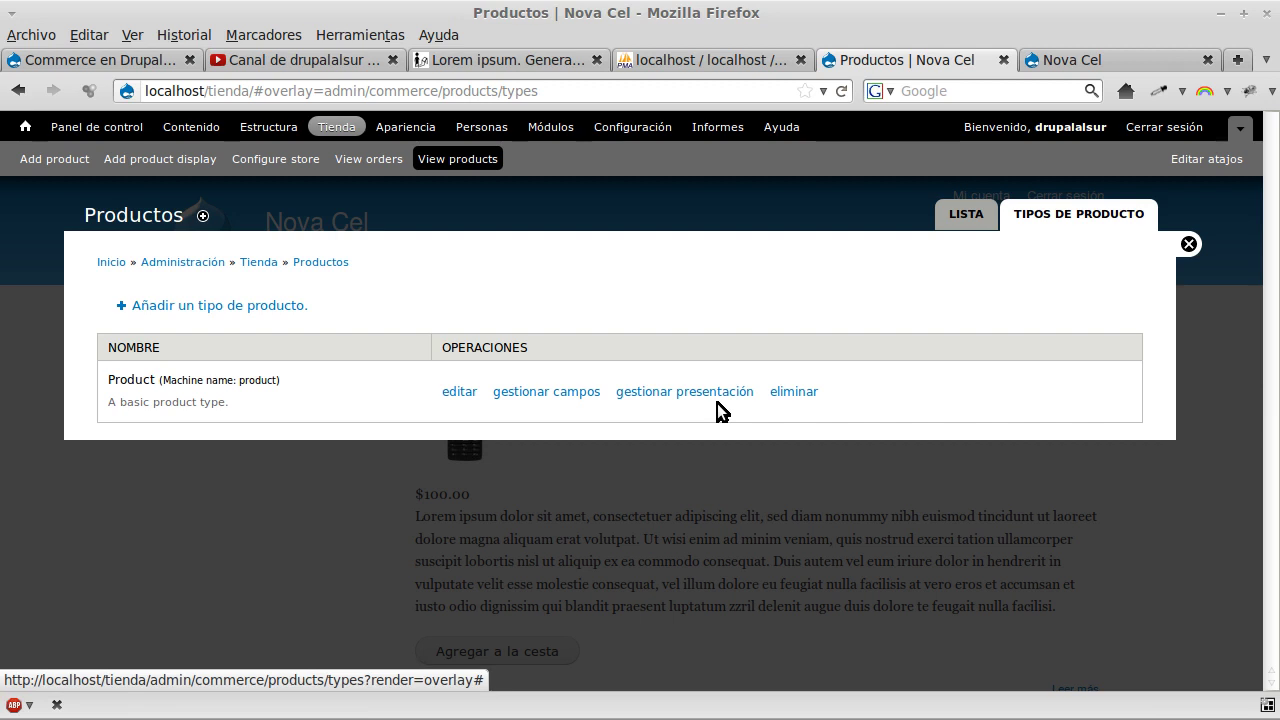
pyautogui.click(18, 90)
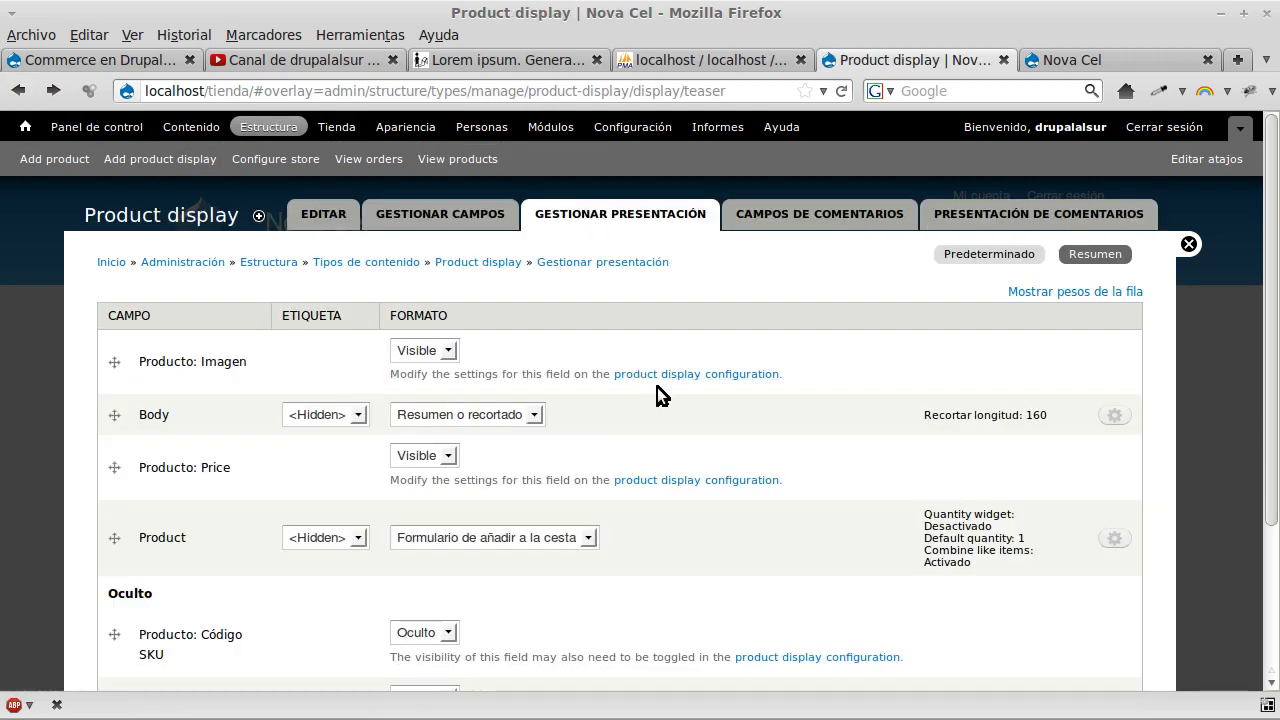
pyautogui.click(690, 376)
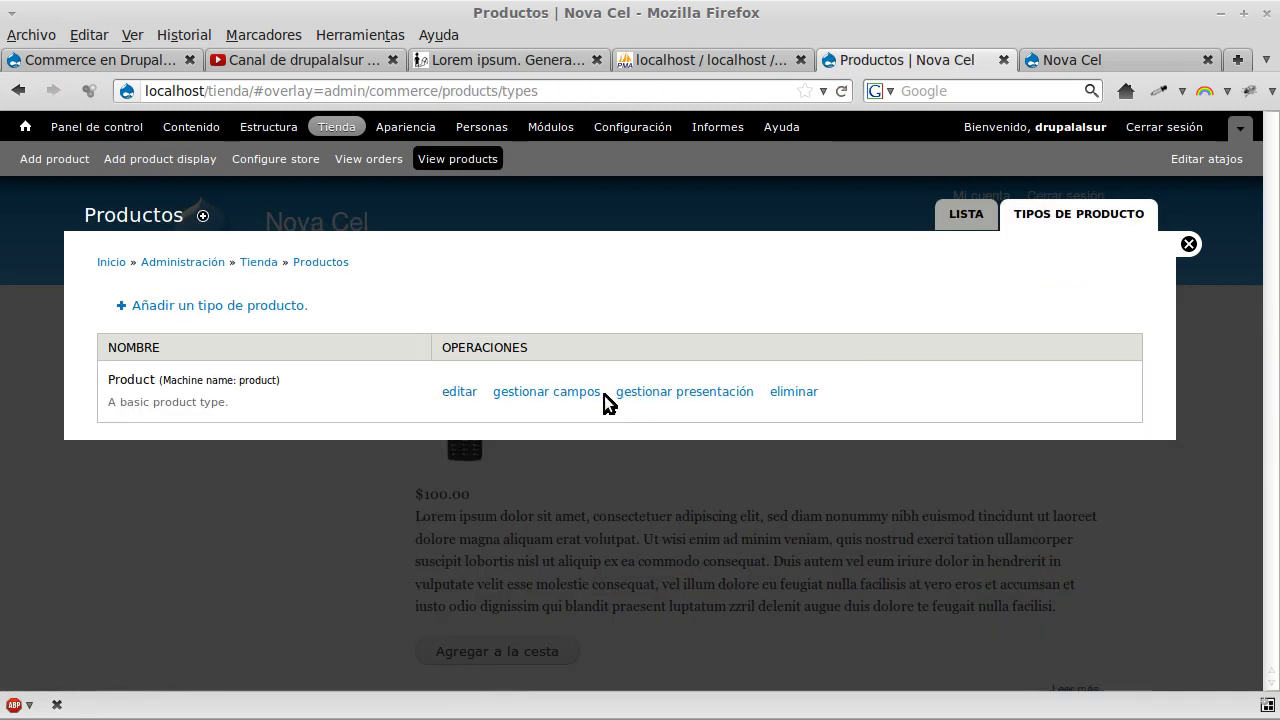
pyautogui.click(646, 397)
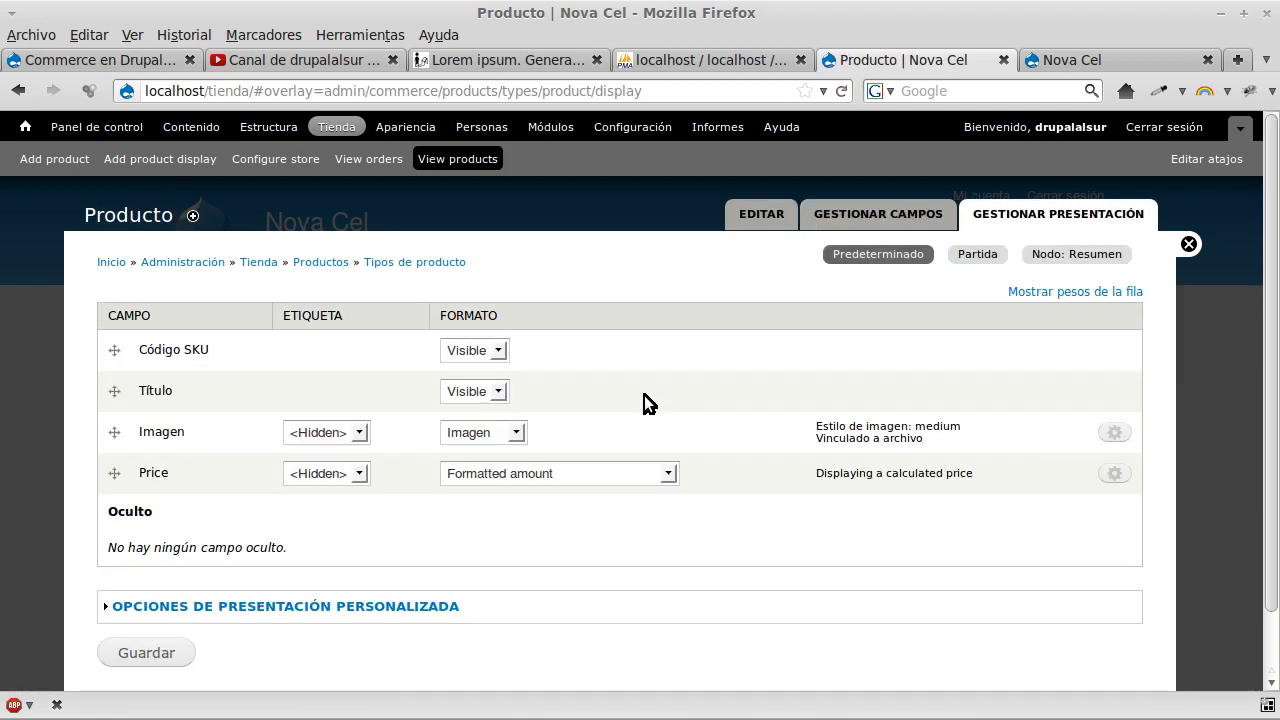
# Examine the Imagen field's format, image style and link options in the product type's default presentation, then cancel without changes
pyautogui.click(517, 433)
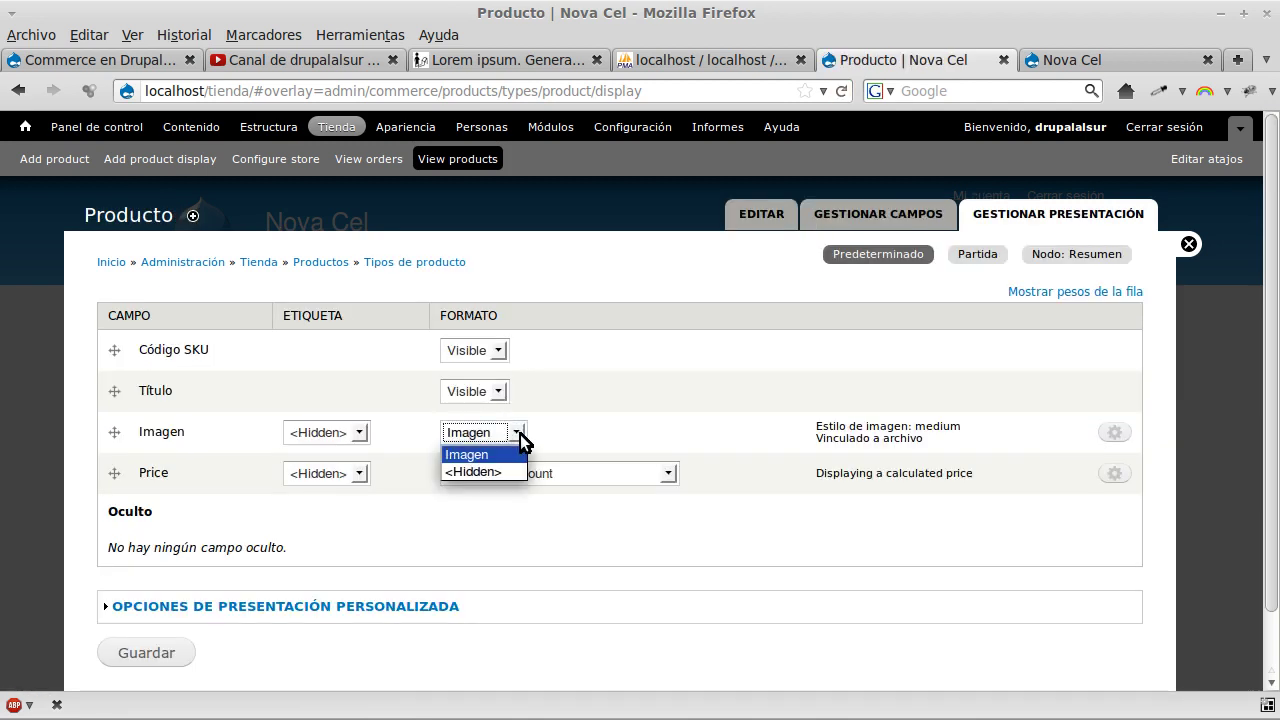
pyautogui.click(520, 434)
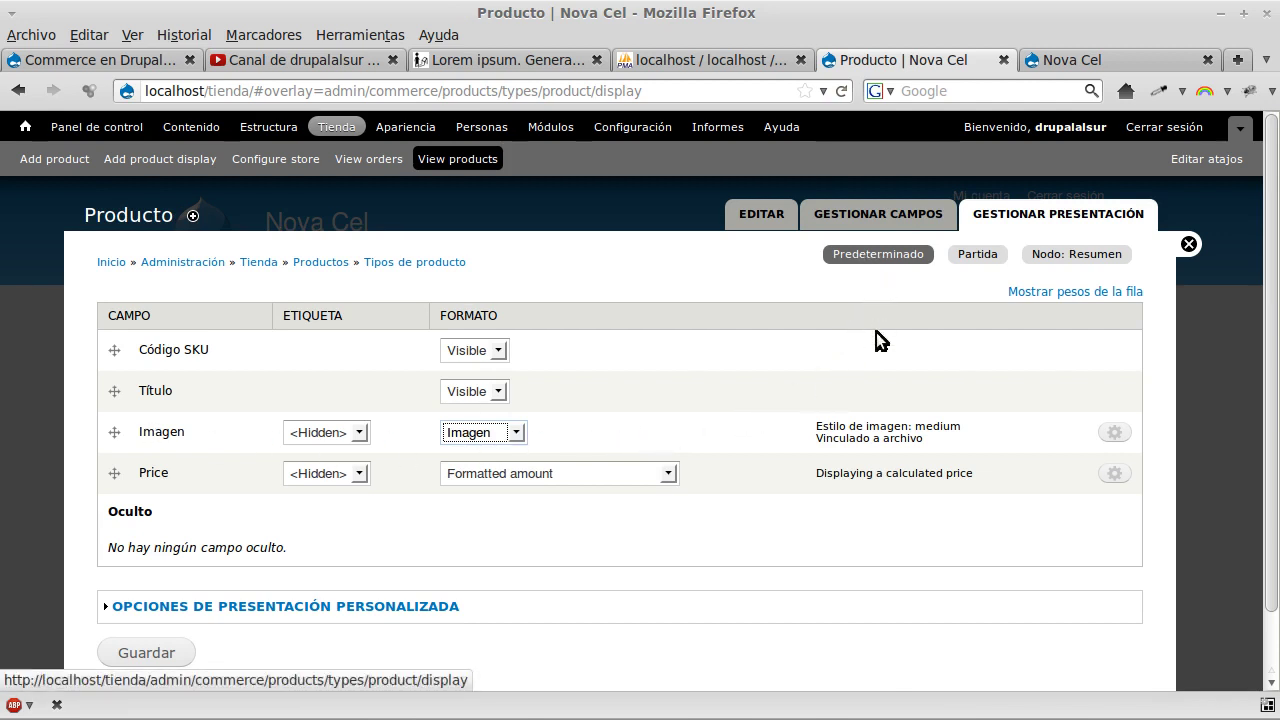
pyautogui.click(1114, 432)
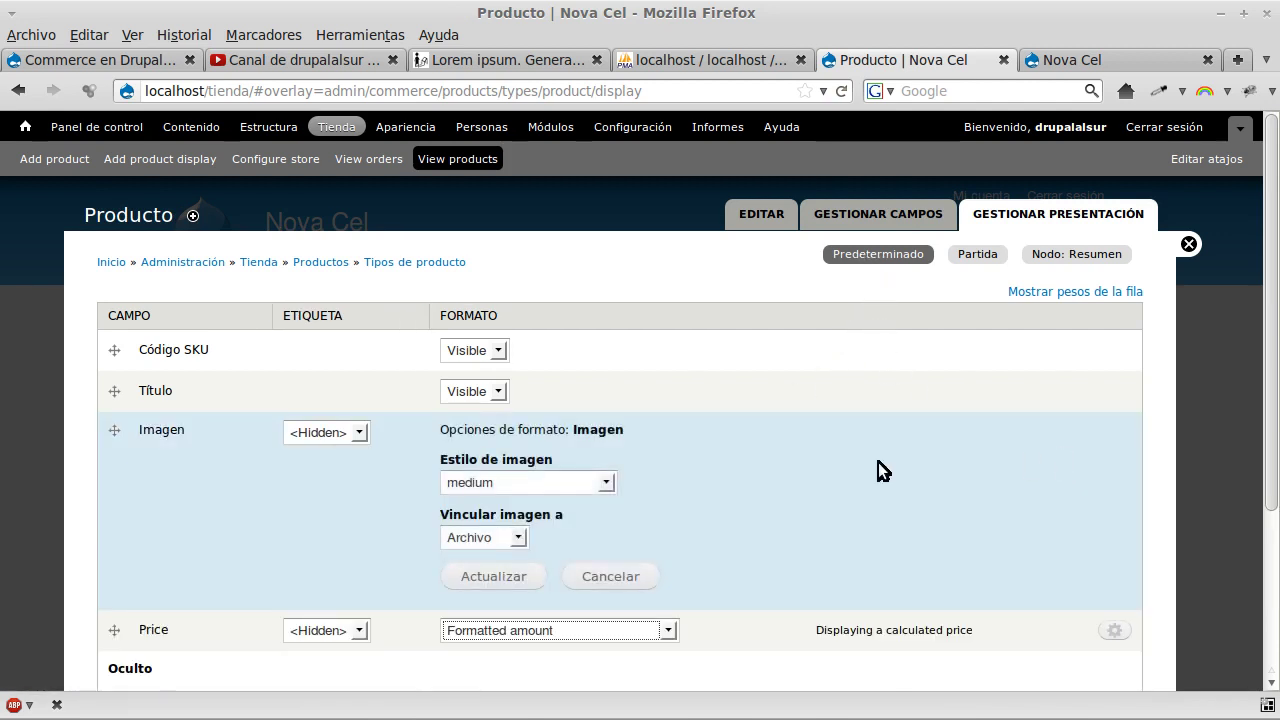
pyautogui.click(608, 483)
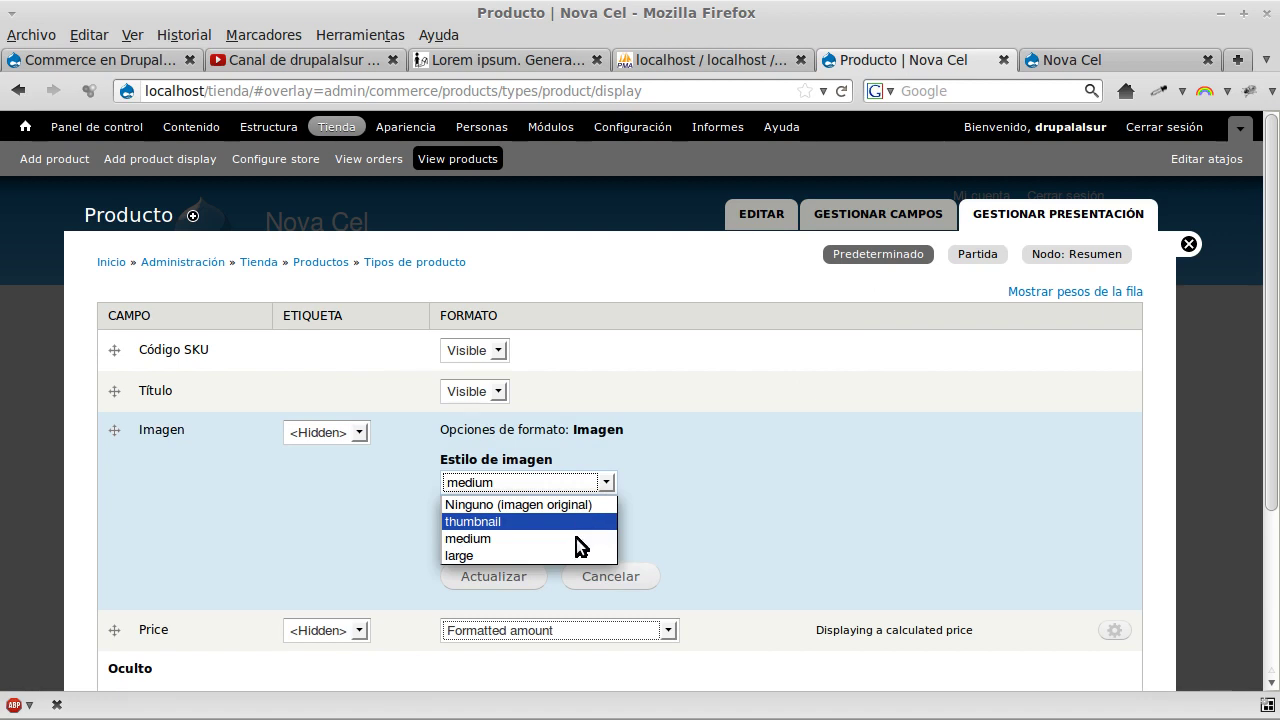
pyautogui.click(799, 426)
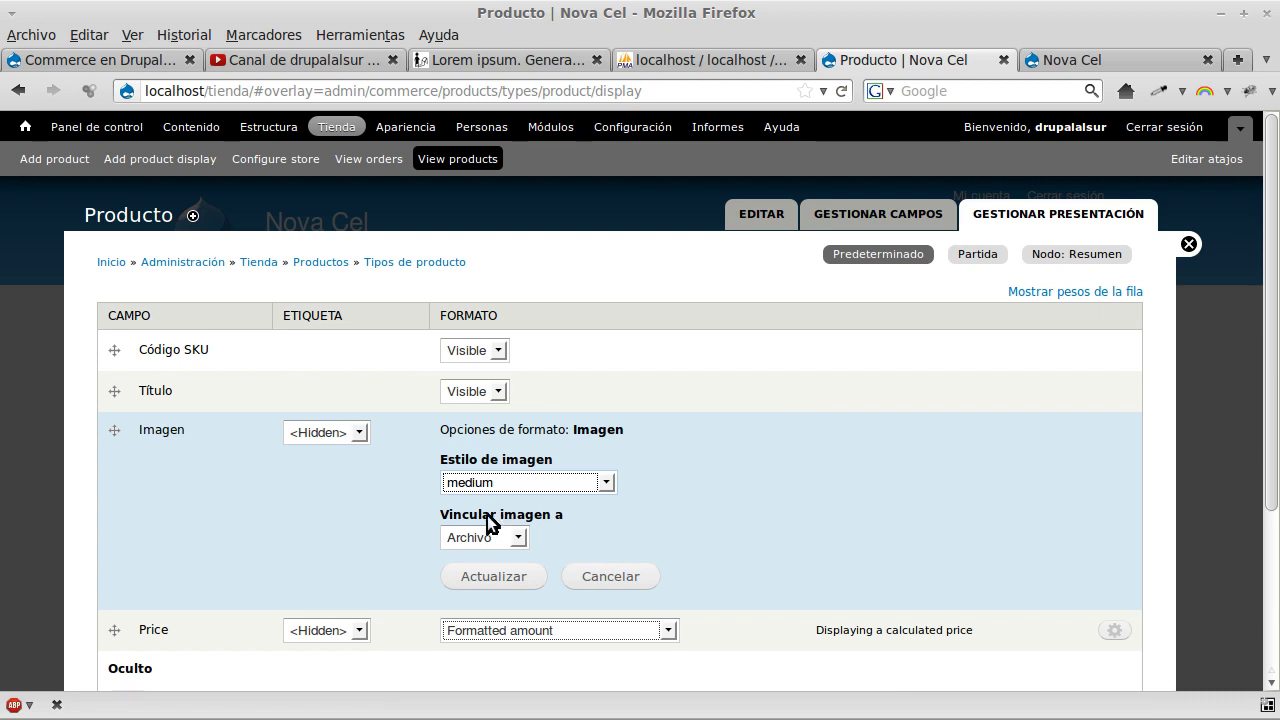
pyautogui.click(598, 576)
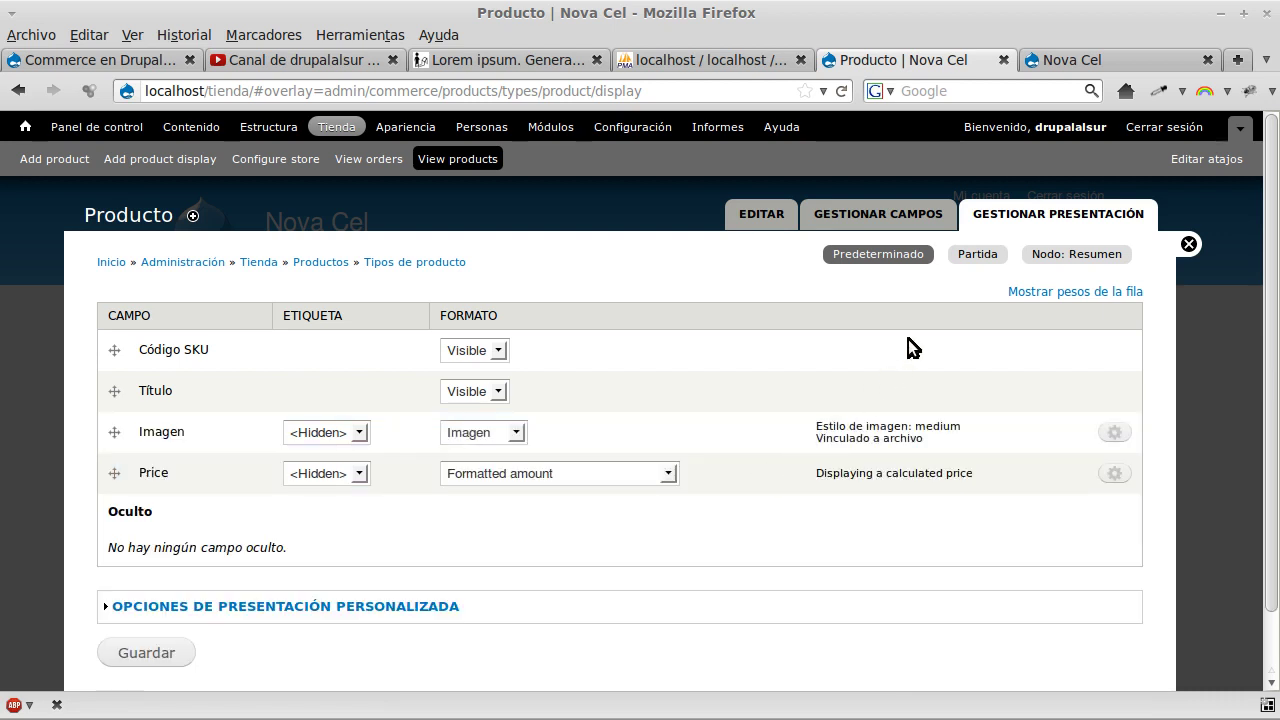
# Set the Imagen field's image style to medium in the product type's Nodo: Resumen presentation and save the settings
pyautogui.click(1050, 256)
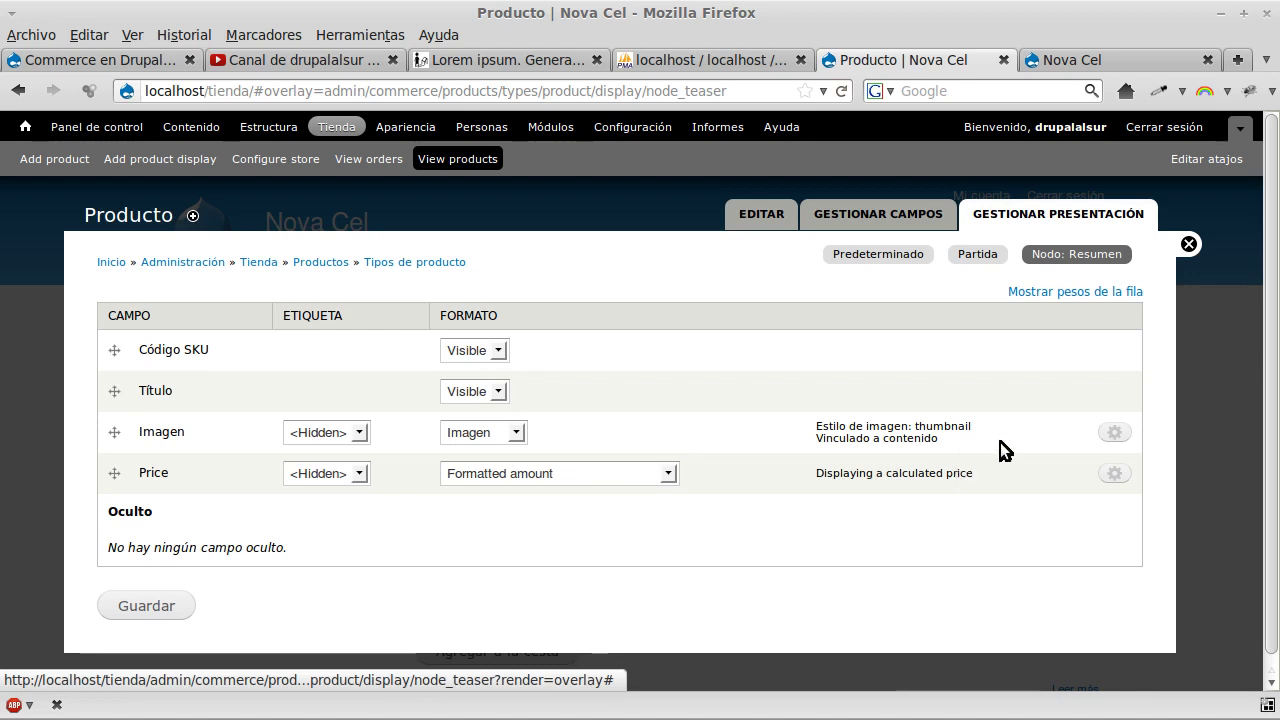
pyautogui.click(1114, 438)
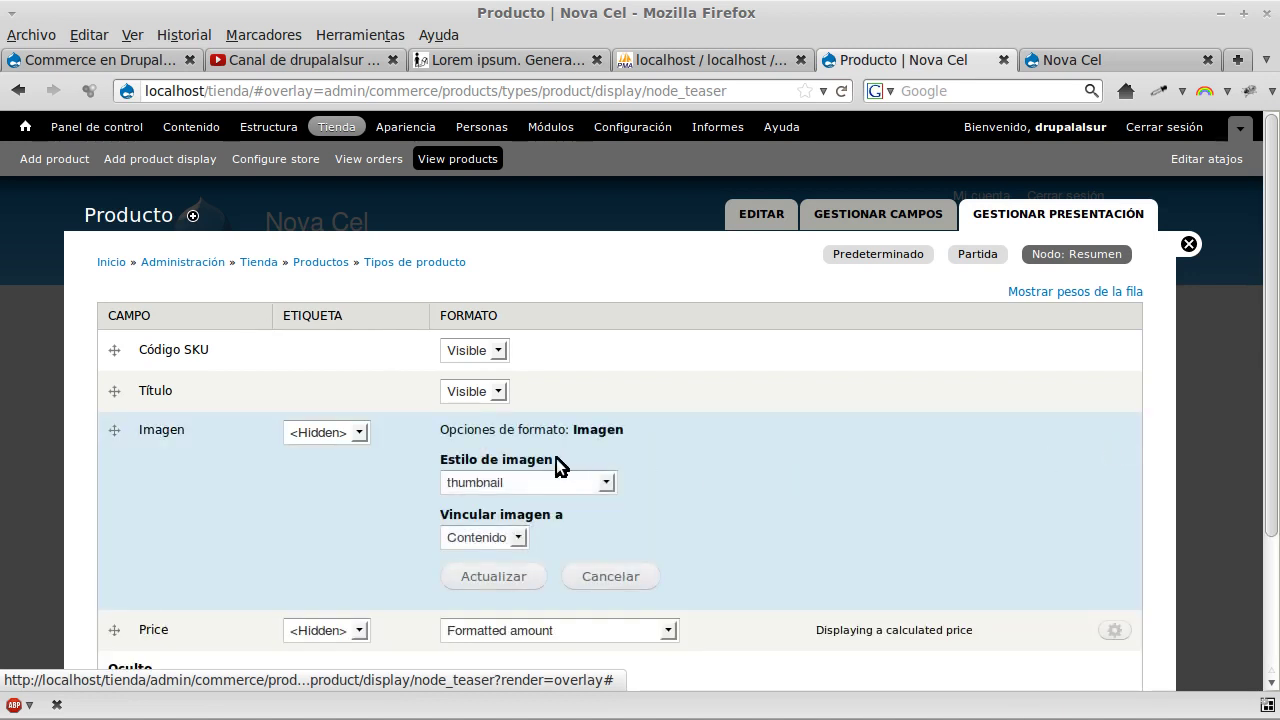
pyautogui.click(604, 484)
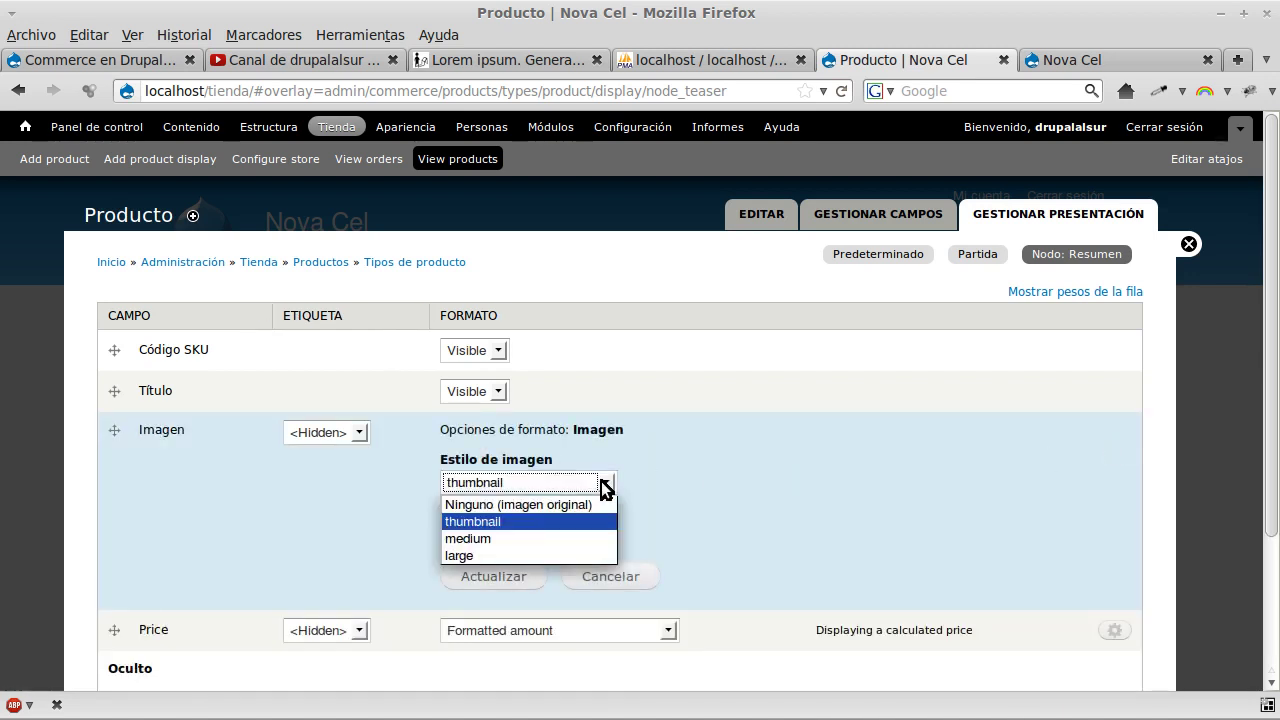
pyautogui.click(566, 541)
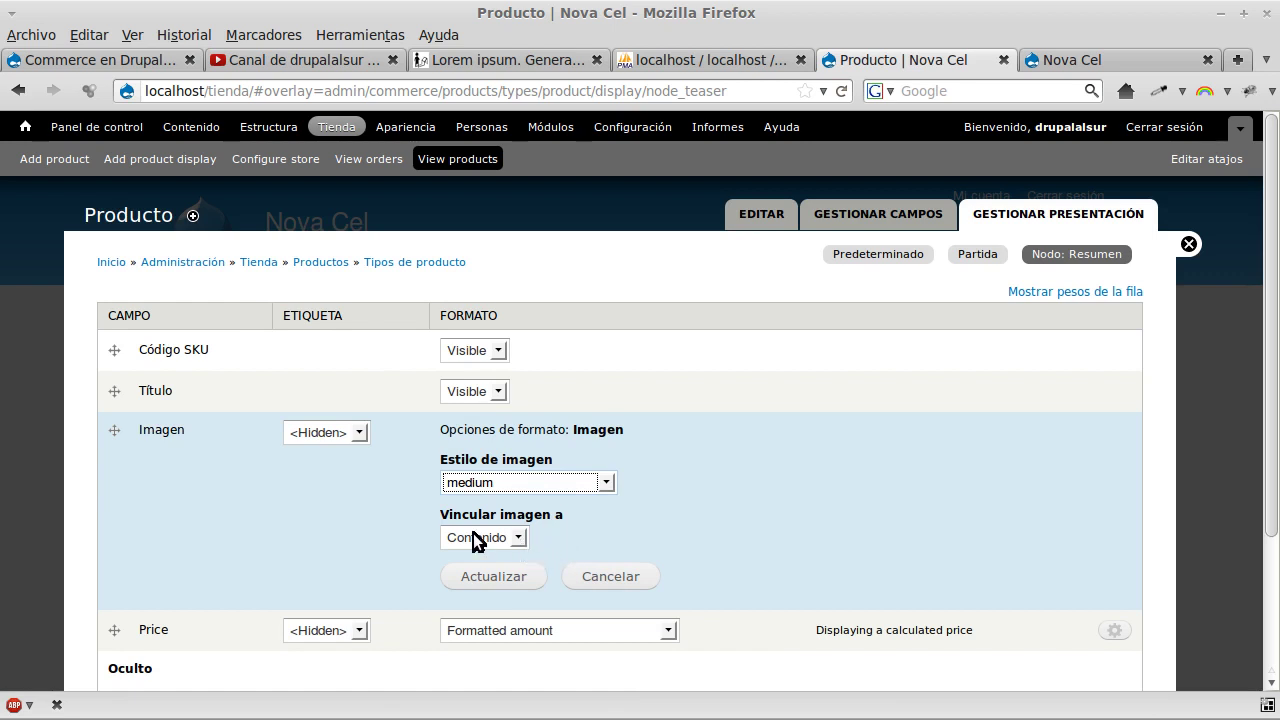
pyautogui.click(488, 580)
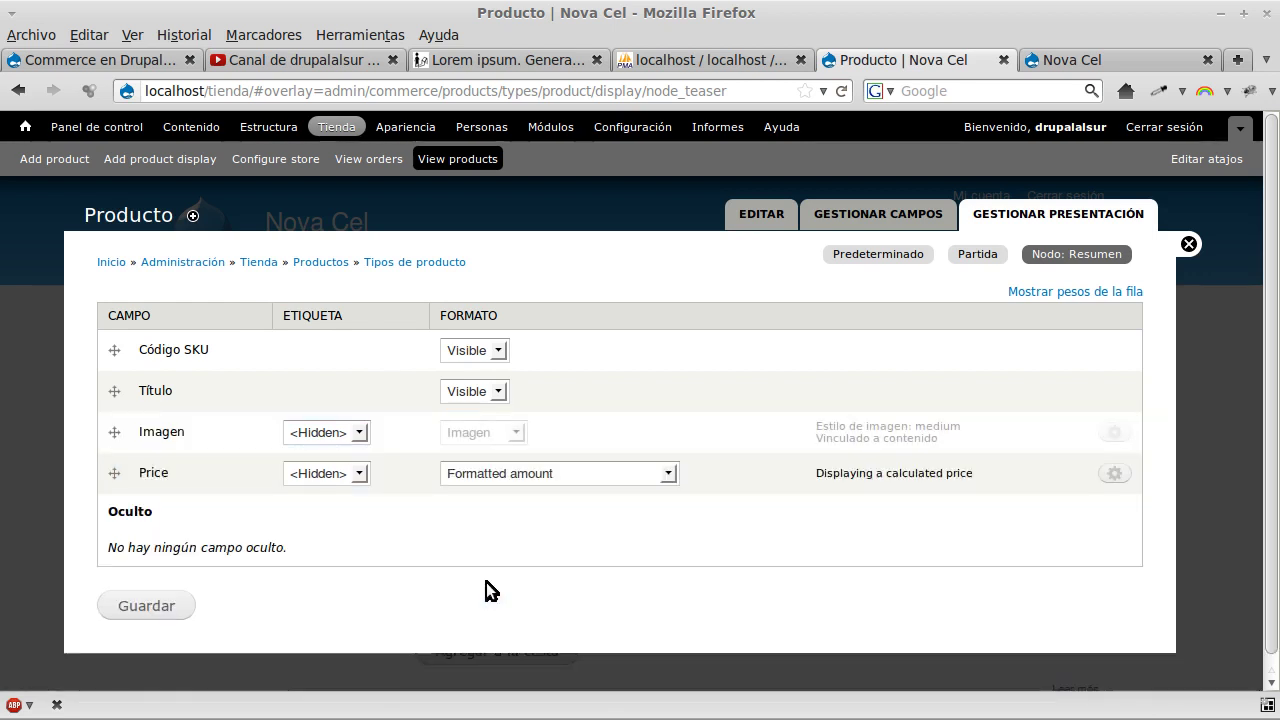
pyautogui.click(145, 605)
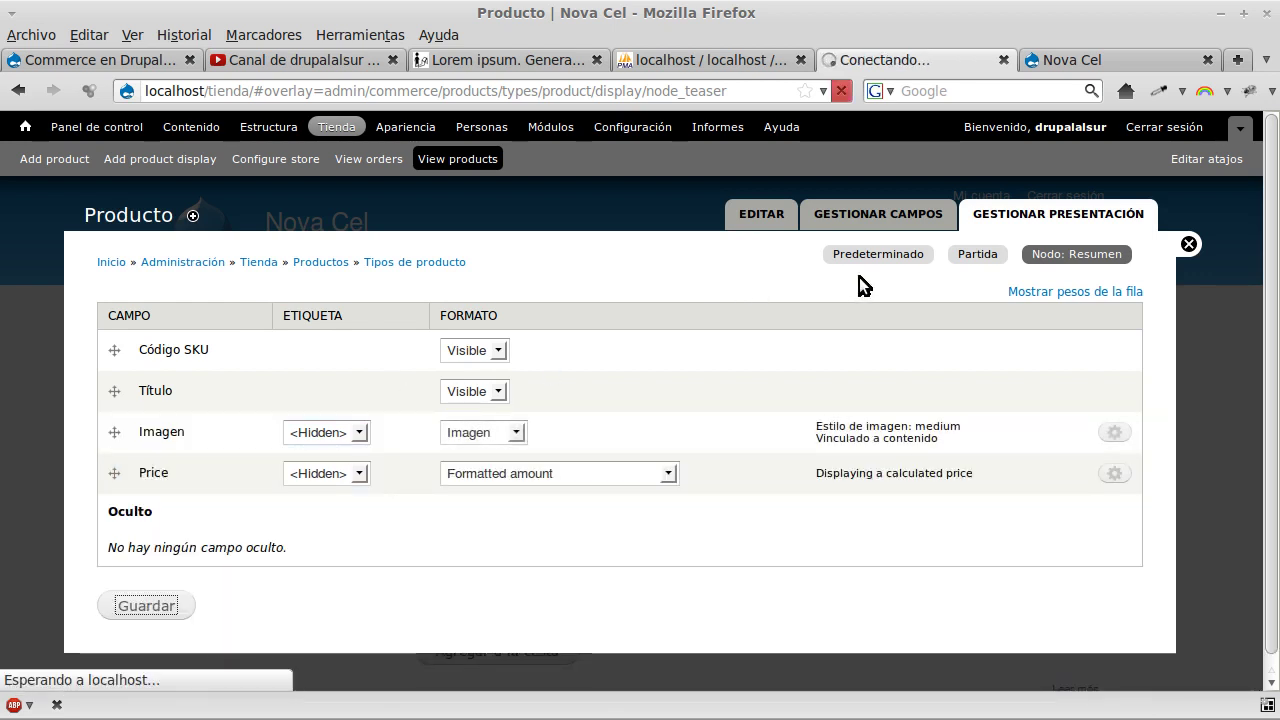
# Reload the store's front page in its own browser tab and check the image size in the product teasers
pyautogui.click(1098, 64)
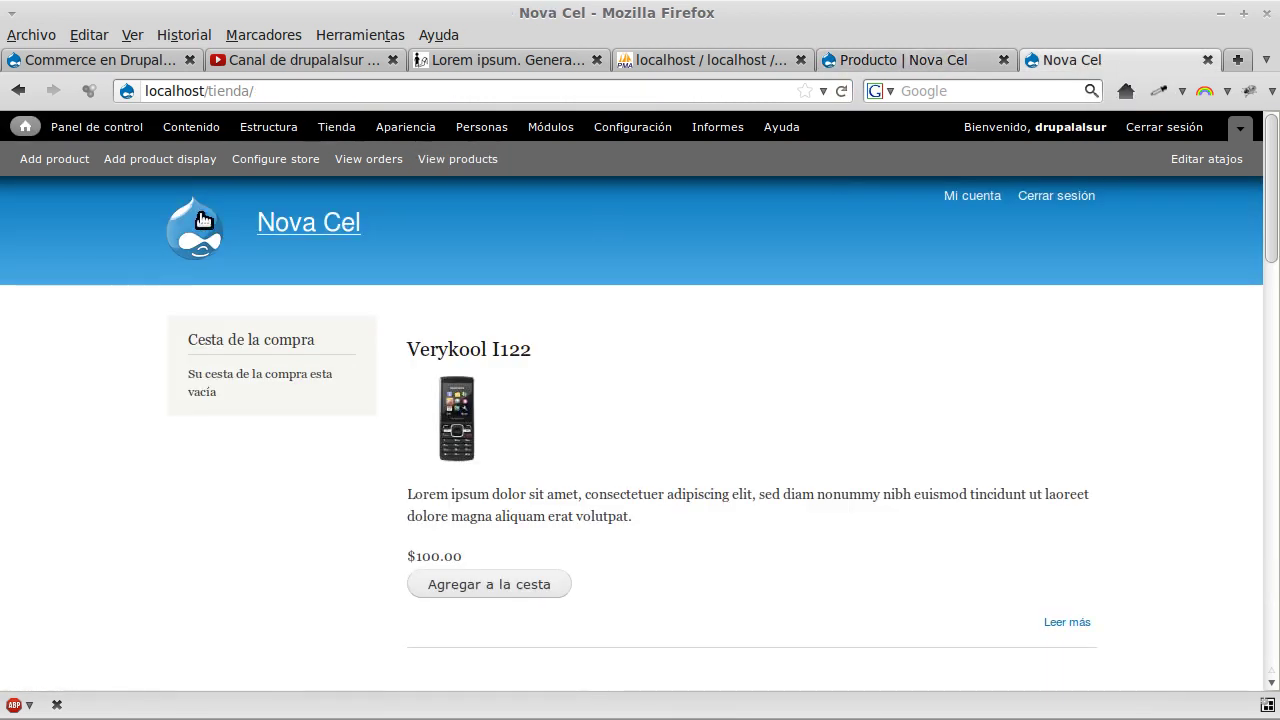
pyautogui.click(192, 237)
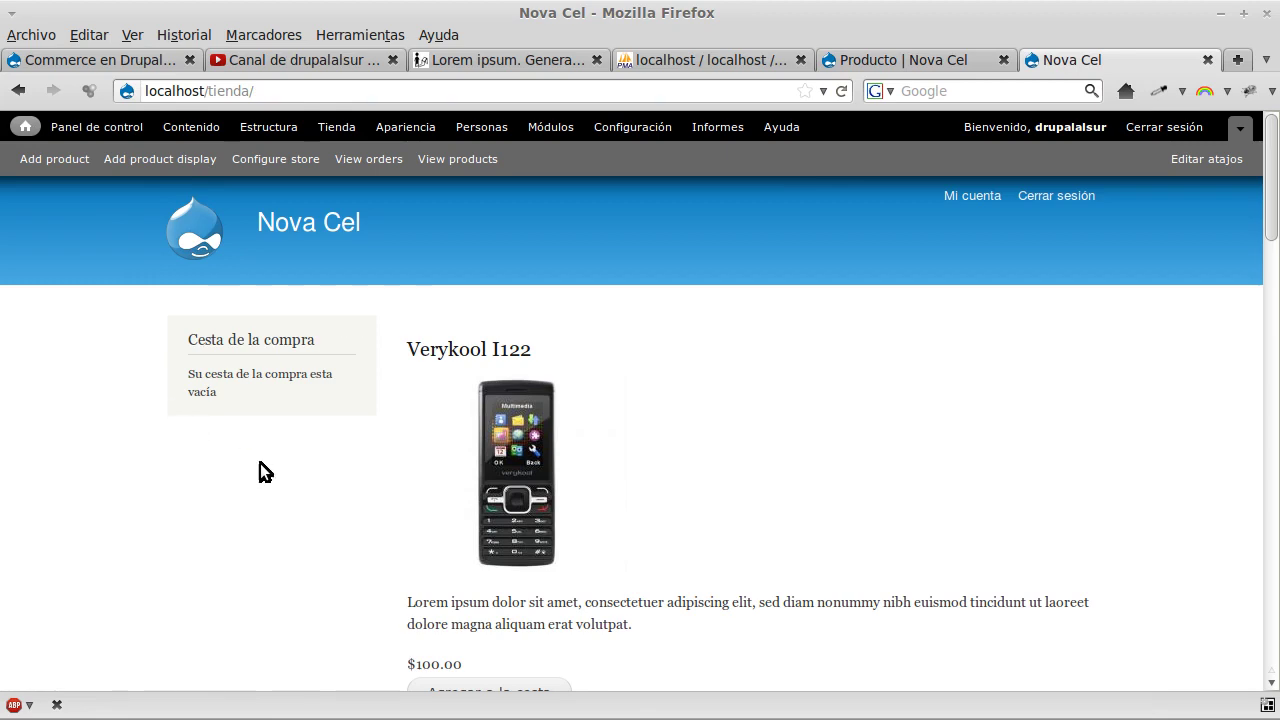
pyautogui.scroll(-8, 600, 410)
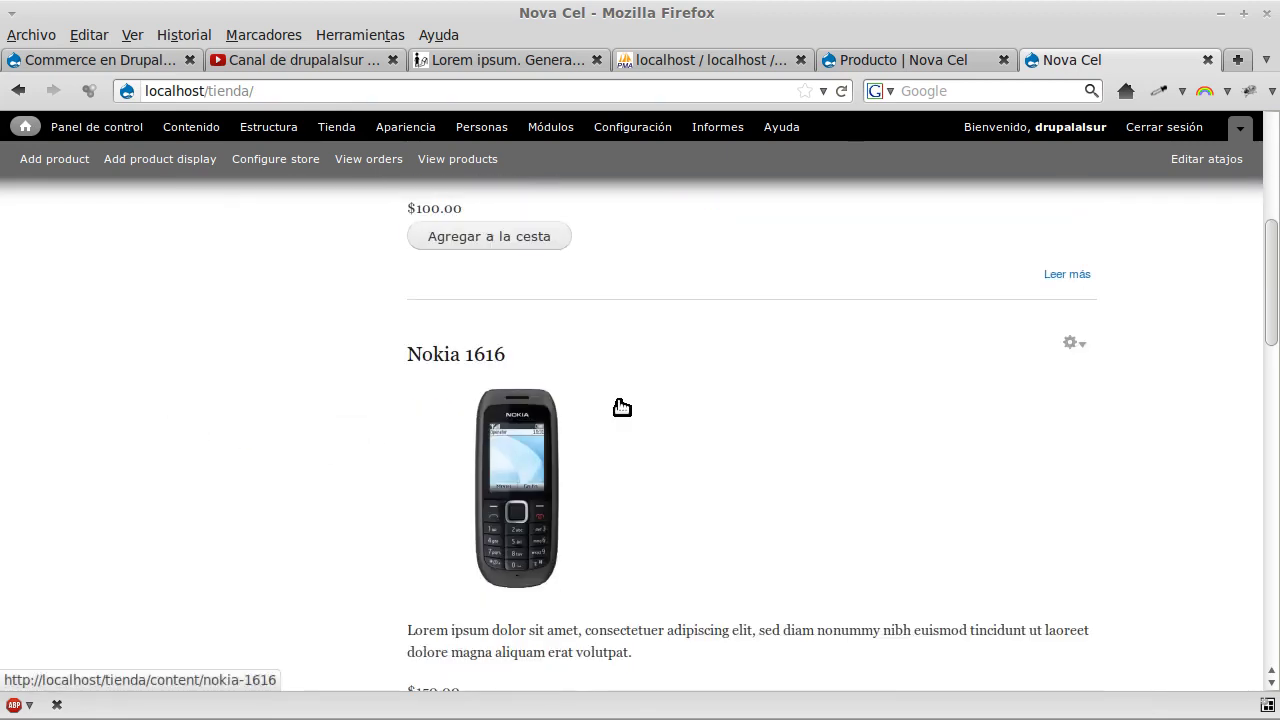
pyautogui.scroll(-7, 621, 401)
# Open the Verykool I122 product page from its teaser image and review its image, body text and price
pyautogui.scroll(4, 620, 406)
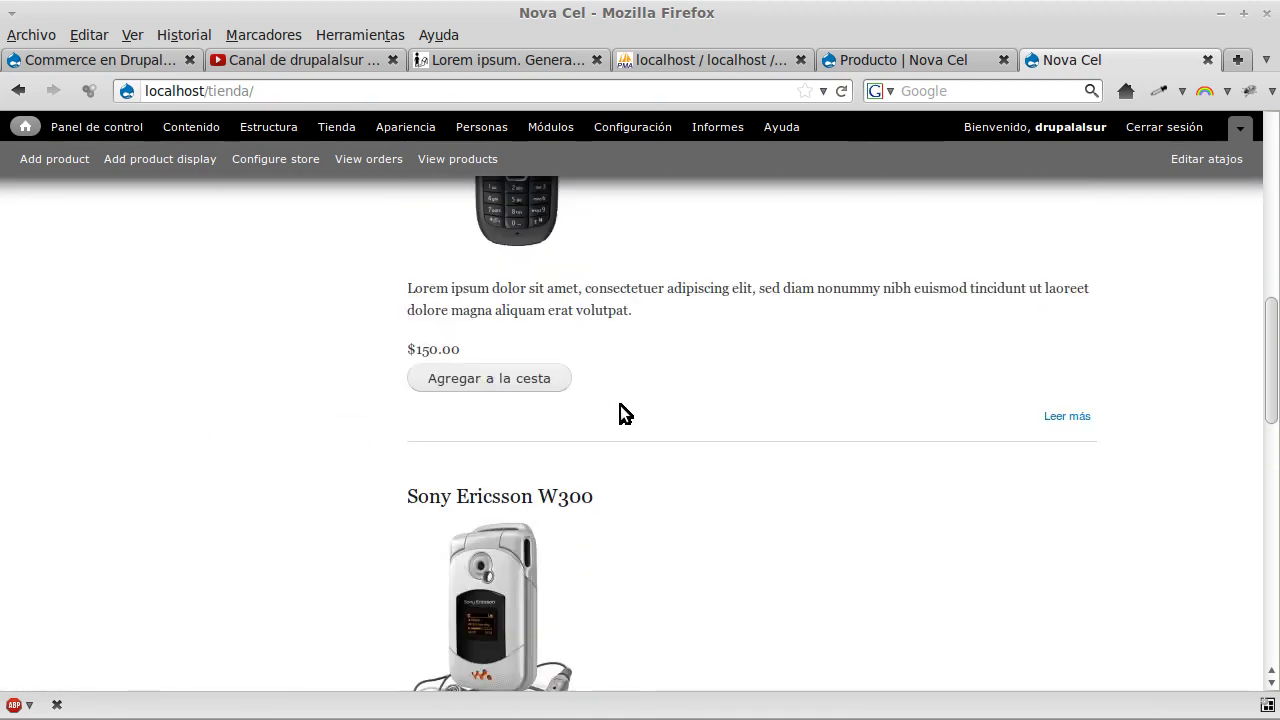
pyautogui.scroll(5, 621, 410)
pyautogui.click(615, 389)
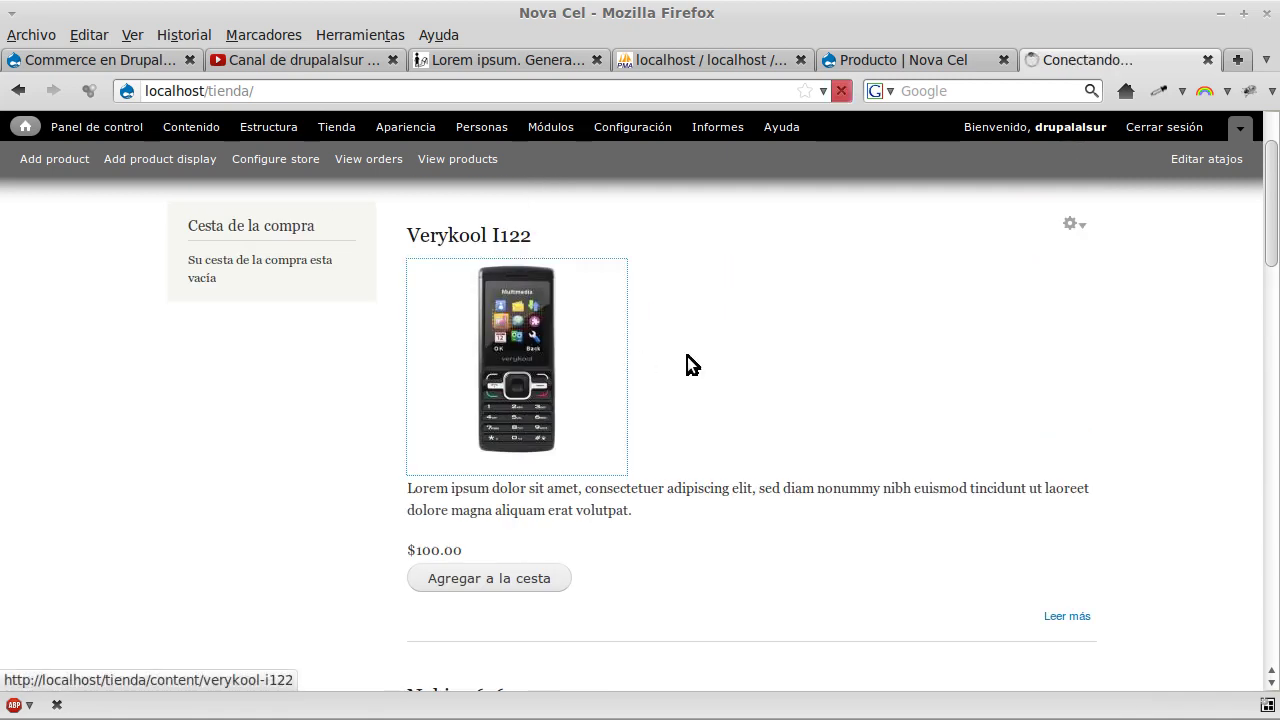
pyautogui.scroll(-5, 687, 358)
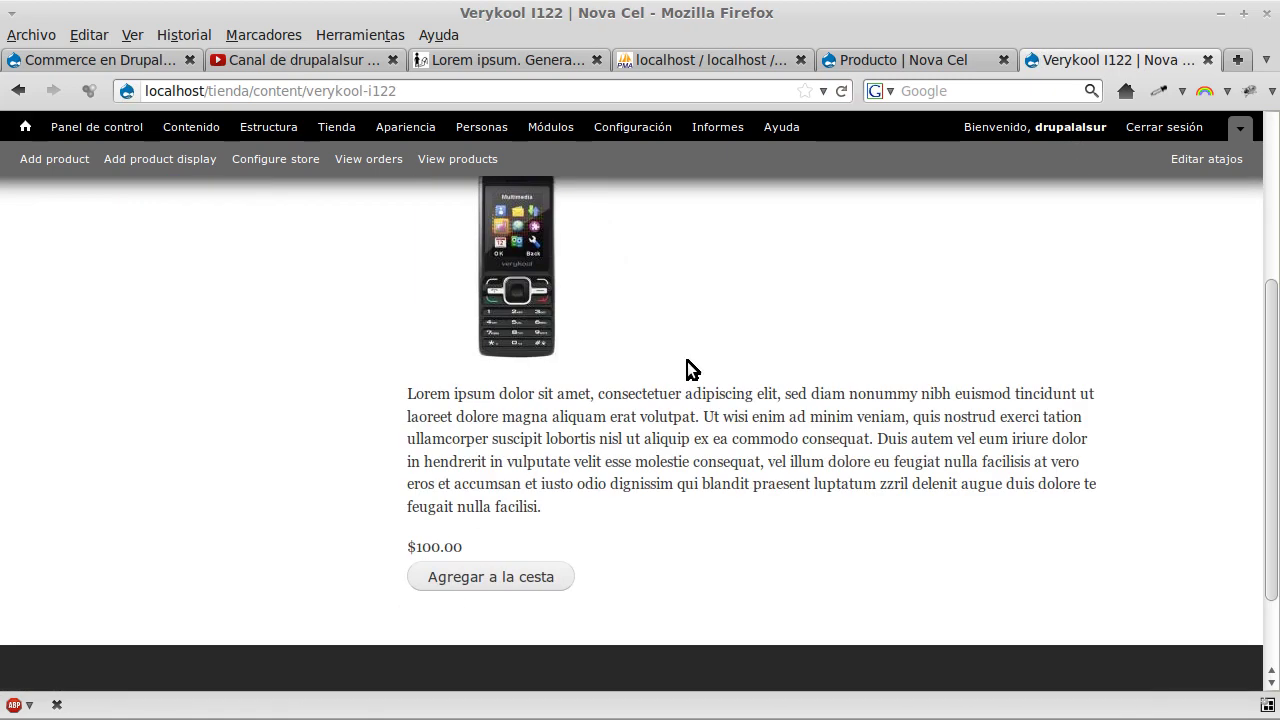
pyautogui.scroll(-2, 687, 361)
pyautogui.scroll(7, 687, 361)
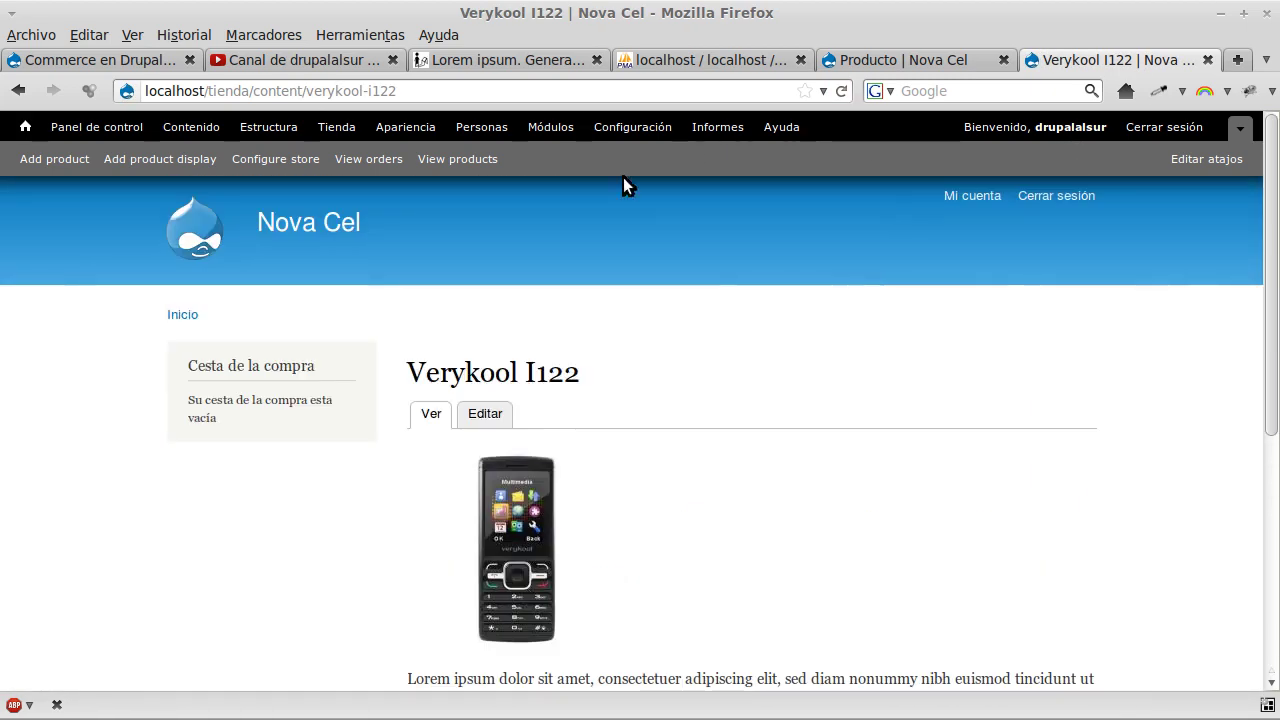
# Return to the product type administration and open the site's Estilos de imagen configuration under Medios audiovisuales
pyautogui.click(901, 63)
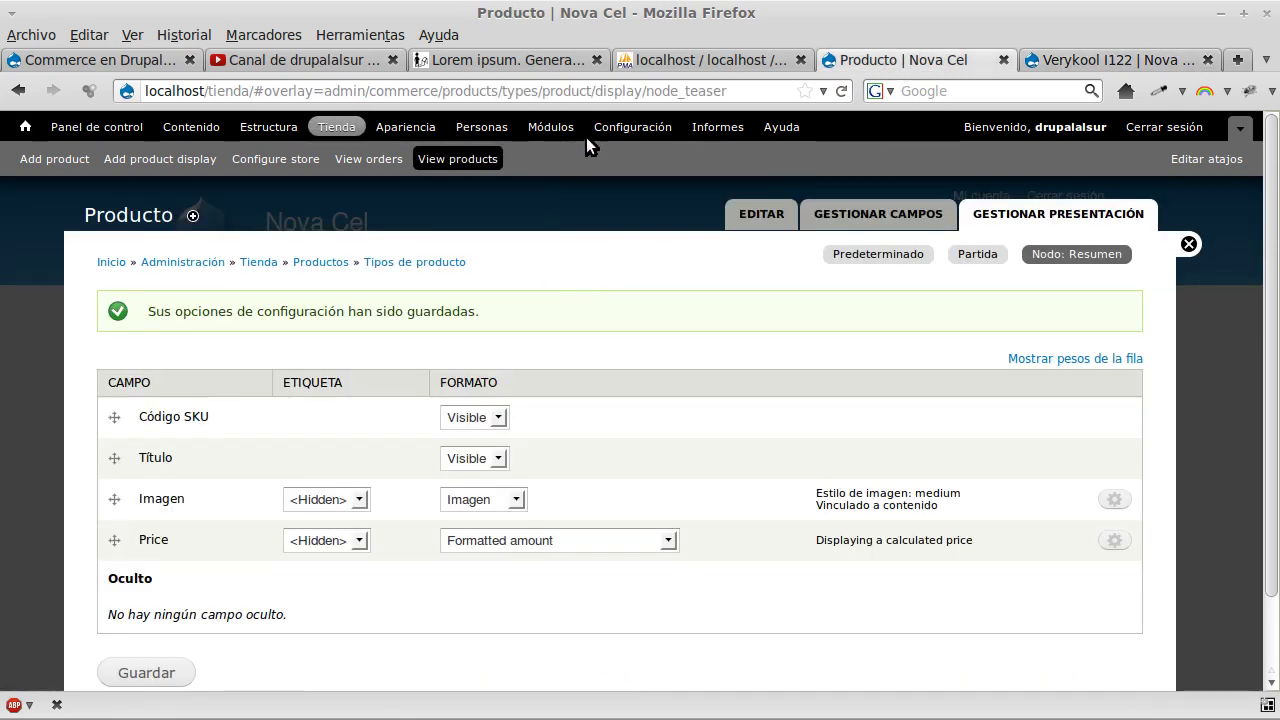
pyautogui.click(630, 127)
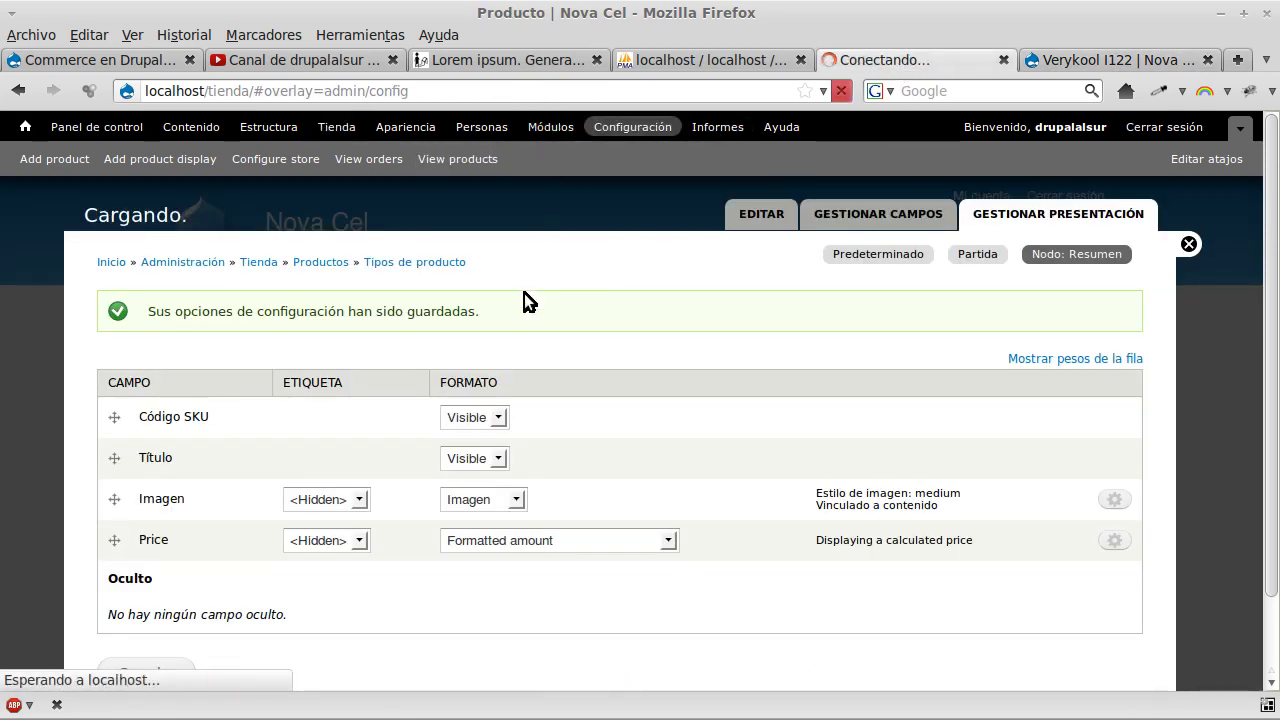
pyautogui.scroll(-5, 523, 403)
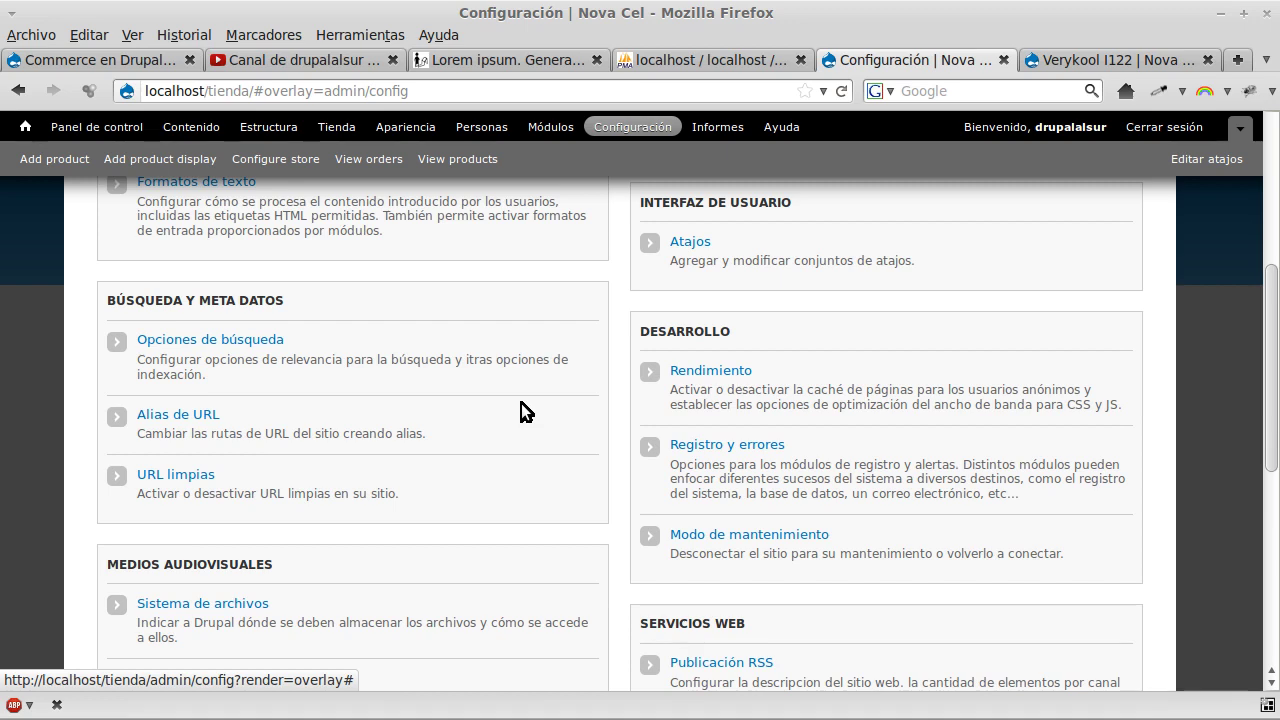
pyautogui.scroll(-3, 521, 403)
pyautogui.scroll(-2, 517, 430)
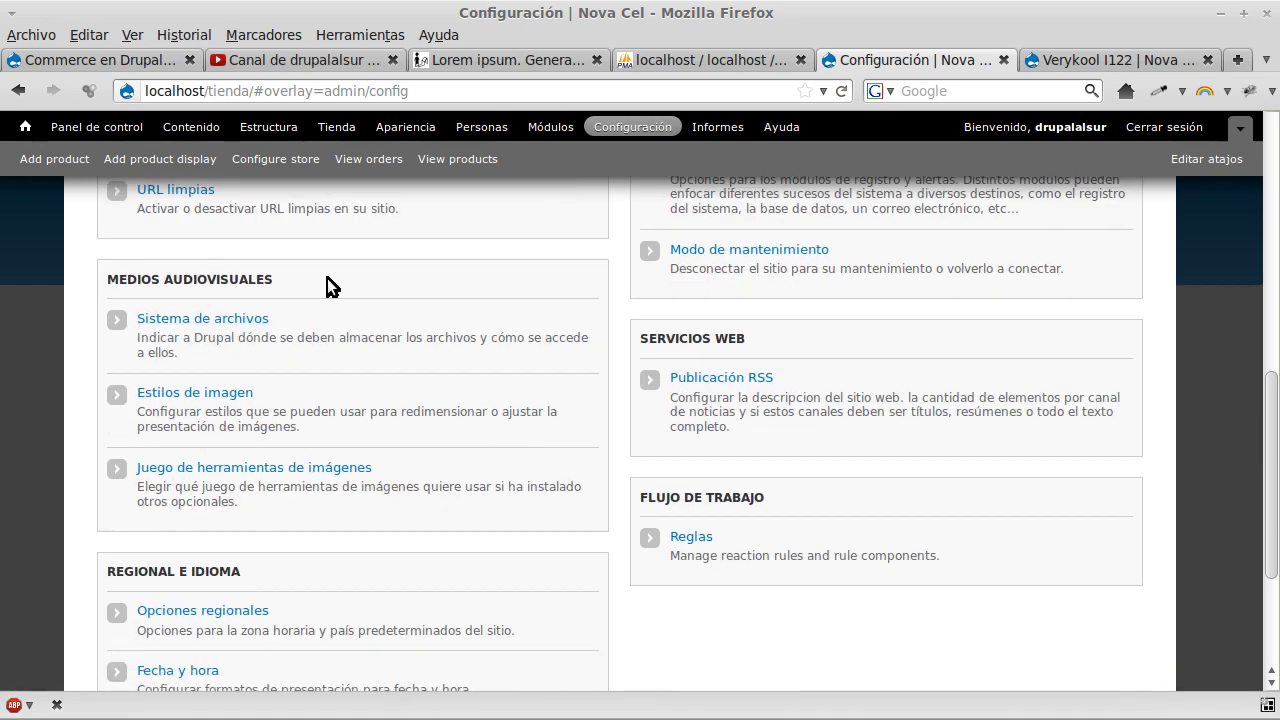
pyautogui.click(236, 394)
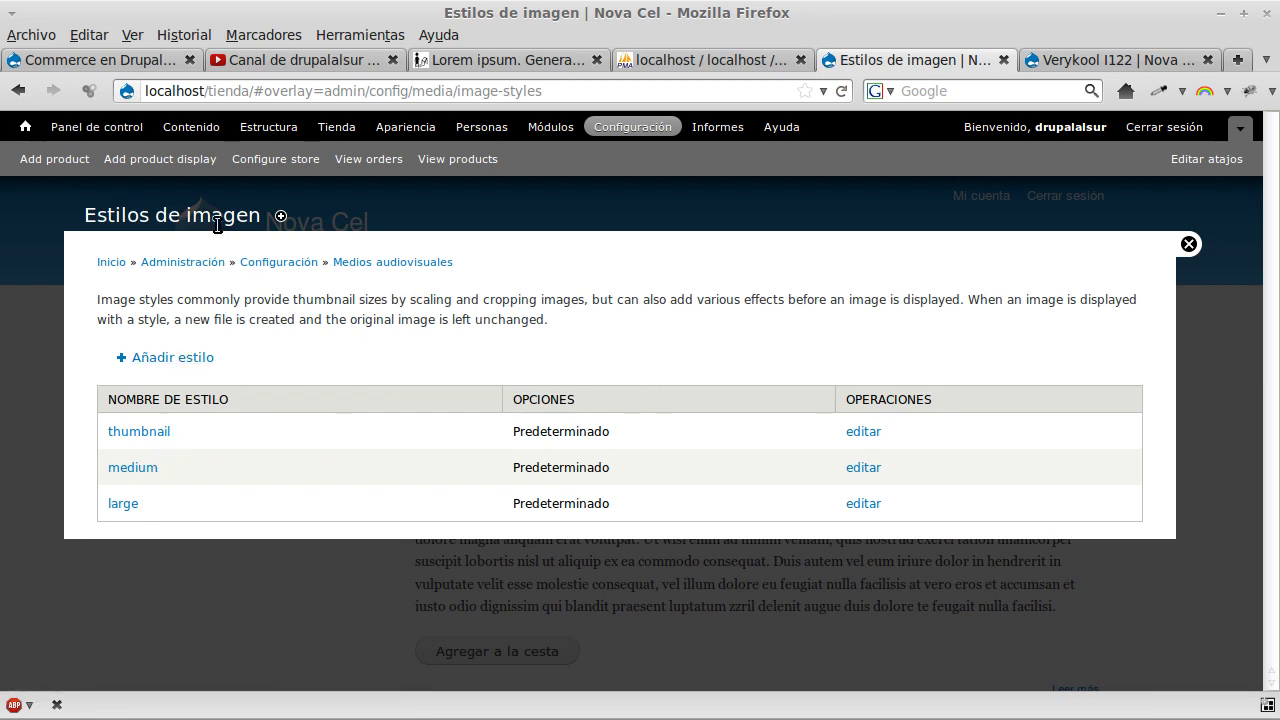
# Leave the image styles configuration for the store's front page and view the Verykool I122 teaser
pyautogui.click(25, 126)
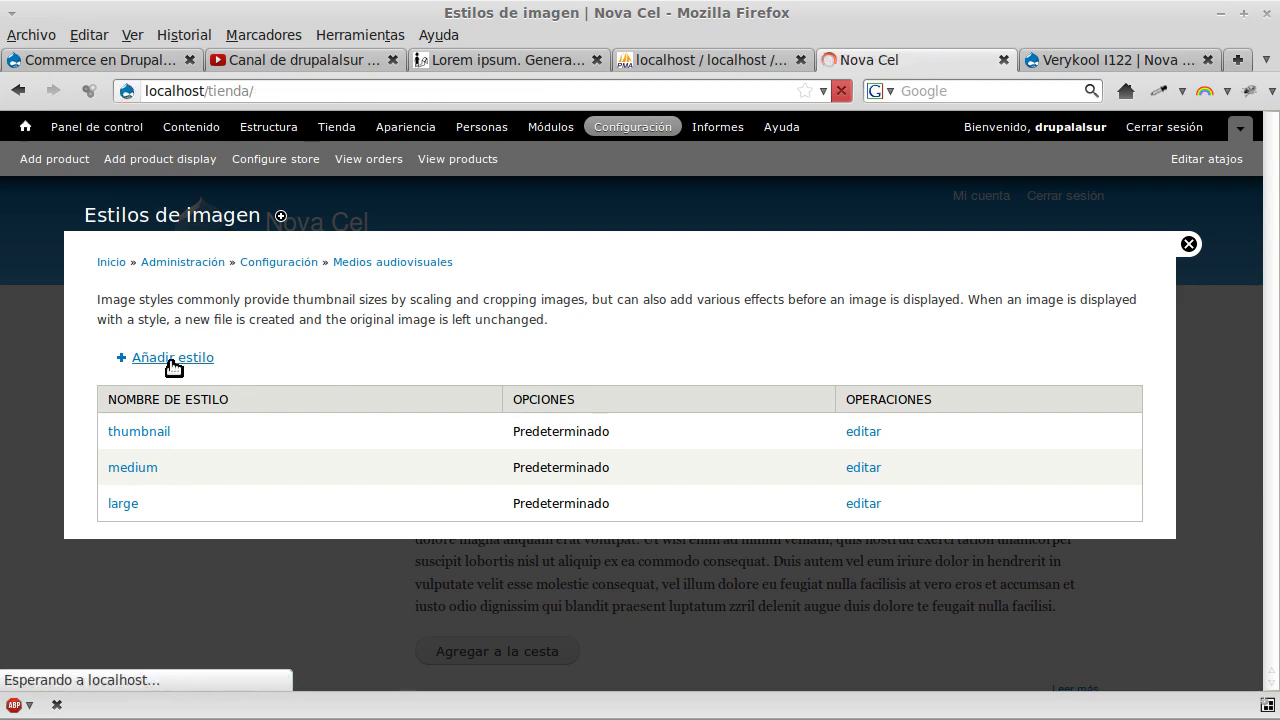
pyautogui.scroll(-1, 170, 369)
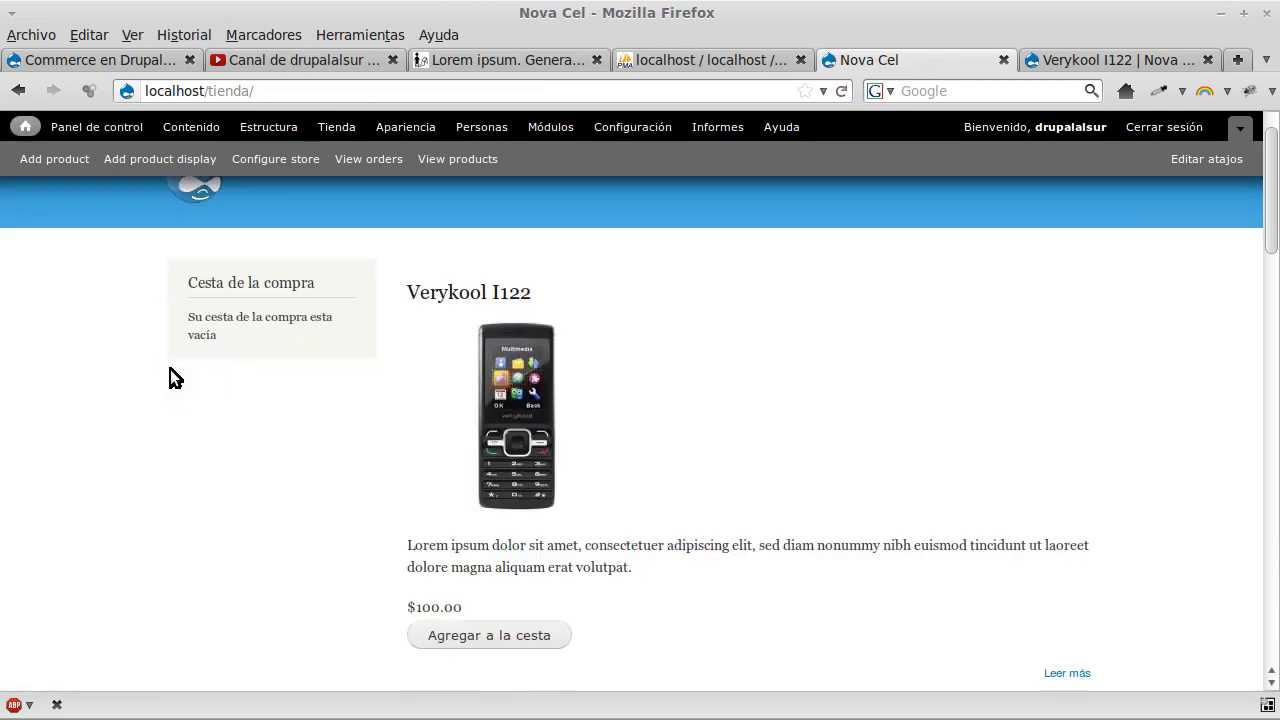
pyautogui.scroll(1, 170, 369)
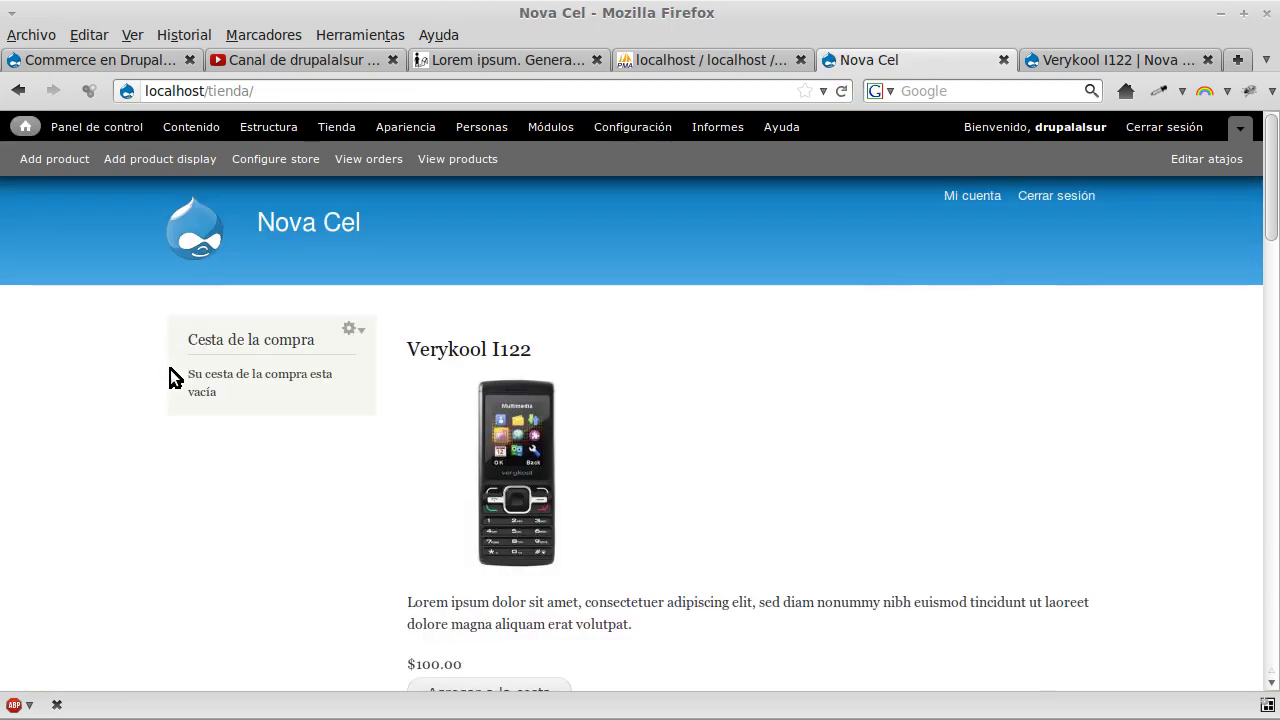